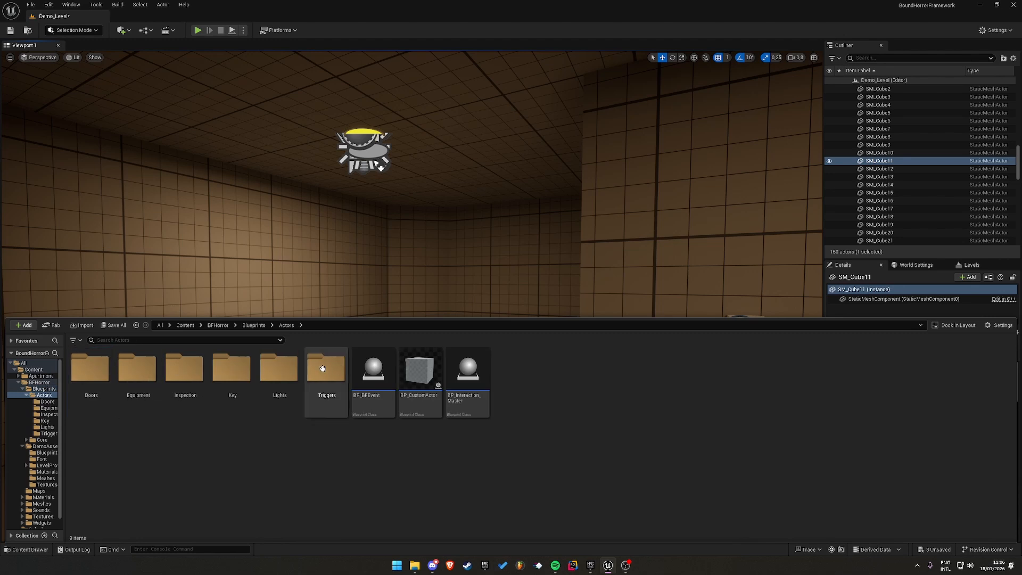
Place a BP_Breaker from the Blueprints/Actors/Lights folder against the side wall of the room
{"action": "double_click", "coordinate": [281, 369]}
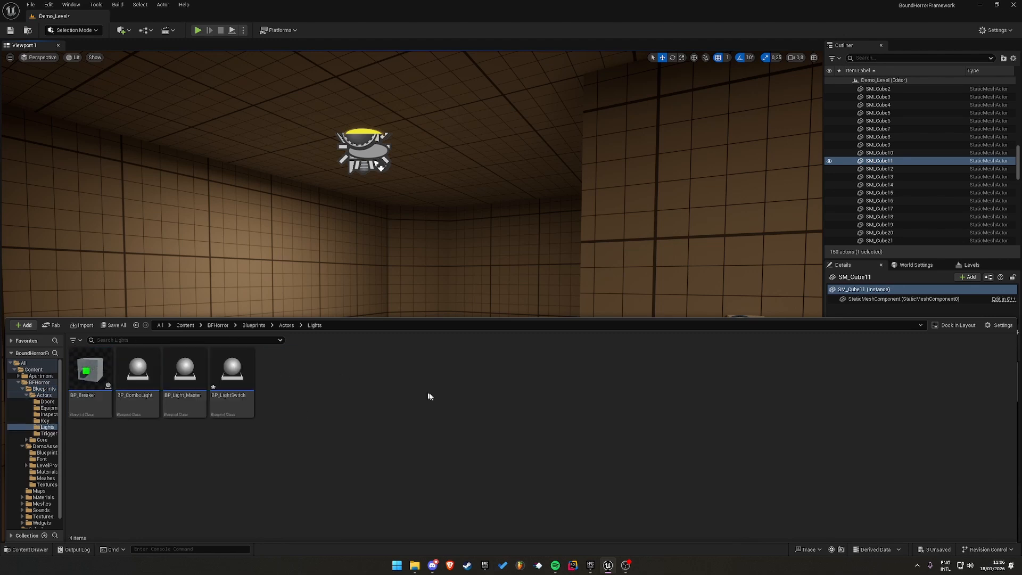
{"action": "left_click_drag", "start_coordinate": [311, 360], "coordinate": [103, 410]}
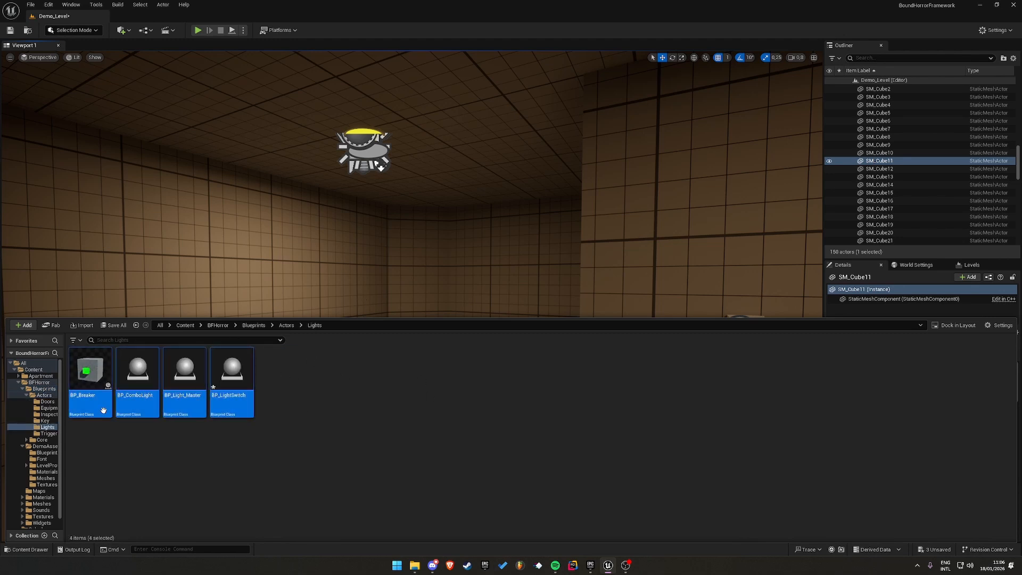
{"action": "left_click", "coordinate": [142, 469]}
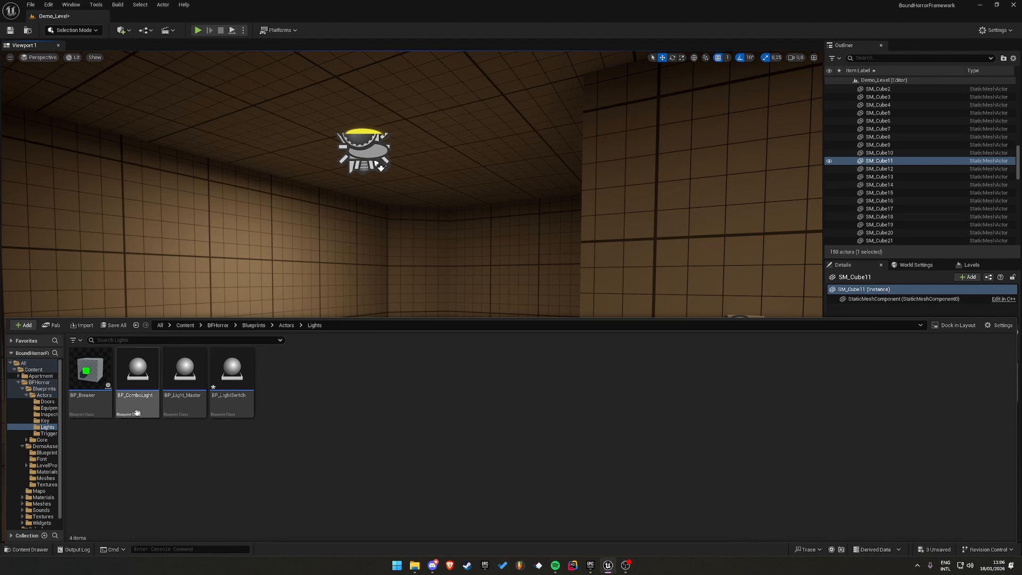
{"action": "left_click", "coordinate": [104, 395]}
{"action": "right_click_drag", "start_coordinate": [277, 256], "coordinate": [213, 268]}
{"action": "key", "text": "ctrl+space"}
{"action": "left_click_drag", "start_coordinate": [91, 396], "coordinate": [442, 317]}
Rotate the placed breaker to 90° about Z so it faces out from the wall, and return to move mode
{"action": "key", "text": "e"}
{"action": "left_click_drag", "start_coordinate": [311, 318], "coordinate": [326, 325]}
{"action": "mouse_move", "coordinate": [326, 325]}
{"action": "right_mouse_down"}
{"action": "mouse_move", "coordinate": [394, 325]}
{"action": "mouse_move", "coordinate": [330, 319]}
{"action": "right_mouse_up"}
{"action": "key", "text": "w"}
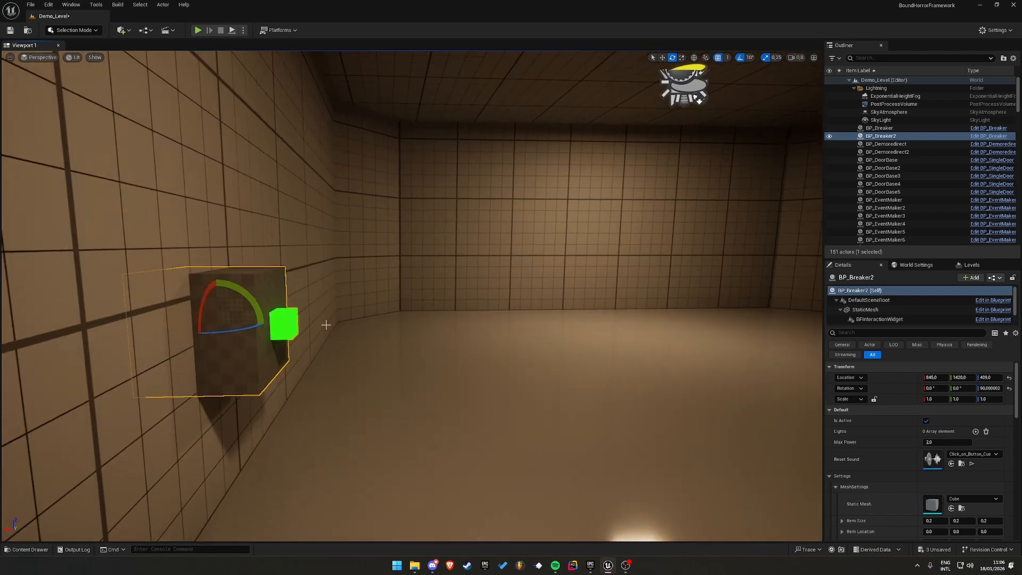
{"action": "key", "text": "w"}
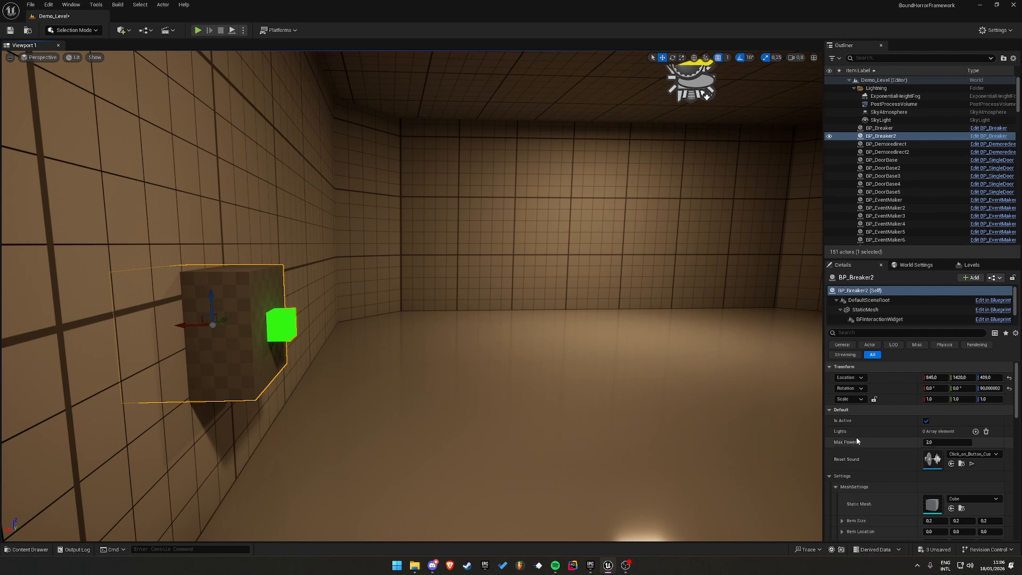
Review the new breaker's properties, collapse its Settings category, and switch Is Active off and back on
{"action": "scroll", "coordinate": [851, 442], "scroll_direction": "down", "scroll_amount": 2}
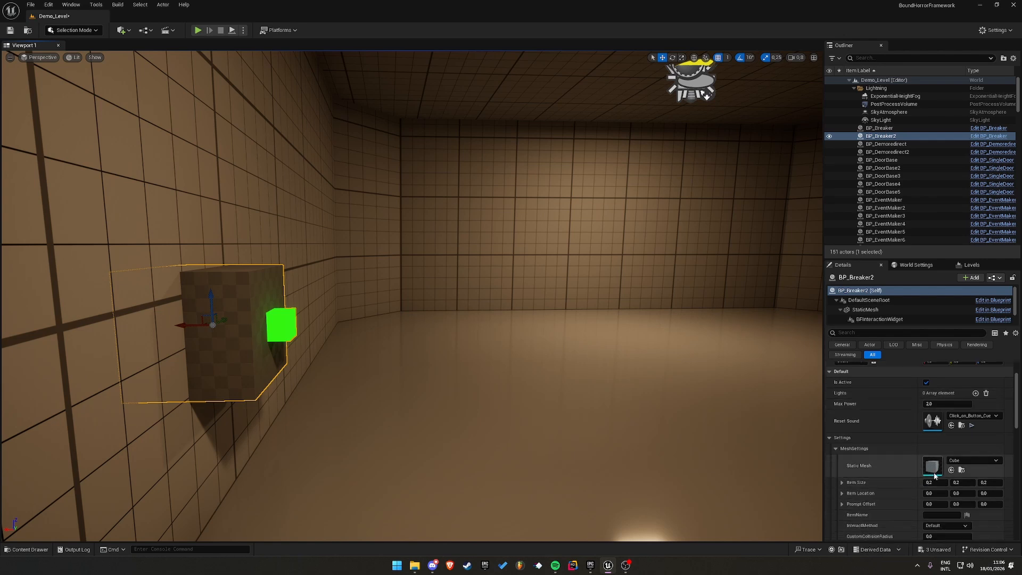
{"action": "left_click", "coordinate": [841, 439]}
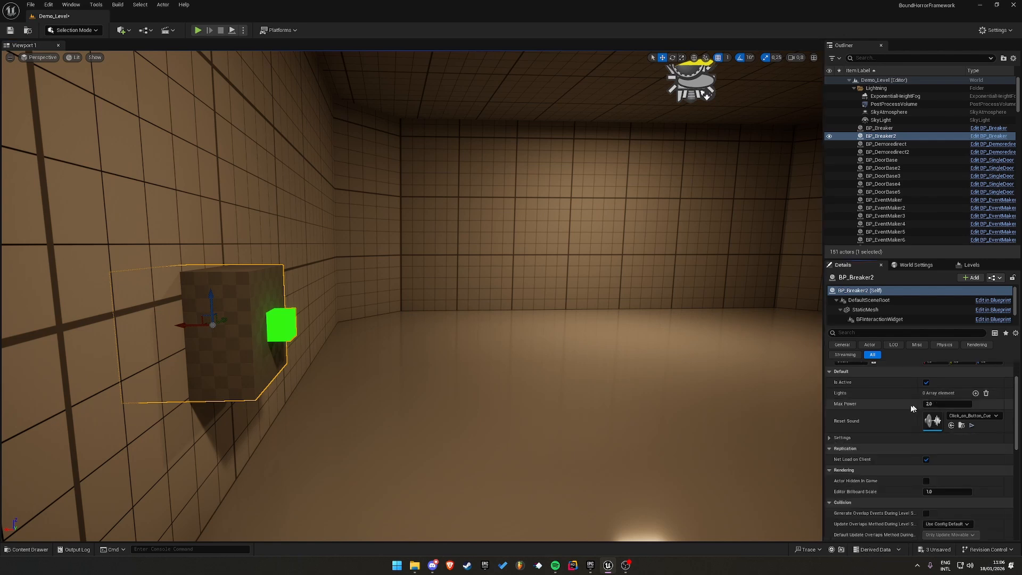
{"action": "scroll", "coordinate": [883, 435], "scroll_direction": "up", "scroll_amount": 2}
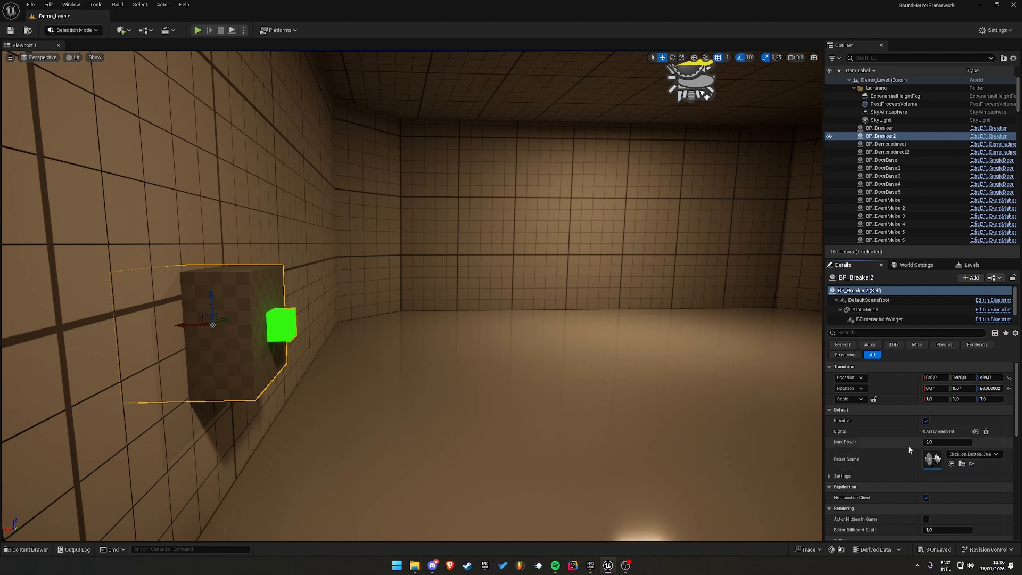
{"action": "left_click", "coordinate": [926, 421]}
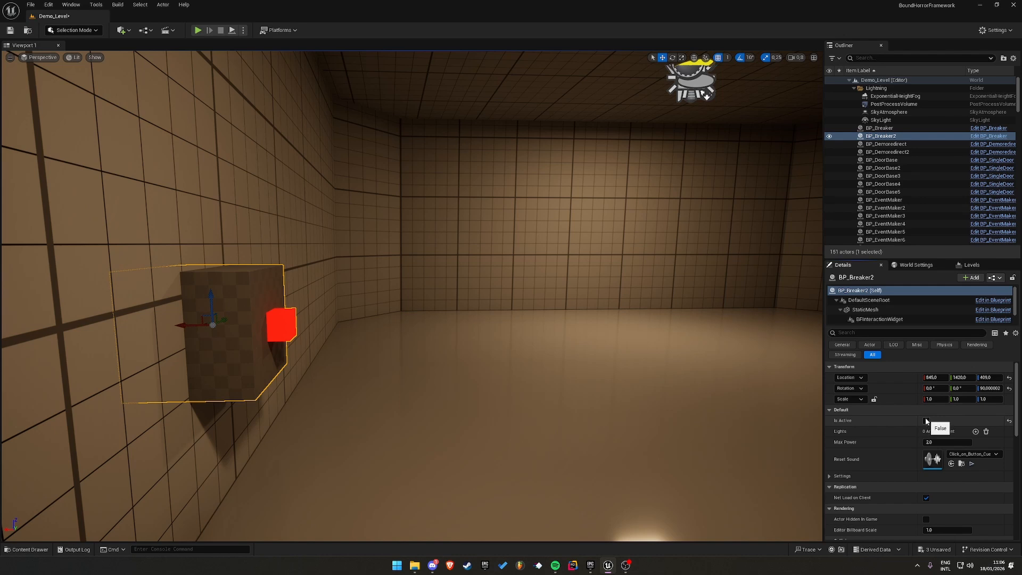
{"action": "left_click", "coordinate": [926, 421]}
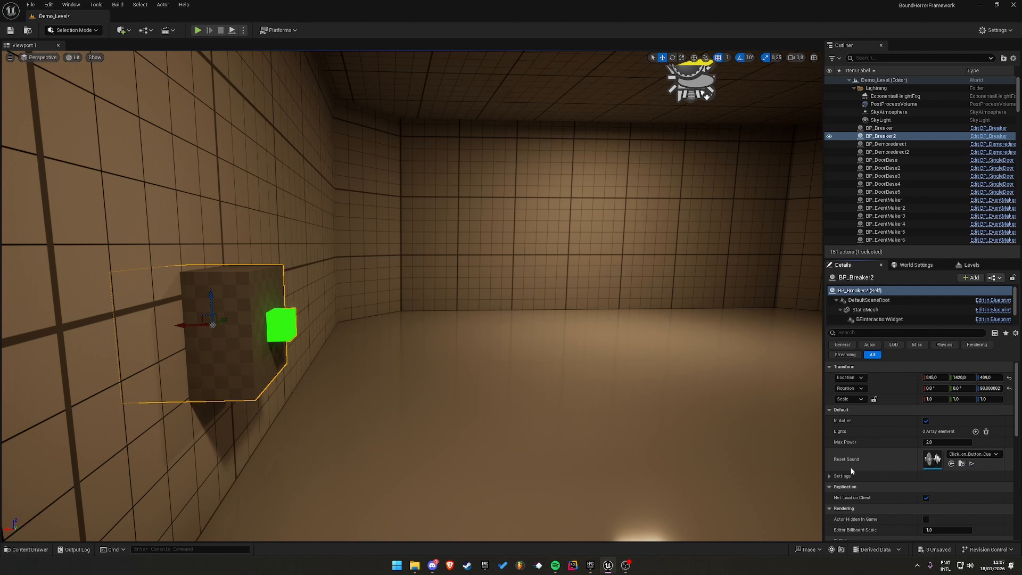
Duplicate the room's ceiling light BP_Light_Master3 and space the two lights along X, at X 547 and X 220
{"action": "right_click_drag", "start_coordinate": [590, 384], "coordinate": [591, 384]}
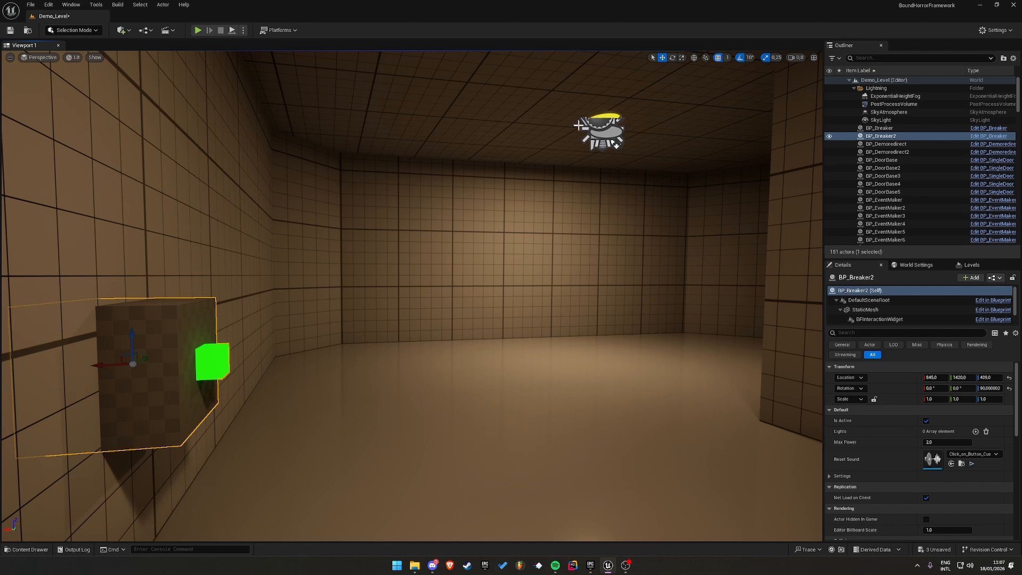
{"action": "right_click_drag", "start_coordinate": [601, 150], "coordinate": [564, 160]}
{"action": "left_click", "coordinate": [555, 167]}
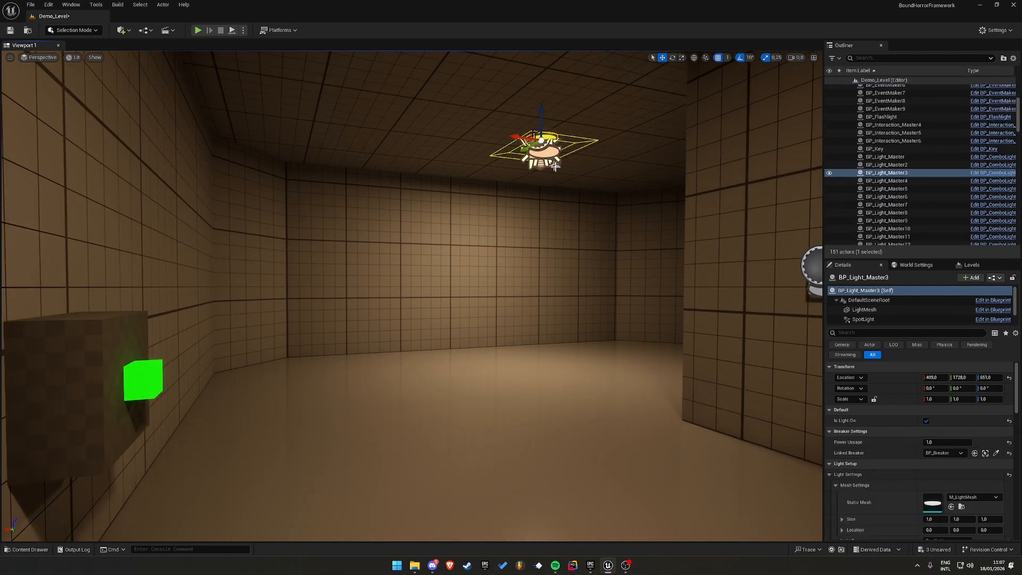
{"action": "key", "text": "ctrl+space"}
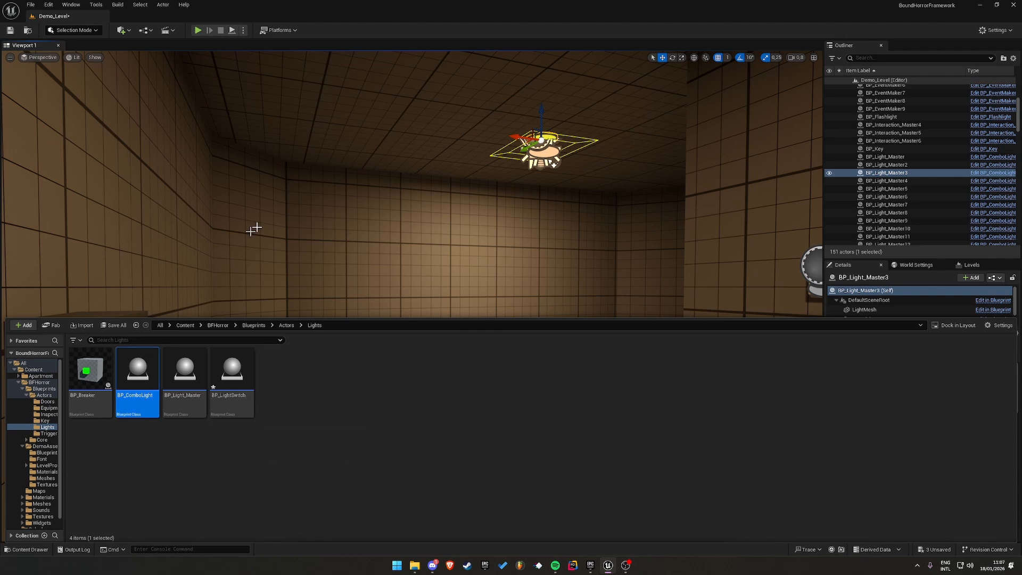
{"action": "right_click_drag", "start_coordinate": [256, 228], "coordinate": [293, 223]}
{"action": "key", "text": "s"}
{"action": "right_click_drag", "start_coordinate": [633, 390], "coordinate": [633, 402]}
{"action": "left_click_drag", "start_coordinate": [405, 160], "coordinate": [320, 141]}
{"action": "right_click_drag", "start_coordinate": [387, 191], "coordinate": [466, 212]}
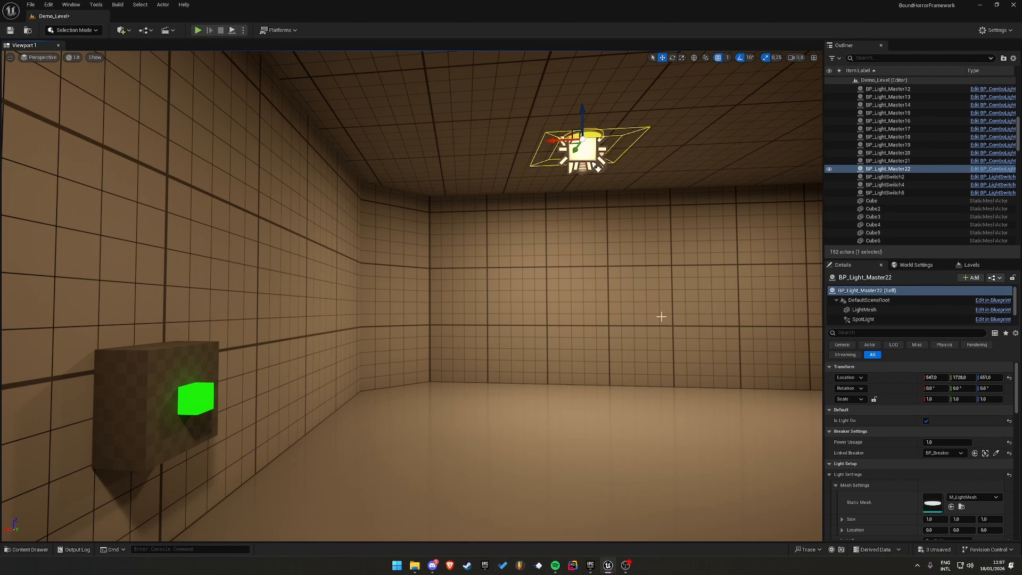
Examine the Lights array of BP_Breaker2 and the Linked Breaker setting of the two ceiling lights
{"action": "left_click", "coordinate": [160, 402]}
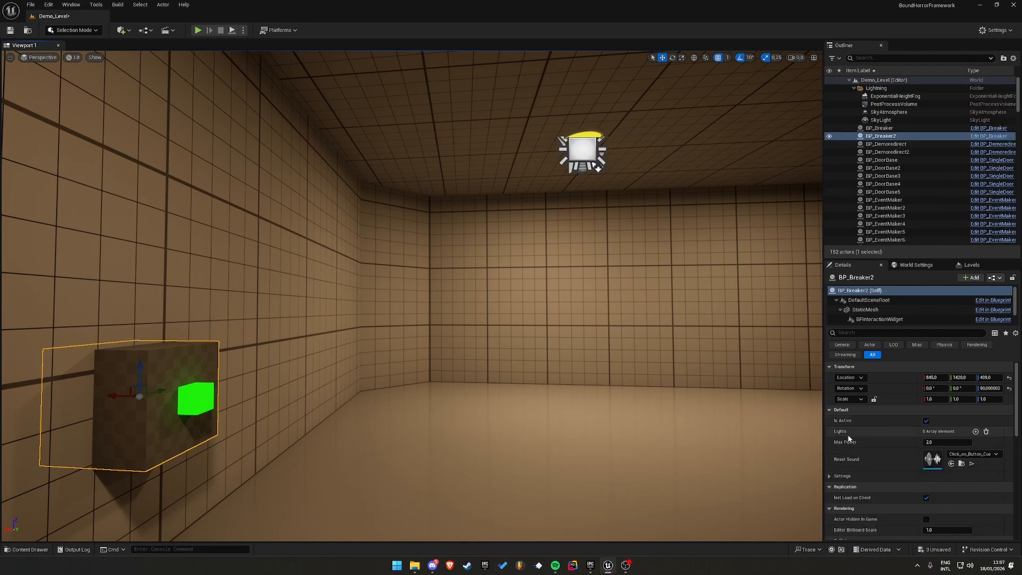
{"action": "right_click_drag", "start_coordinate": [544, 184], "coordinate": [591, 174]}
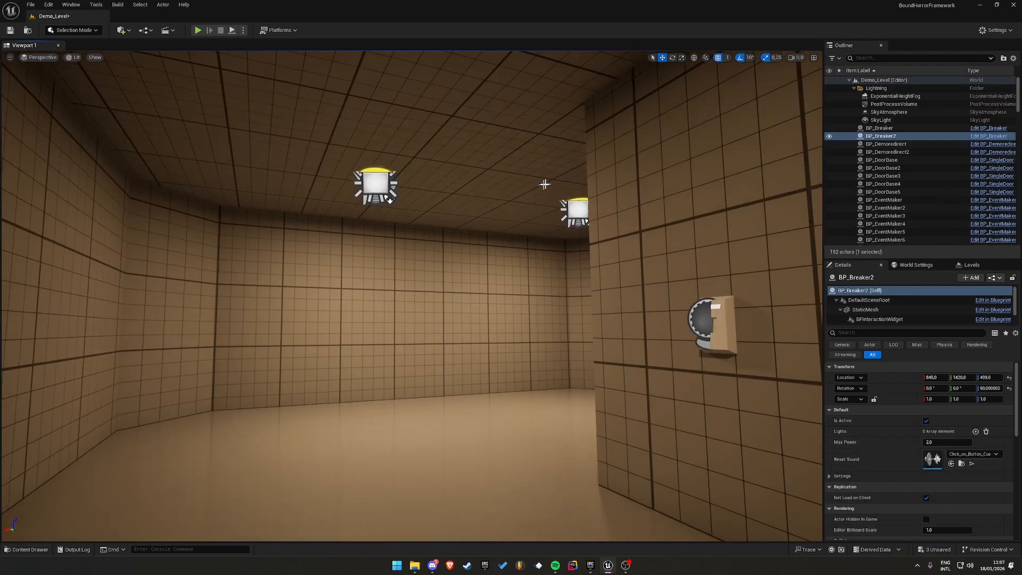
{"action": "left_click", "coordinate": [585, 209]}
{"action": "left_click", "coordinate": [390, 186]}
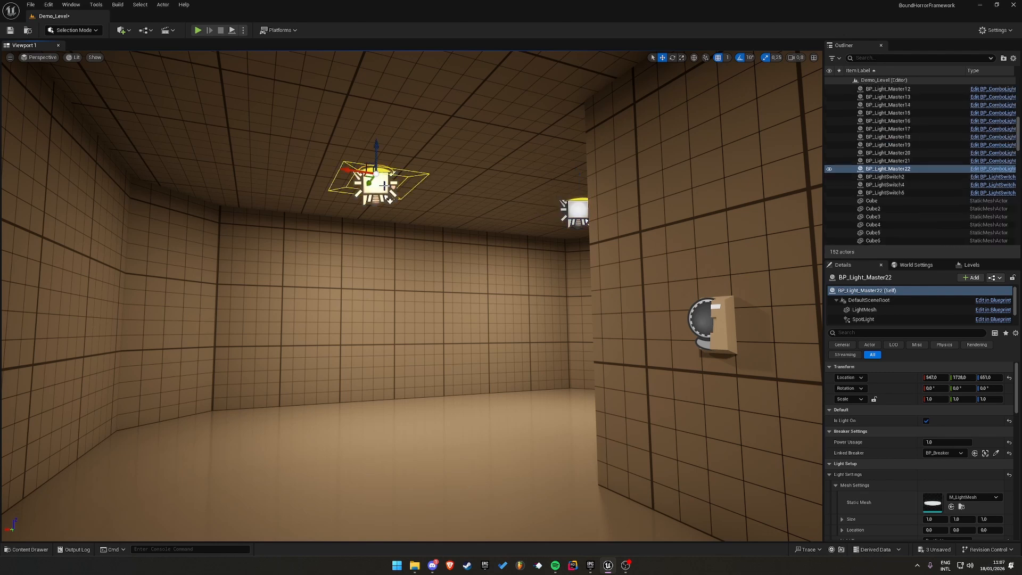
{"action": "right_click_drag", "start_coordinate": [660, 307], "coordinate": [650, 306]}
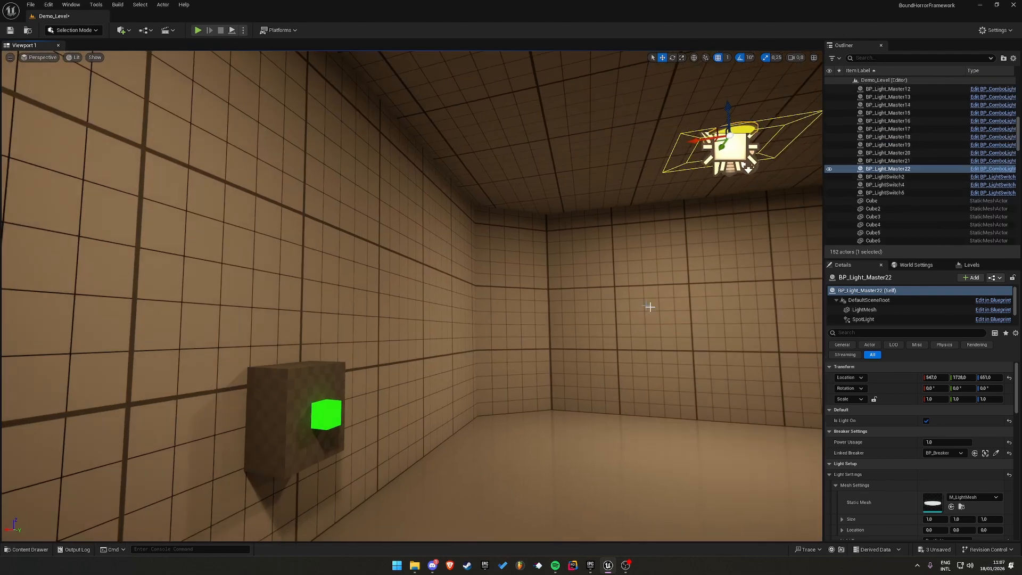
{"action": "left_click", "coordinate": [301, 384]}
{"action": "mouse_move", "coordinate": [346, 381]}
{"action": "right_mouse_down"}
{"action": "mouse_move", "coordinate": [355, 378]}
{"action": "mouse_move", "coordinate": [345, 378]}
{"action": "right_mouse_up"}
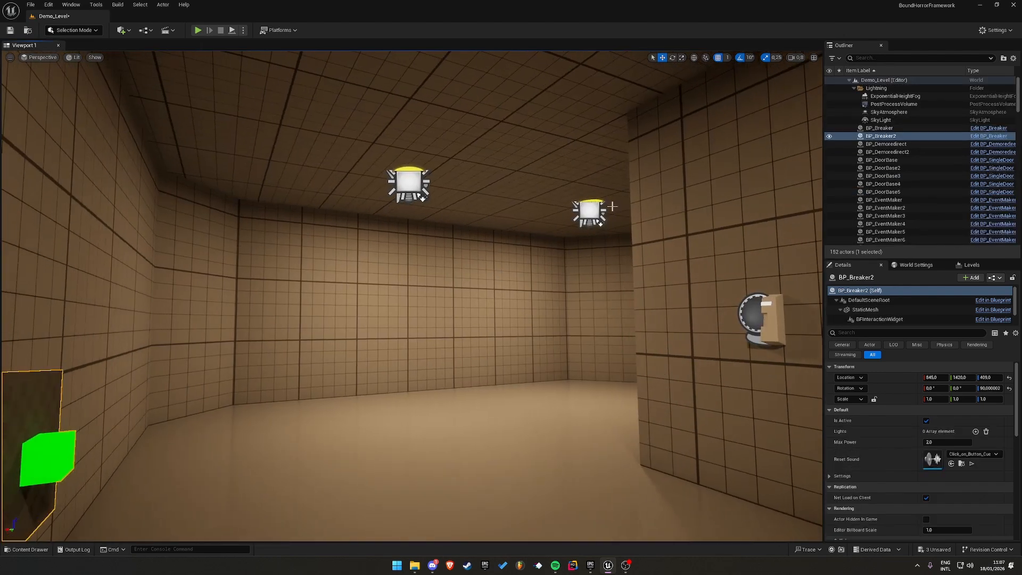
Set the Linked Breaker of both ceiling lights to BP_Breaker2
{"action": "left_click", "coordinate": [591, 210]}
{"action": "left_click", "coordinate": [996, 453]}
{"action": "right_click_drag", "start_coordinate": [672, 395], "coordinate": [650, 395]}
{"action": "mouse_move", "coordinate": [437, 240]}
{"action": "right_mouse_down"}
{"action": "mouse_move", "coordinate": [447, 226]}
{"action": "mouse_move", "coordinate": [438, 235]}
{"action": "right_mouse_up"}
{"action": "left_click", "coordinate": [423, 192]}
{"action": "left_click", "coordinate": [409, 300]}
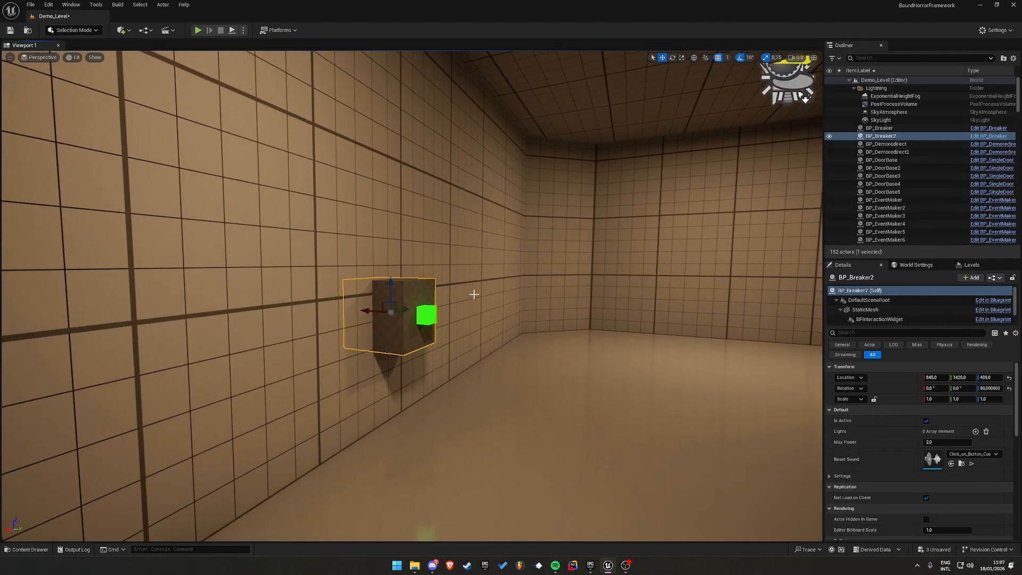
Add two elements to the Lights array of BP_Breaker2 and assign the two ceiling lights to them
{"action": "key", "text": "w"}
{"action": "right_click_drag", "start_coordinate": [515, 303], "coordinate": [548, 300]}
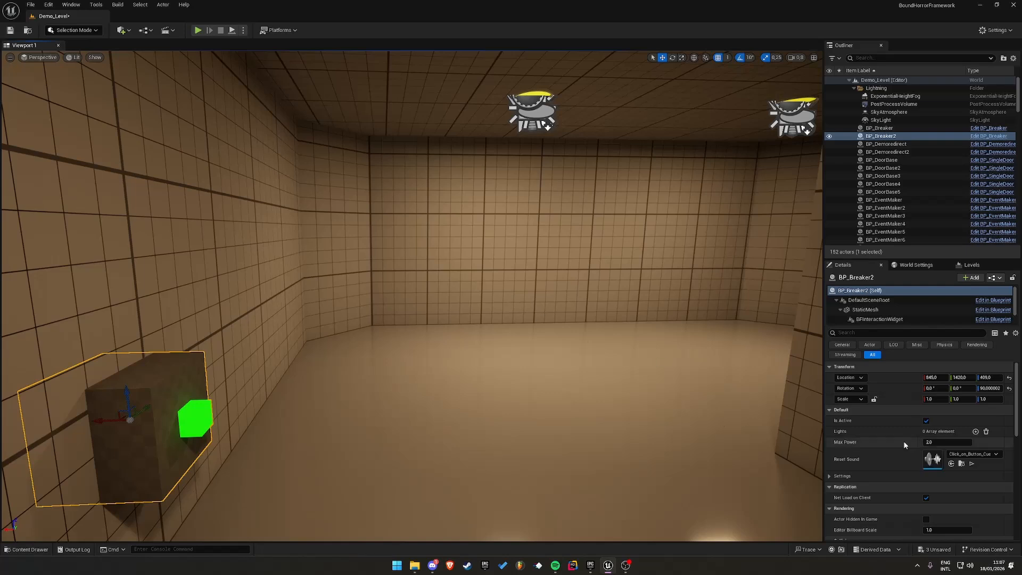
{"action": "left_click", "coordinate": [975, 431]}
{"action": "left_click", "coordinate": [975, 432]}
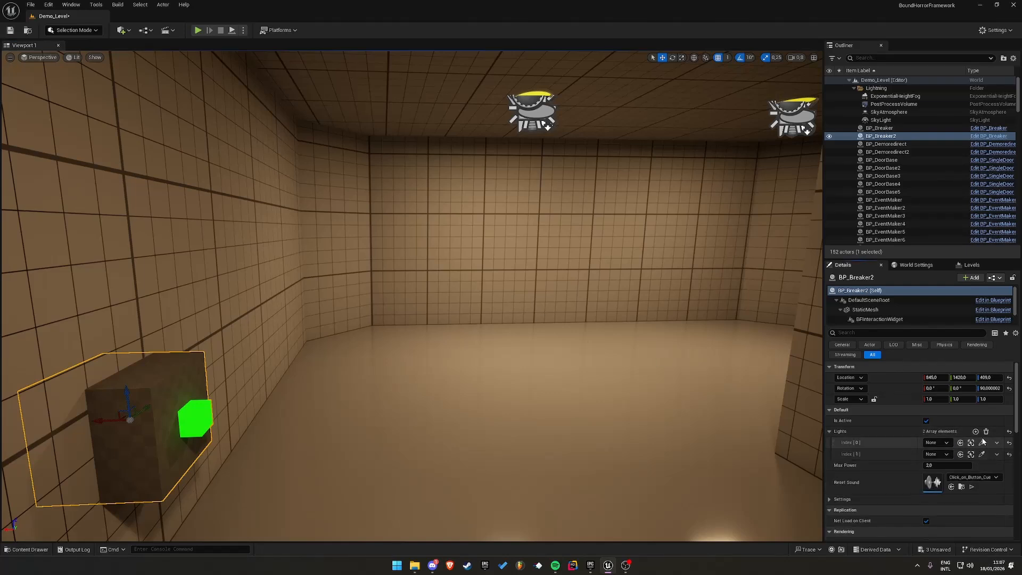
{"action": "left_click", "coordinate": [982, 442]}
{"action": "left_click", "coordinate": [539, 96]}
{"action": "left_click", "coordinate": [982, 454]}
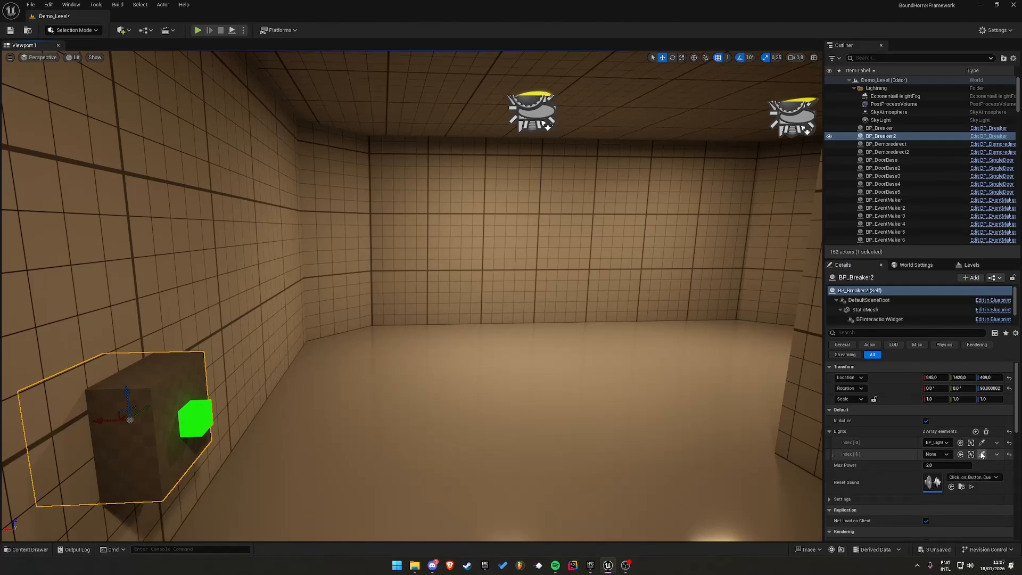
{"action": "left_click", "coordinate": [793, 106]}
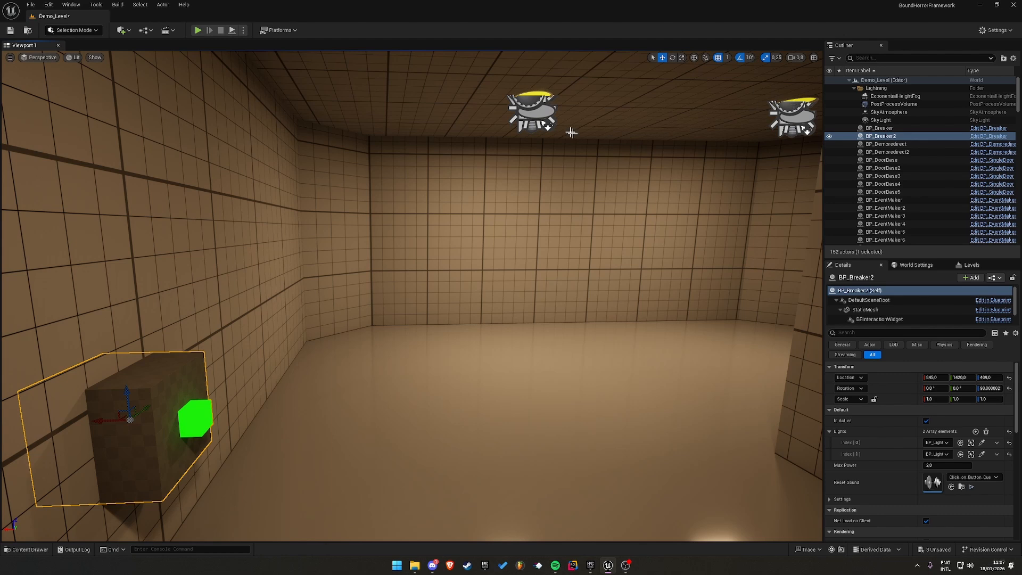
Set Max Power of BP_Breaker2 to 1.0 and check the breaker settings of the two ceiling lights
{"action": "left_click", "coordinate": [537, 115]}
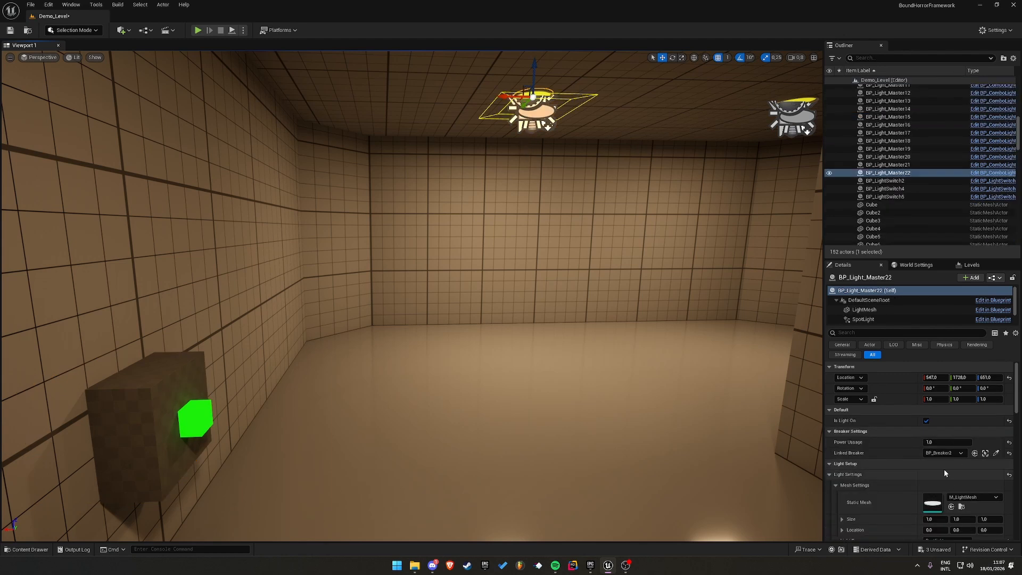
{"action": "left_click", "coordinate": [164, 401]}
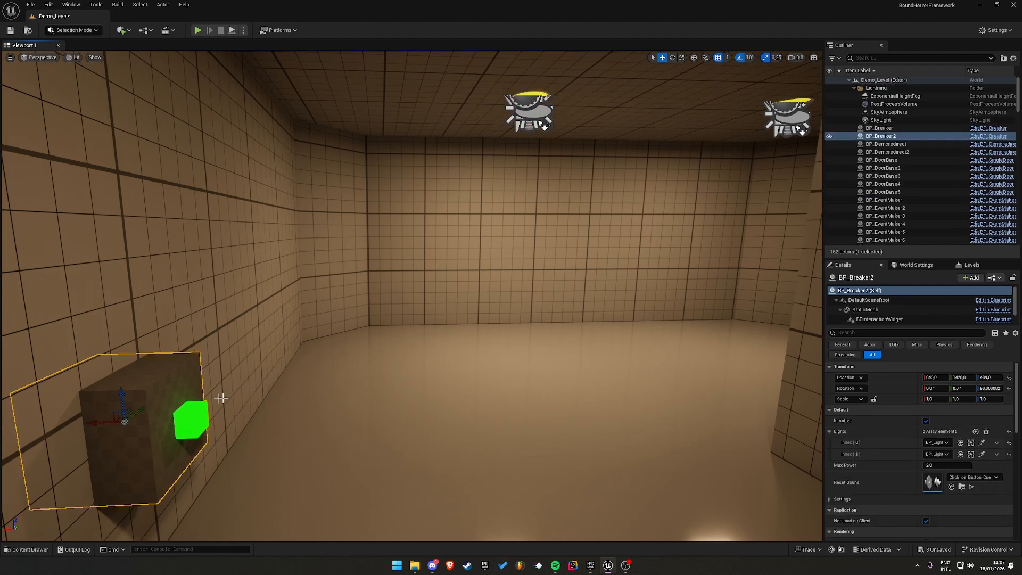
{"action": "mouse_move", "coordinate": [420, 372]}
{"action": "right_mouse_down"}
{"action": "mouse_move", "coordinate": [463, 374]}
{"action": "mouse_move", "coordinate": [430, 363]}
{"action": "right_mouse_up"}
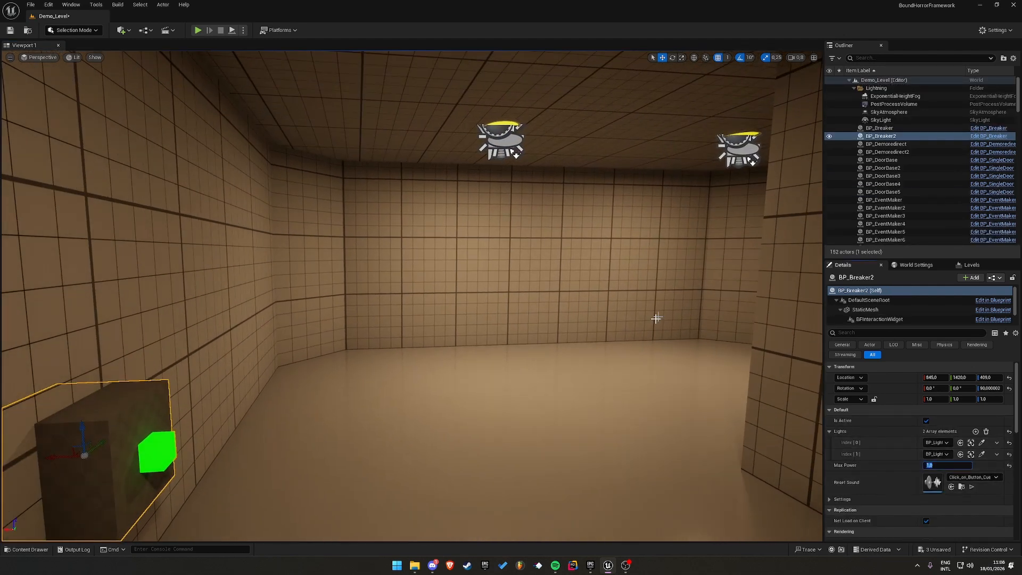
{"action": "right_click_drag", "start_coordinate": [590, 367], "coordinate": [590, 351]}
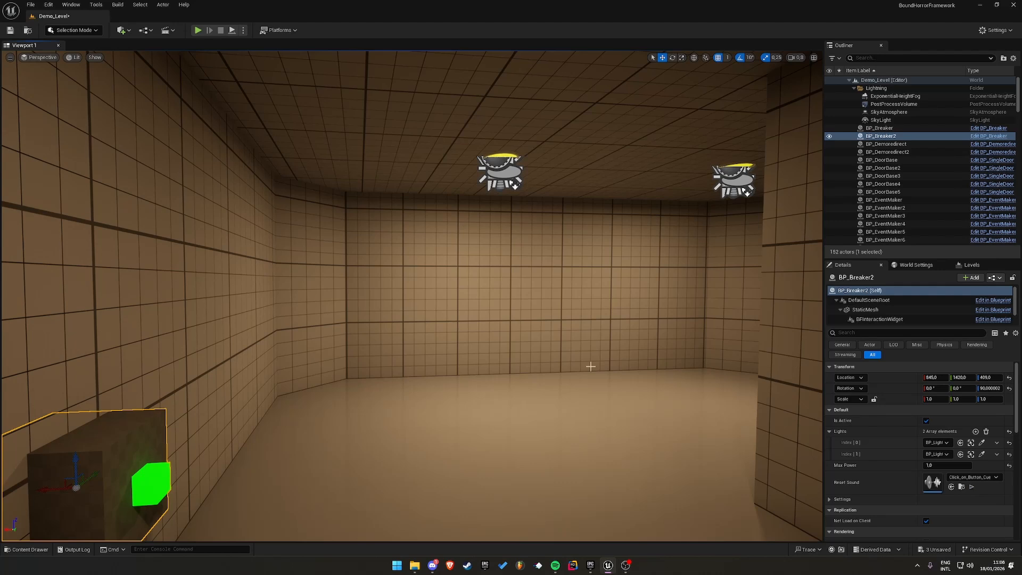
{"action": "right_click_drag", "start_coordinate": [588, 358], "coordinate": [576, 357]}
{"action": "key", "text": "s"}
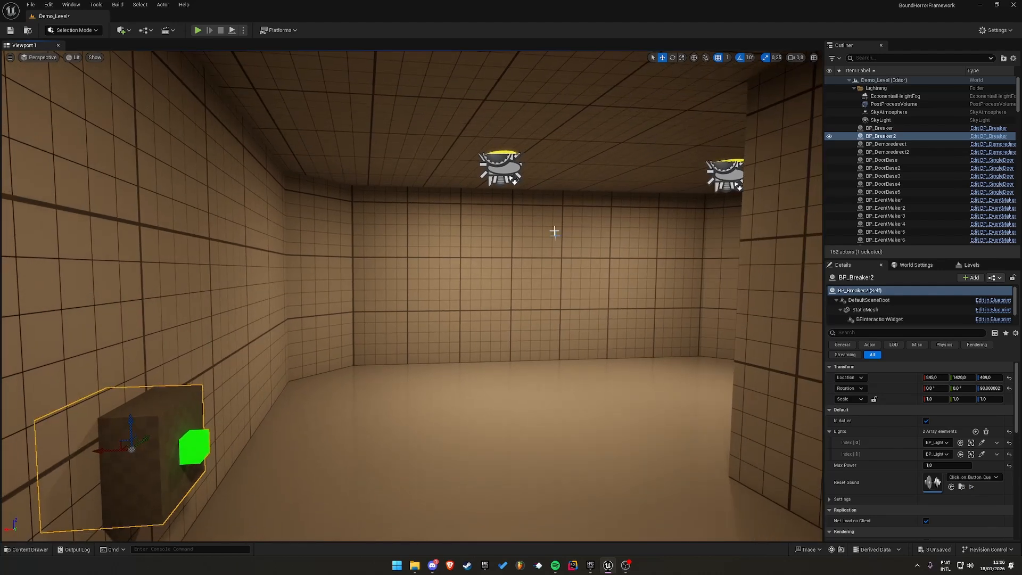
{"action": "left_click", "coordinate": [508, 165]}
{"action": "left_click", "coordinate": [726, 175]}
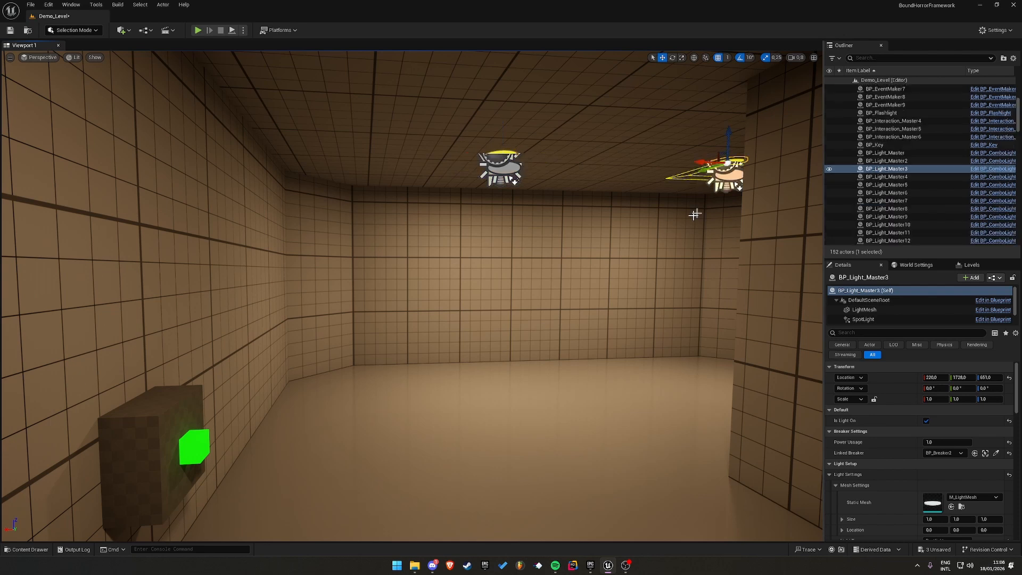
Add two elements to the Lights to Interact array of the wall switch BP_LightSwitch4 and assign both ceiling lights
{"action": "right_click_drag", "start_coordinate": [543, 292], "coordinate": [546, 292]}
{"action": "left_click", "coordinate": [394, 340]}
{"action": "left_click", "coordinate": [394, 339]}
{"action": "key", "text": "w"}
{"action": "right_click_drag", "start_coordinate": [394, 339], "coordinate": [359, 340]}
{"action": "key", "text": "s"}
{"action": "left_click", "coordinate": [975, 420]}
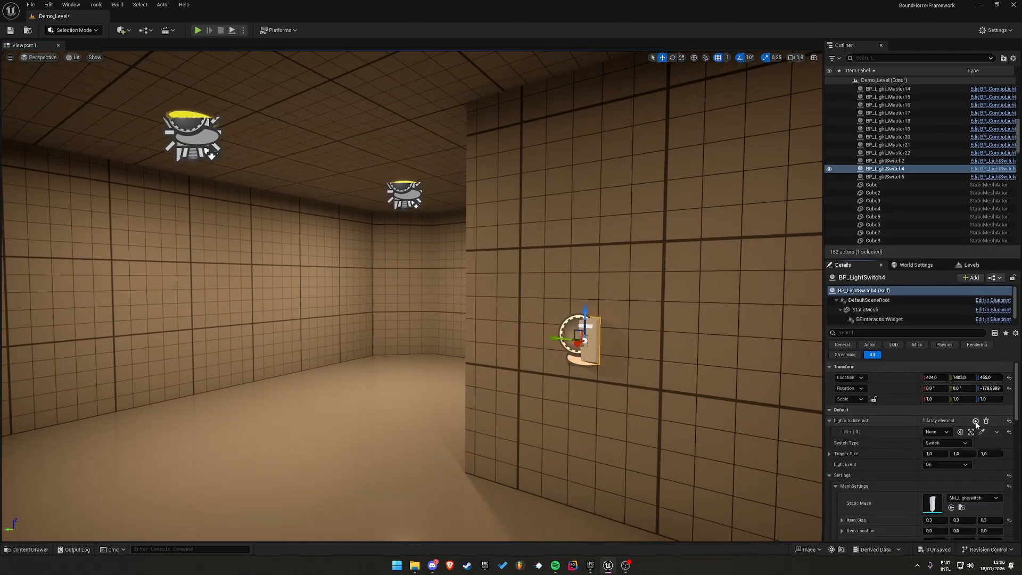
{"action": "left_click", "coordinate": [975, 421]}
{"action": "left_click", "coordinate": [982, 431]}
{"action": "left_click", "coordinate": [412, 185]}
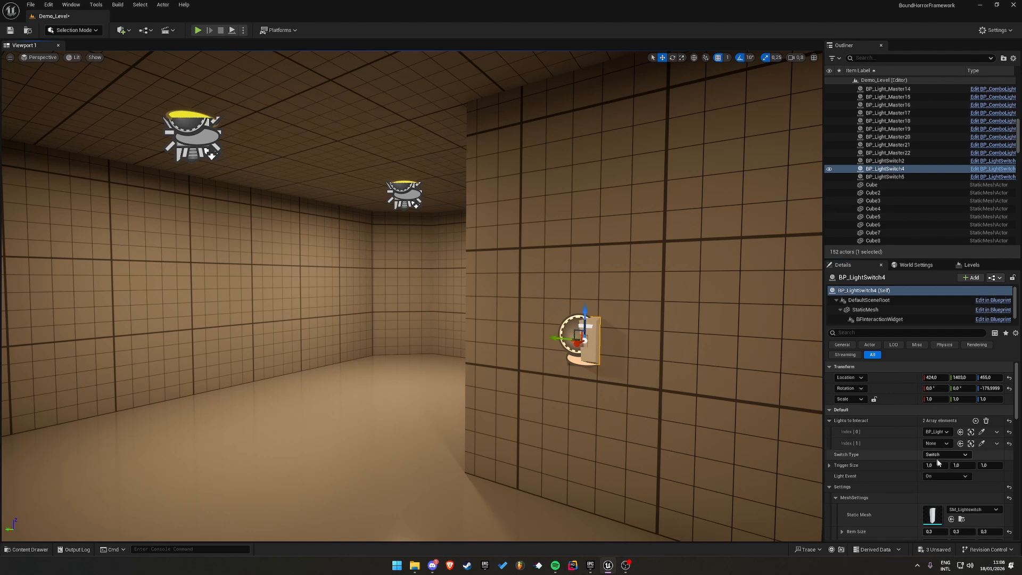
{"action": "left_click", "coordinate": [982, 443]}
{"action": "left_click", "coordinate": [194, 137]}
Play the level in the viewport, walk to the breaker on the wall and reset it
{"action": "right_click_drag", "start_coordinate": [194, 137], "coordinate": [194, 136]}
{"action": "mouse_move", "coordinate": [472, 260]}
{"action": "right_mouse_down"}
{"action": "mouse_move", "coordinate": [444, 278]}
{"action": "mouse_move", "coordinate": [462, 271]}
{"action": "right_mouse_up"}
{"action": "left_click", "coordinate": [197, 30]}
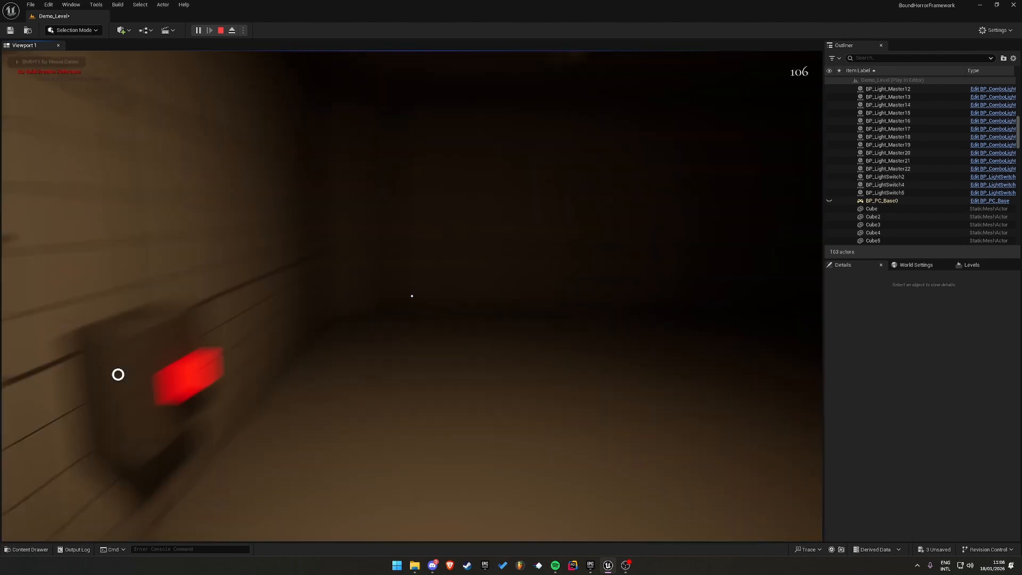
{"action": "key", "text": "w"}
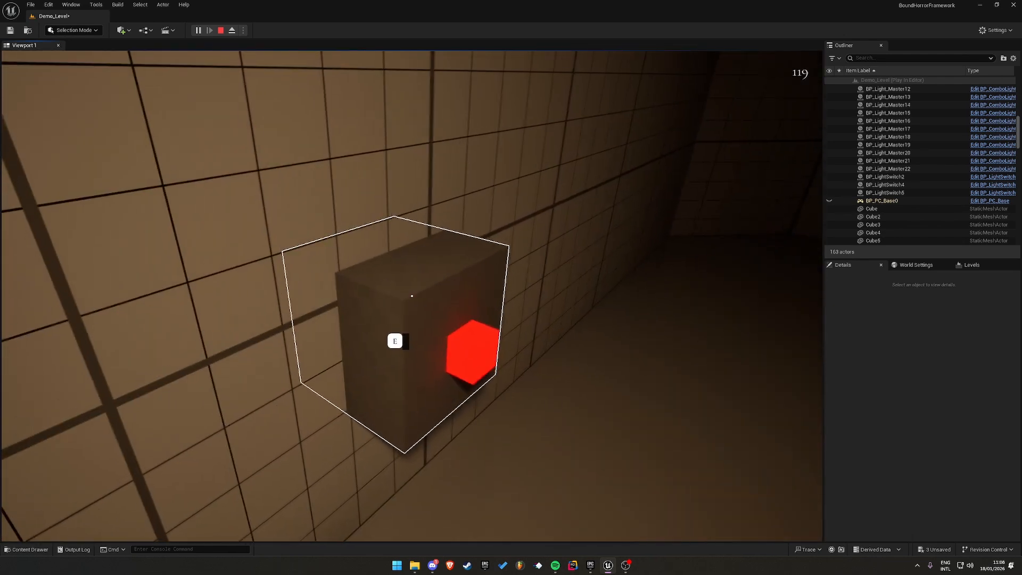
{"action": "key", "text": "e"}
{"action": "key", "text": "s"}
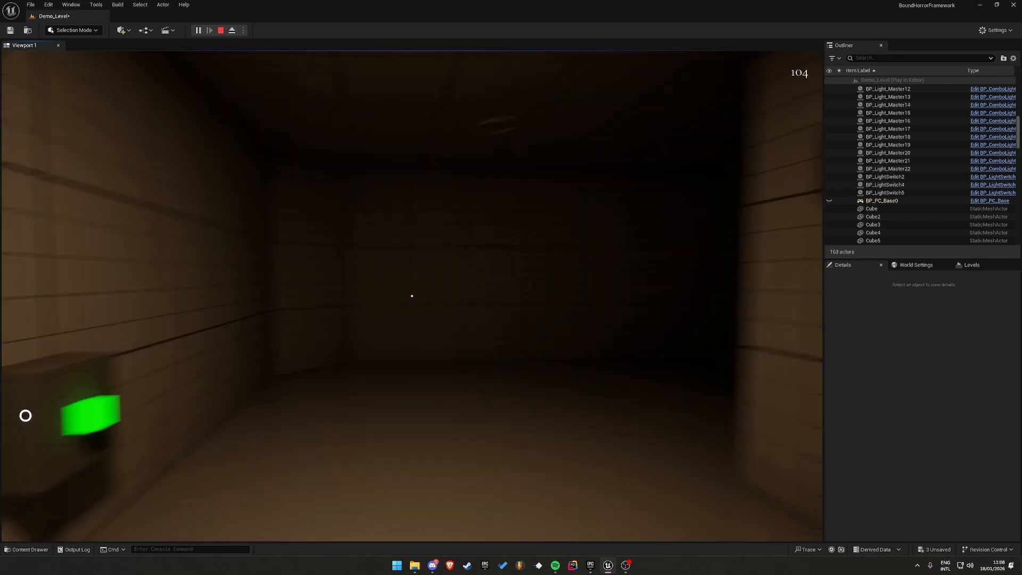
Operate the wall light switch in the running level, return to the breaker to check its state and end the play session
{"action": "key", "text": "w"}
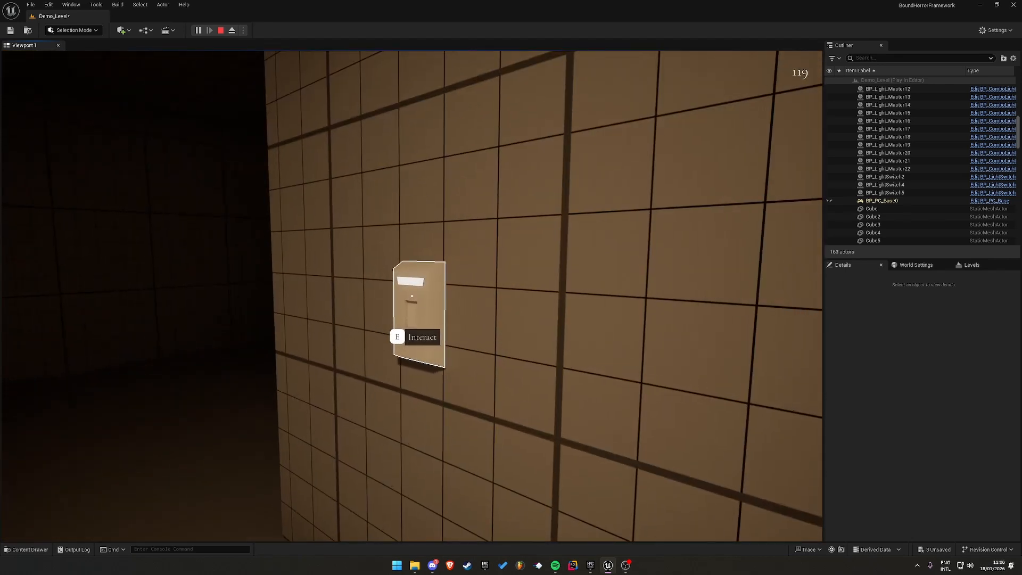
{"action": "key", "text": "e"}
{"action": "key", "text": "s"}
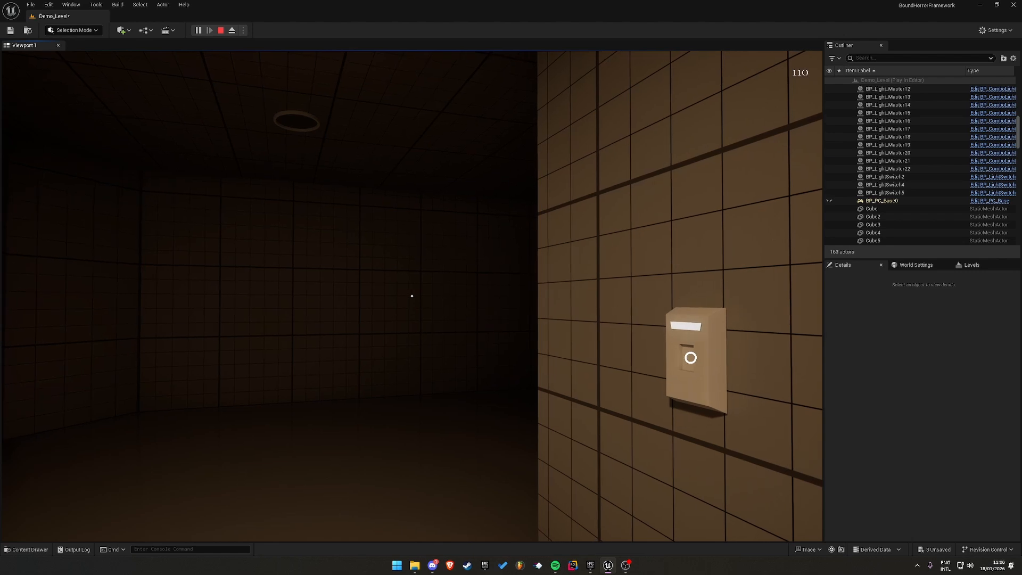
{"action": "key", "text": "w"}
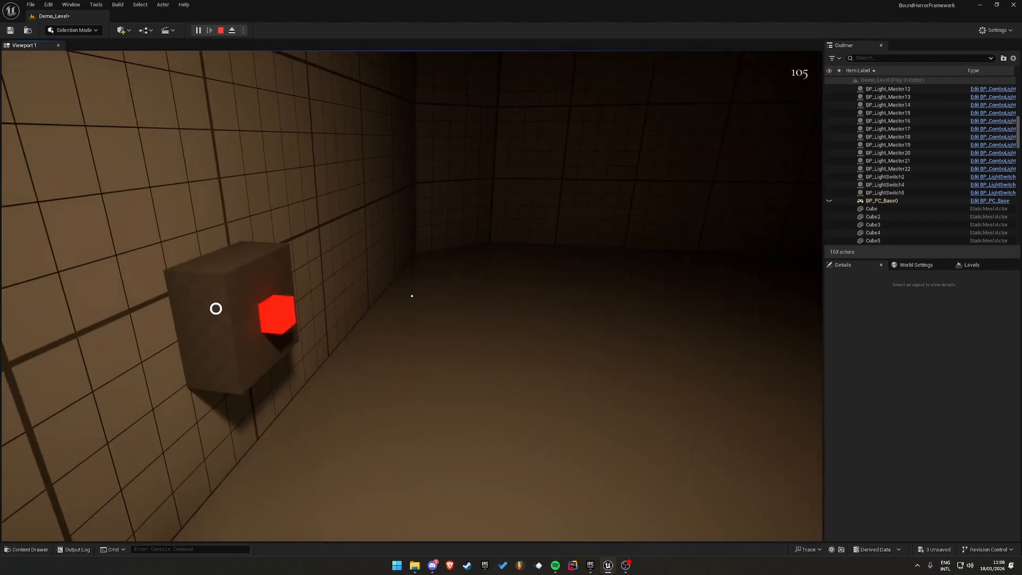
{"action": "key", "text": "Escape"}
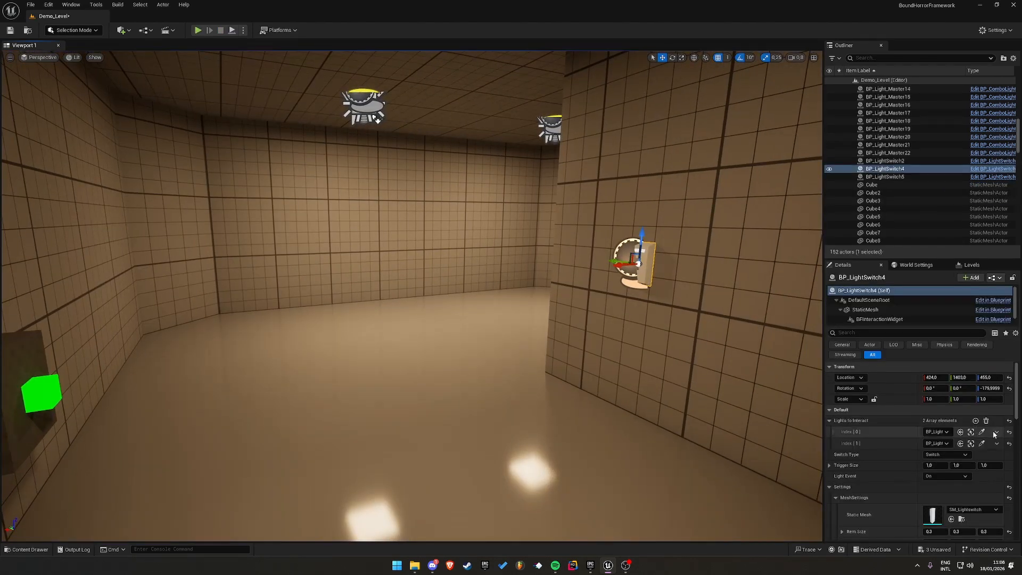
Delete the first element from the Lights to Interact array of the wall switch BP_LightSwitch4
{"action": "left_click", "coordinate": [995, 432]}
{"action": "left_click", "coordinate": [1003, 453]}
{"action": "key", "text": "e"}
{"action": "right_click_drag", "start_coordinate": [507, 220], "coordinate": [498, 212]}
{"action": "key", "text": "w"}
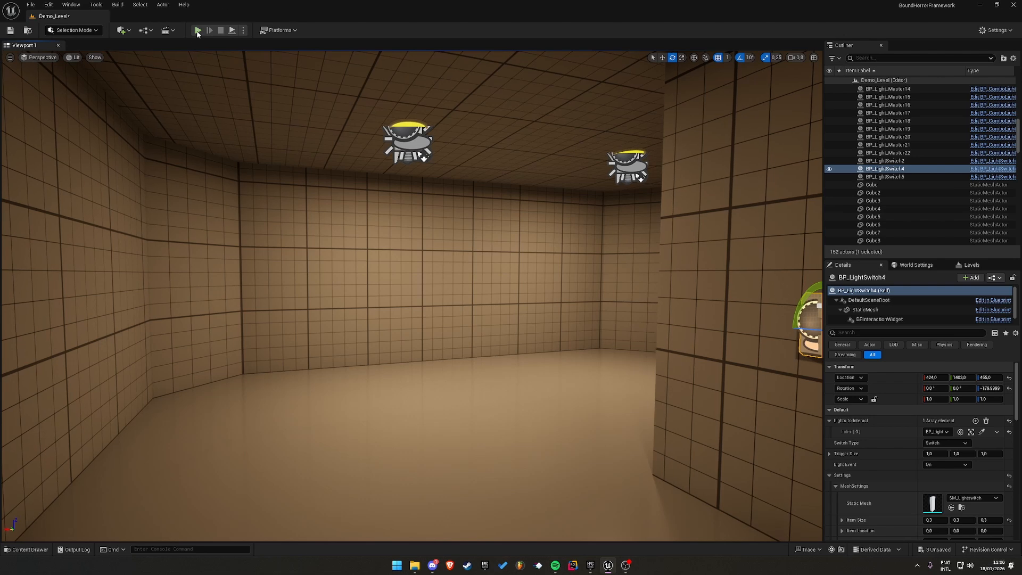
Play the level, reset the breaker on the wall and operate the wall light switch with its single linked light
{"action": "left_click", "coordinate": [198, 30]}
{"action": "key", "text": "w"}
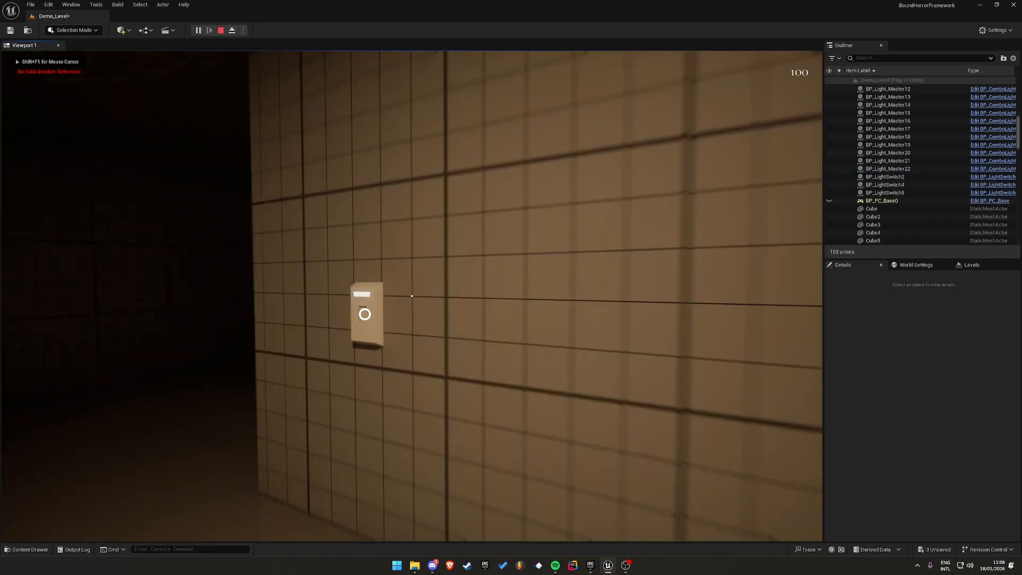
{"action": "key", "text": "w"}
{"action": "key", "text": "w"}
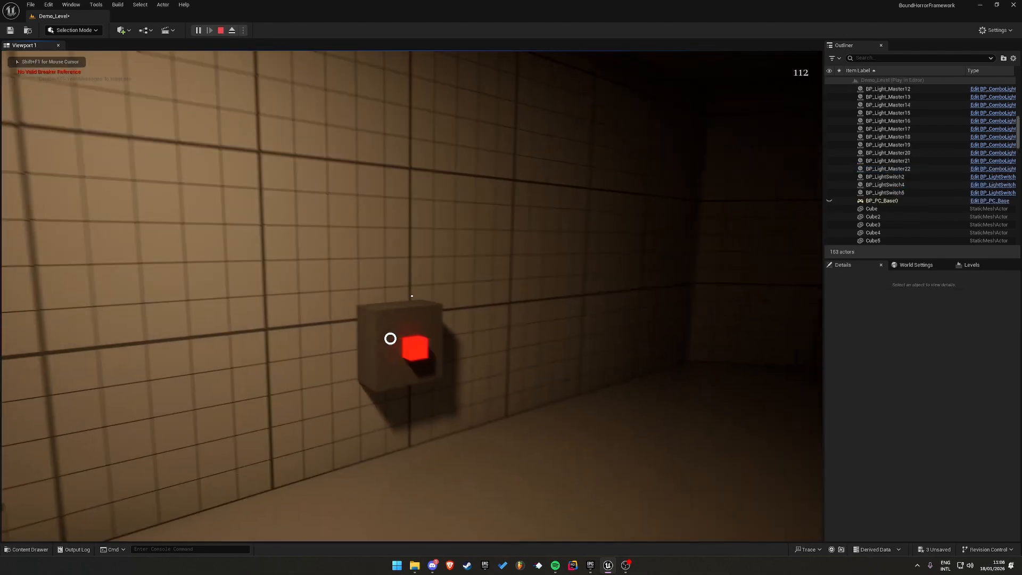
{"action": "key", "text": "w"}
{"action": "key", "text": "e"}
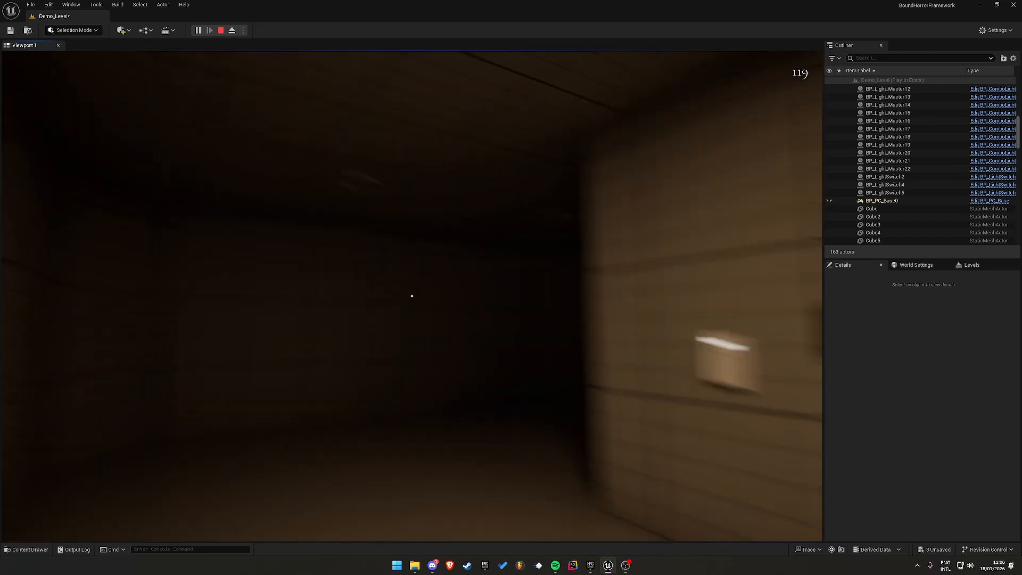
{"action": "key", "text": "w"}
{"action": "key", "text": "e"}
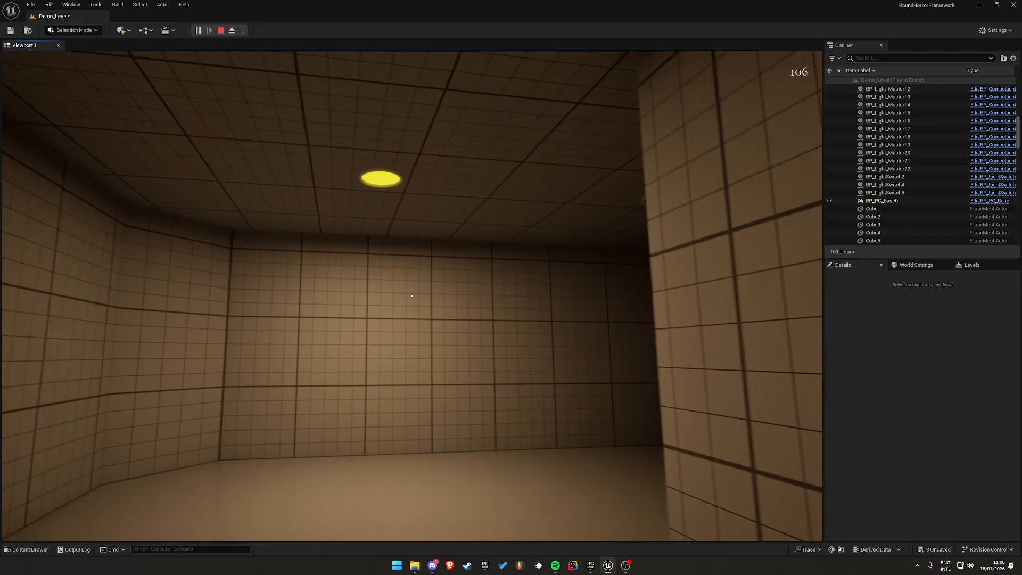
Inspect the ceiling lights in play, operate the wall switch again, revisit the breaker and stop playing
{"action": "key", "text": "a"}
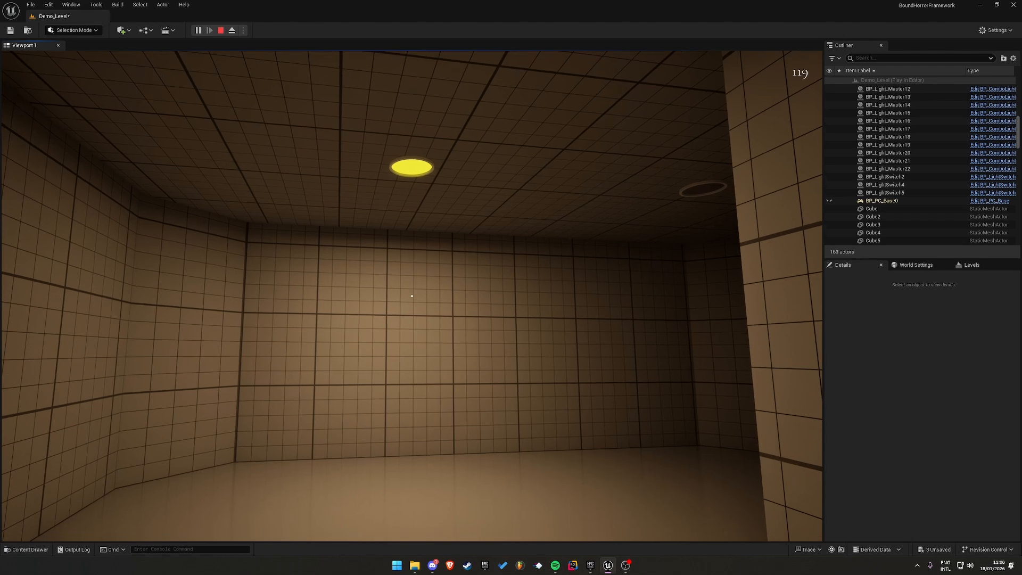
{"action": "key", "text": "w"}
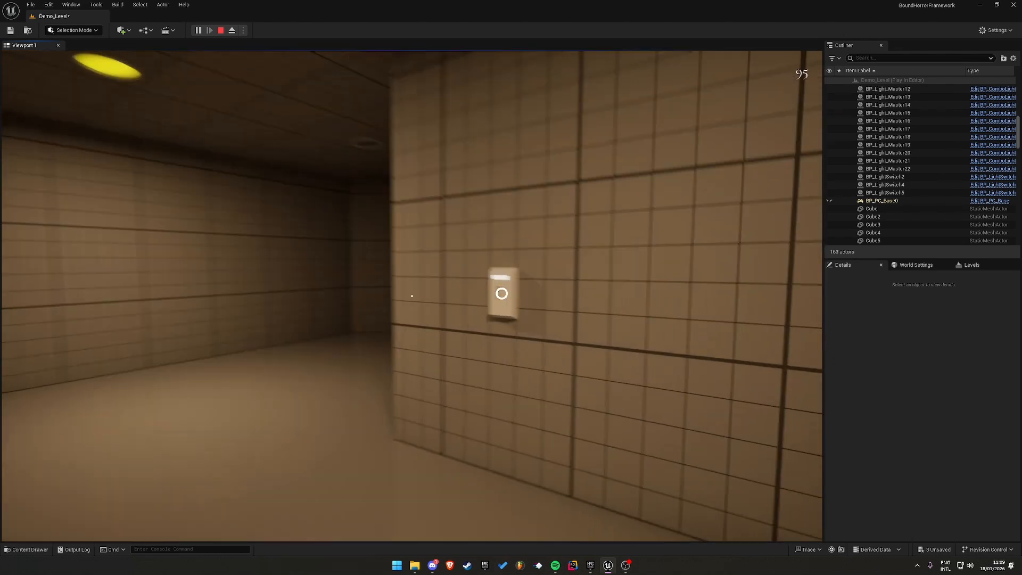
{"action": "key", "text": "w"}
{"action": "key", "text": "e"}
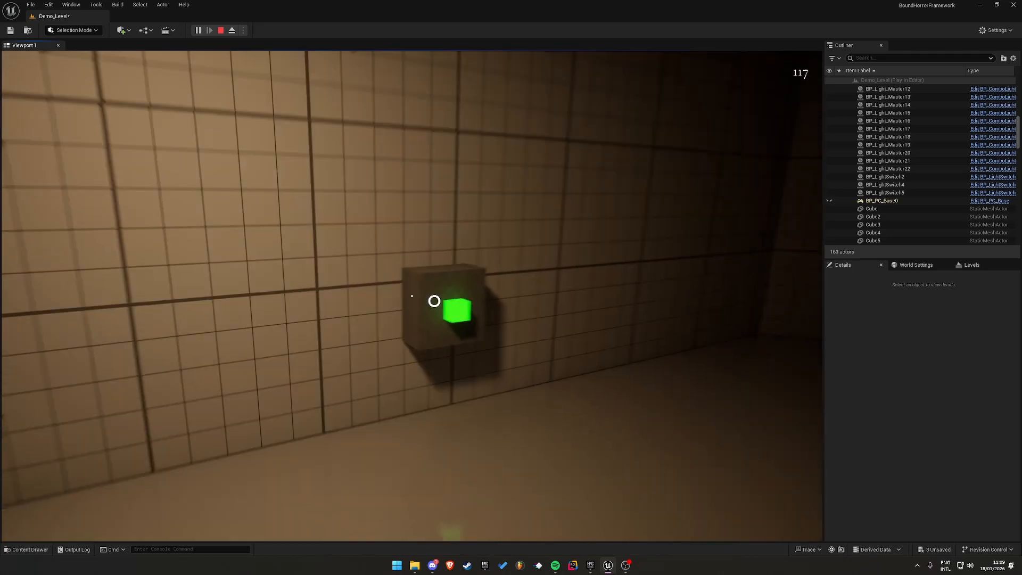
{"action": "key", "text": "w"}
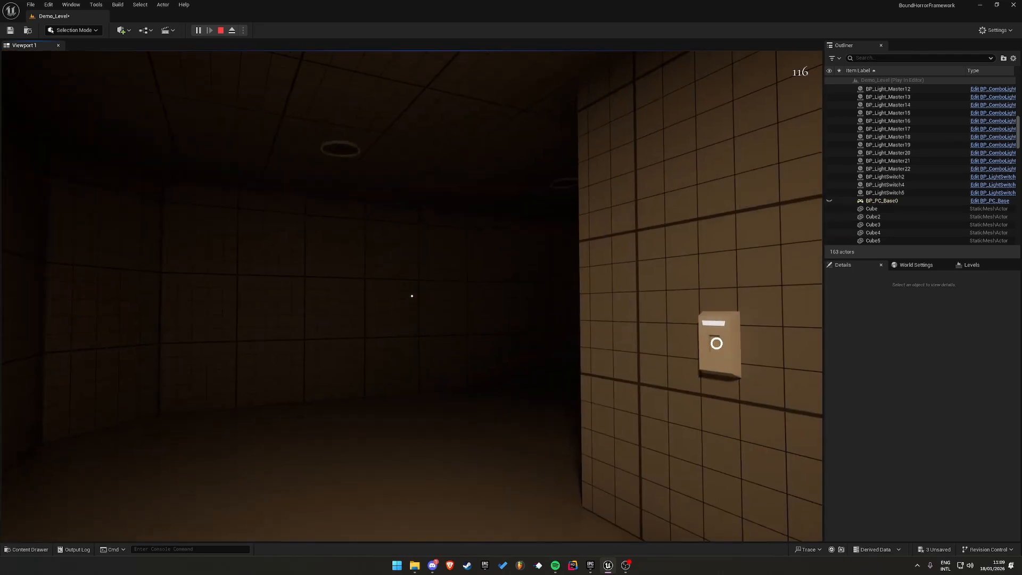
{"action": "key", "text": "w"}
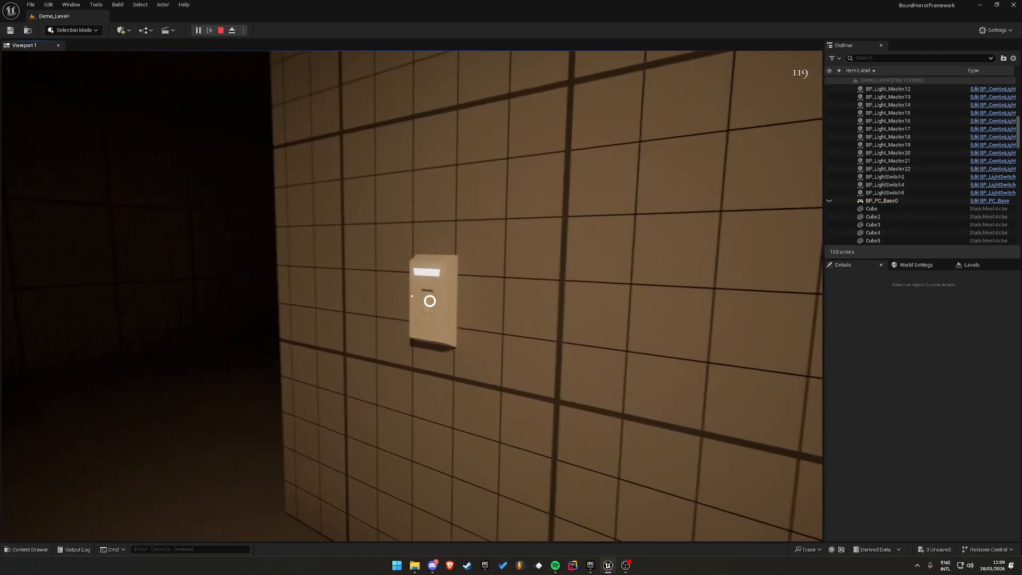
{"action": "key", "text": "s"}
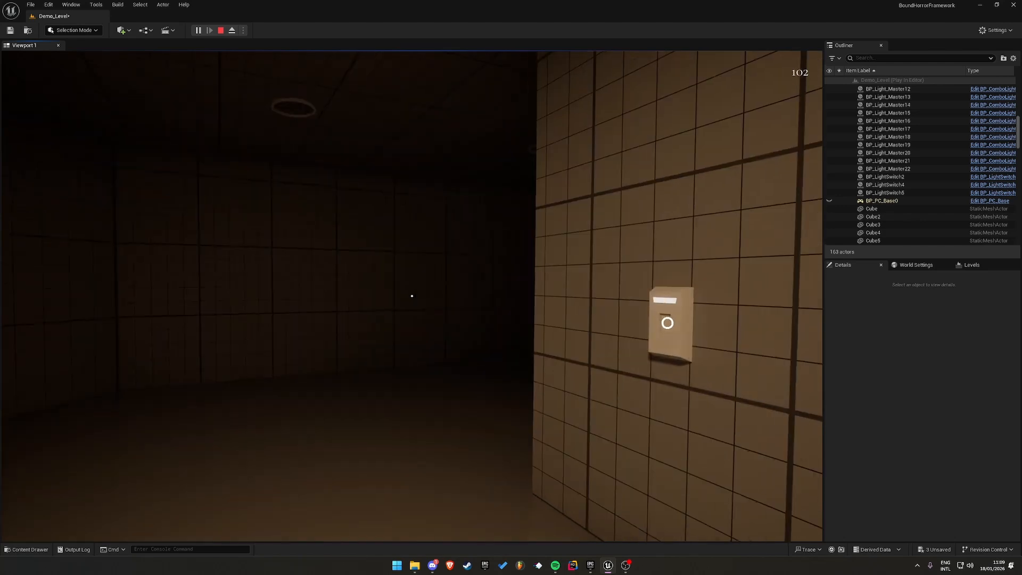
{"action": "key", "text": "Escape"}
Place a copy of the wall light switch in the middle of the room at X 631.0 and open Max Power of BP_Breaker2 for editing
{"action": "key", "text": "s"}
{"action": "mouse_move", "coordinate": [260, 137]}
{"action": "right_mouse_down"}
{"action": "mouse_move", "coordinate": [218, 144]}
{"action": "mouse_move", "coordinate": [272, 138]}
{"action": "right_mouse_up"}
{"action": "right_click_drag", "start_coordinate": [301, 175], "coordinate": [335, 186]}
{"action": "key", "text": "a"}
{"action": "key", "text": "w"}
{"action": "mouse_move", "coordinate": [433, 230]}
{"action": "right_mouse_down"}
{"action": "mouse_move", "coordinate": [432, 210]}
{"action": "mouse_move", "coordinate": [432, 246]}
{"action": "right_mouse_up"}
{"action": "key", "text": "w"}
{"action": "key", "text": "s"}
{"action": "key", "text": "e"}
{"action": "right_click_drag", "start_coordinate": [203, 97], "coordinate": [107, 276]}
{"action": "left_click", "coordinate": [107, 276]}
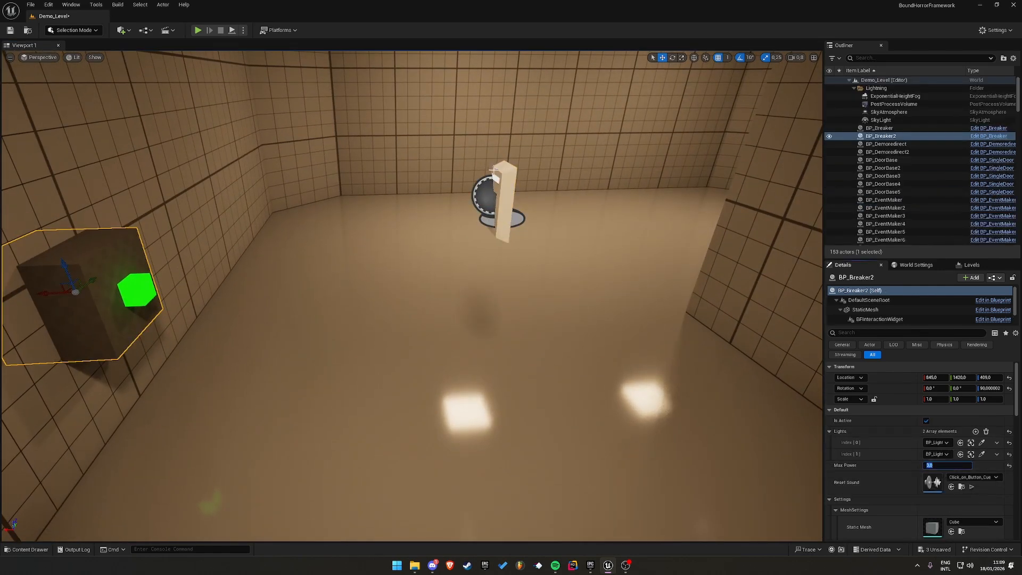
Set the Switch Type of the copied light switch BP_LightSwitch6 to CollisionBox
{"action": "left_click", "coordinate": [495, 169]}
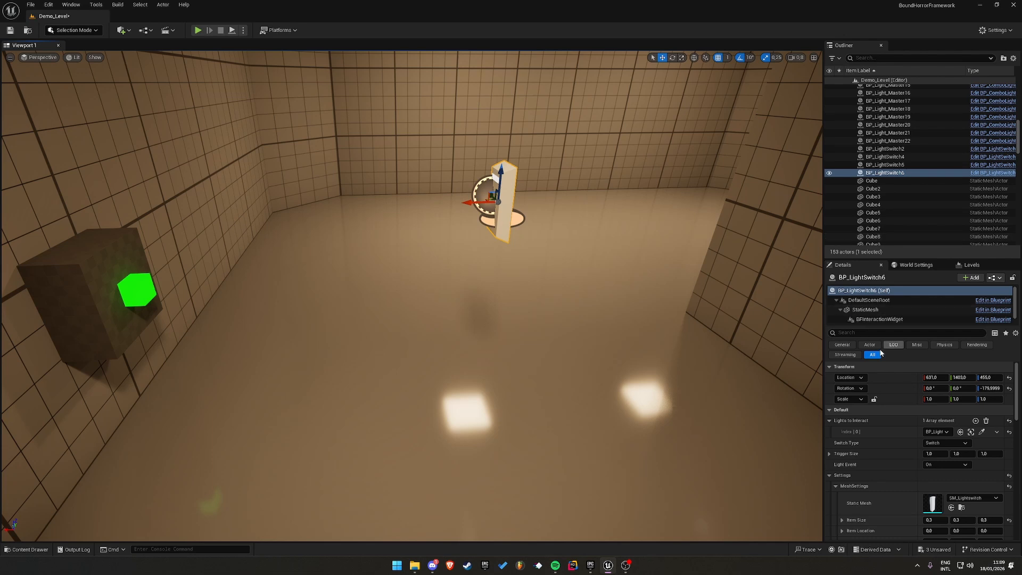
{"action": "left_click", "coordinate": [830, 476]}
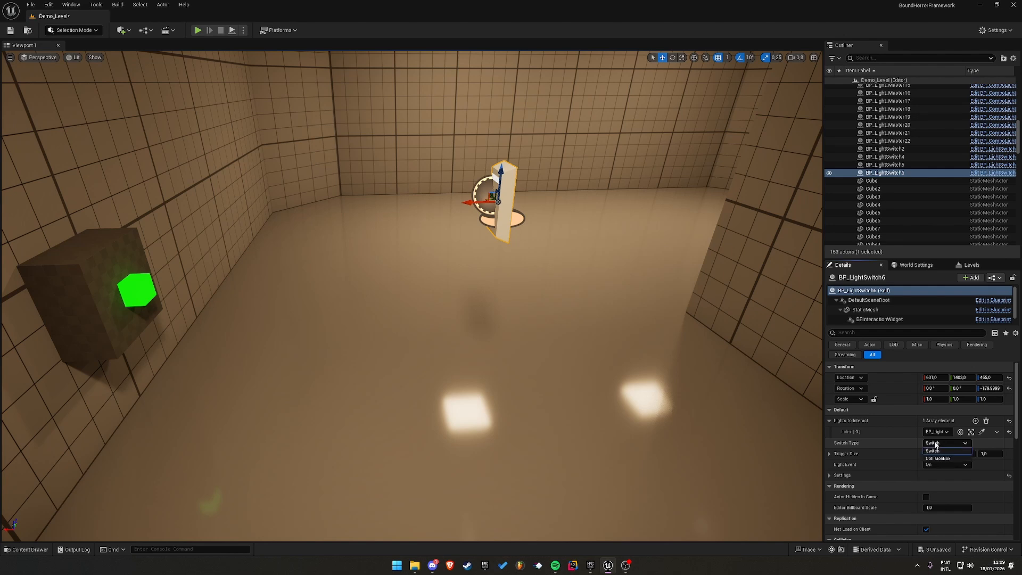
{"action": "left_click", "coordinate": [939, 458]}
Resize the trigger of BP_LightSwitch6 to about 4.67 × 0.26 × 3.10 to span the passage and lower it to Z 430.0
{"action": "right_click_drag", "start_coordinate": [705, 422], "coordinate": [664, 418]}
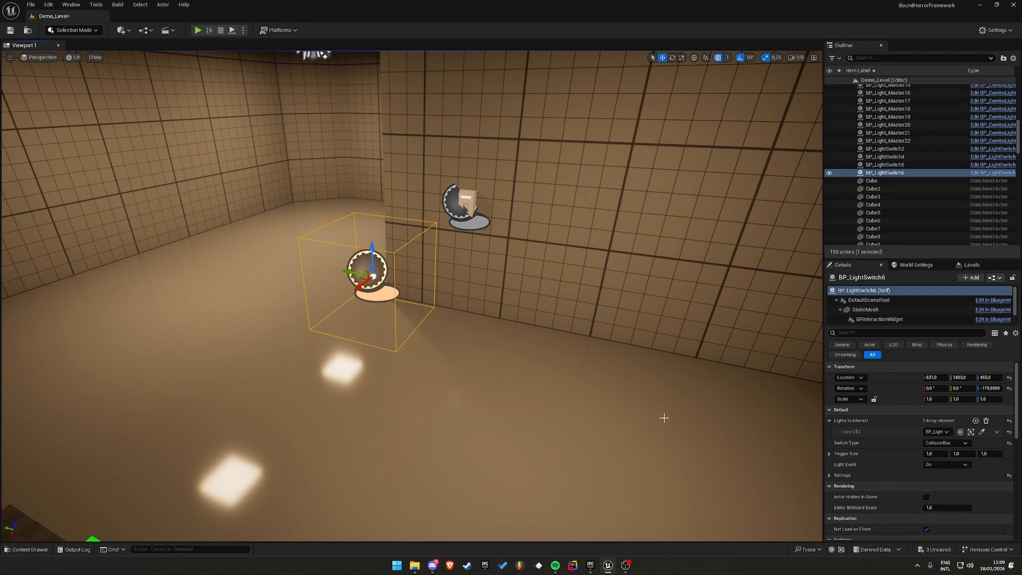
{"action": "mouse_move", "coordinate": [663, 414]}
{"action": "right_mouse_down"}
{"action": "mouse_move", "coordinate": [665, 404]}
{"action": "mouse_move", "coordinate": [673, 415]}
{"action": "right_mouse_up"}
{"action": "left_click_drag", "start_coordinate": [936, 454], "coordinate": [1007, 453]}
{"action": "mouse_move", "coordinate": [727, 410]}
{"action": "right_mouse_down"}
{"action": "mouse_move", "coordinate": [737, 392]}
{"action": "mouse_move", "coordinate": [728, 405]}
{"action": "right_mouse_up"}
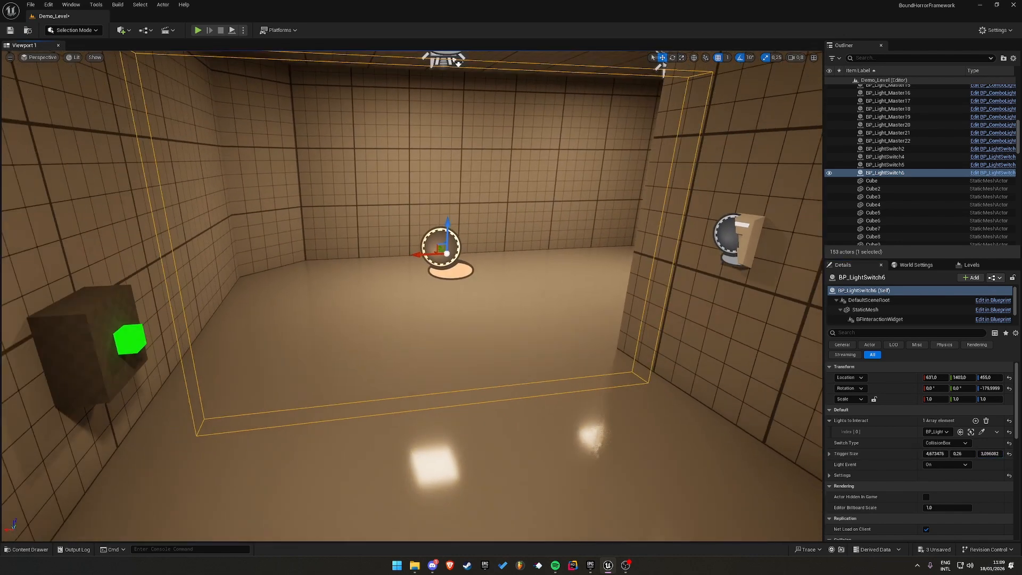
{"action": "right_click_drag", "start_coordinate": [437, 209], "coordinate": [437, 209]}
{"action": "left_click_drag", "start_coordinate": [445, 227], "coordinate": [443, 266]}
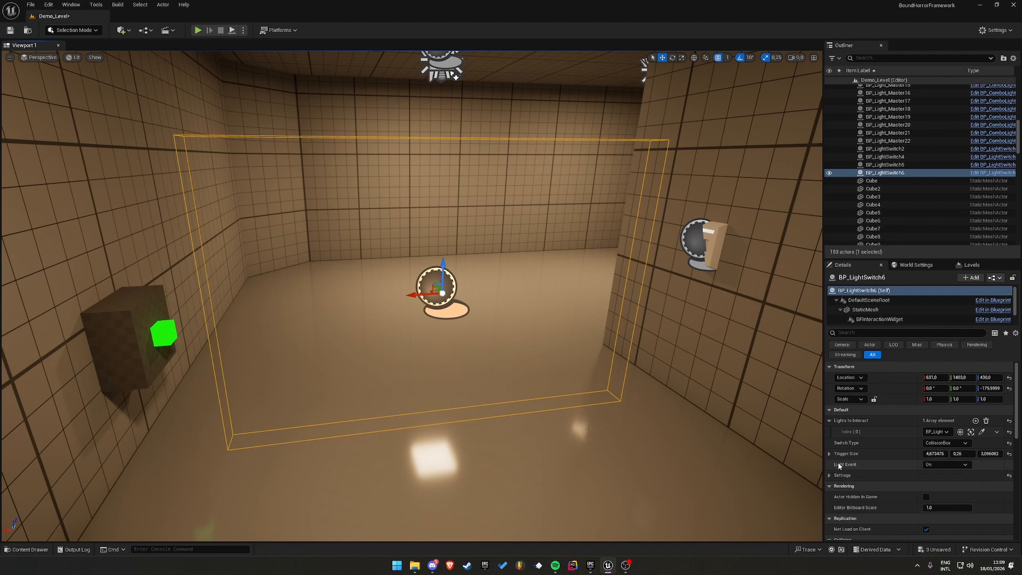
Set the Light Event of BP_LightSwitch6 to Cycle and briefly play-test the level
{"action": "left_click", "coordinate": [930, 466]}
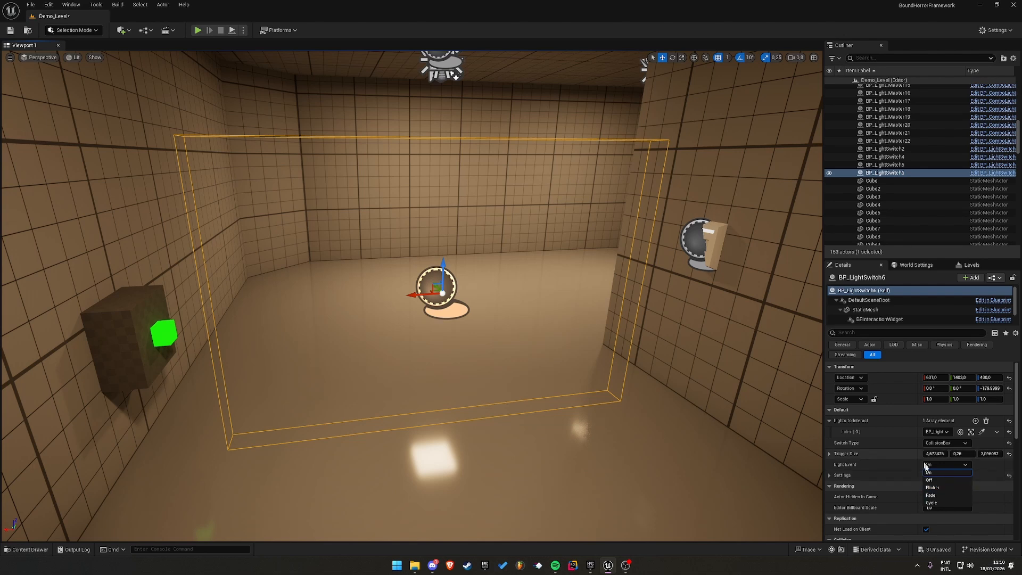
{"action": "left_click", "coordinate": [945, 503]}
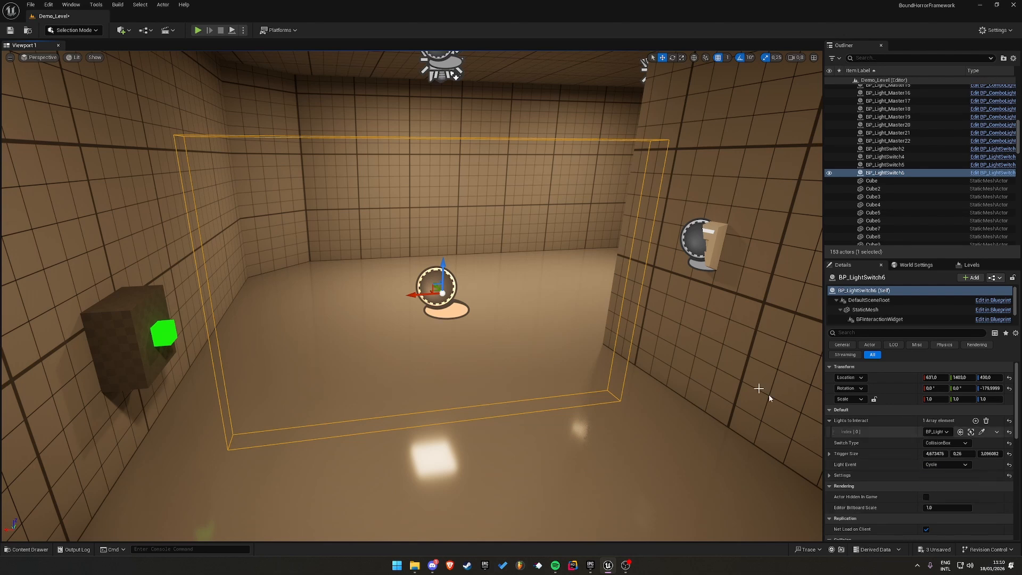
{"action": "left_click", "coordinate": [198, 30]}
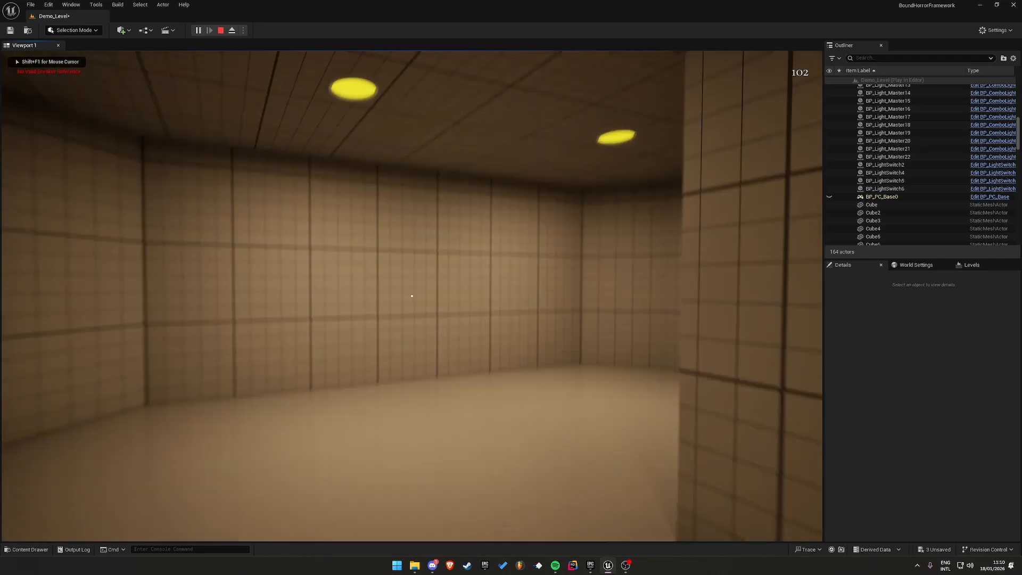
{"action": "key", "text": "Escape"}
Add a second element to the Lights to Interact array of BP_LightSwitch6 and assign the other ceiling light to it
{"action": "left_click", "coordinate": [975, 420]}
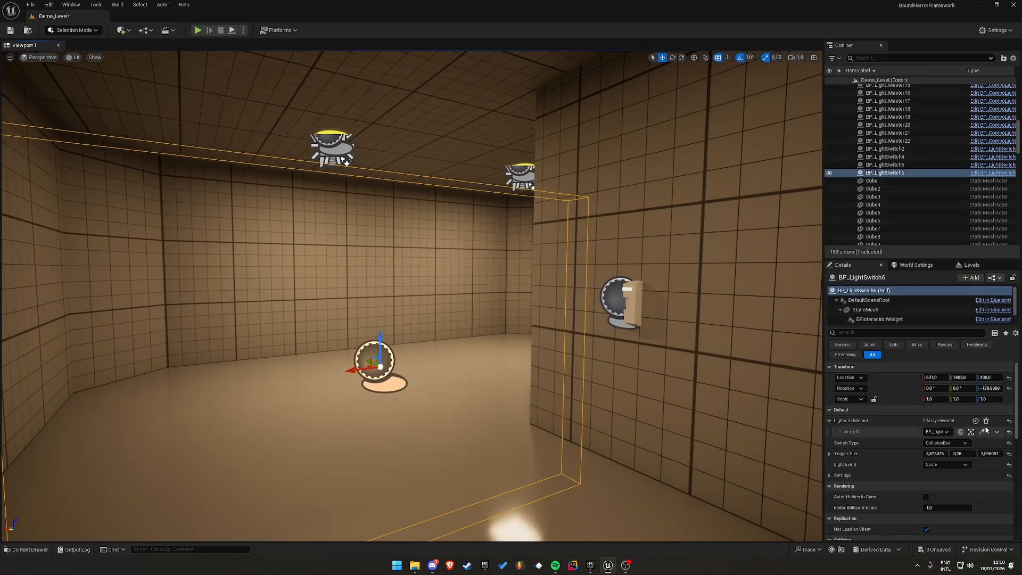
{"action": "left_click", "coordinate": [983, 444]}
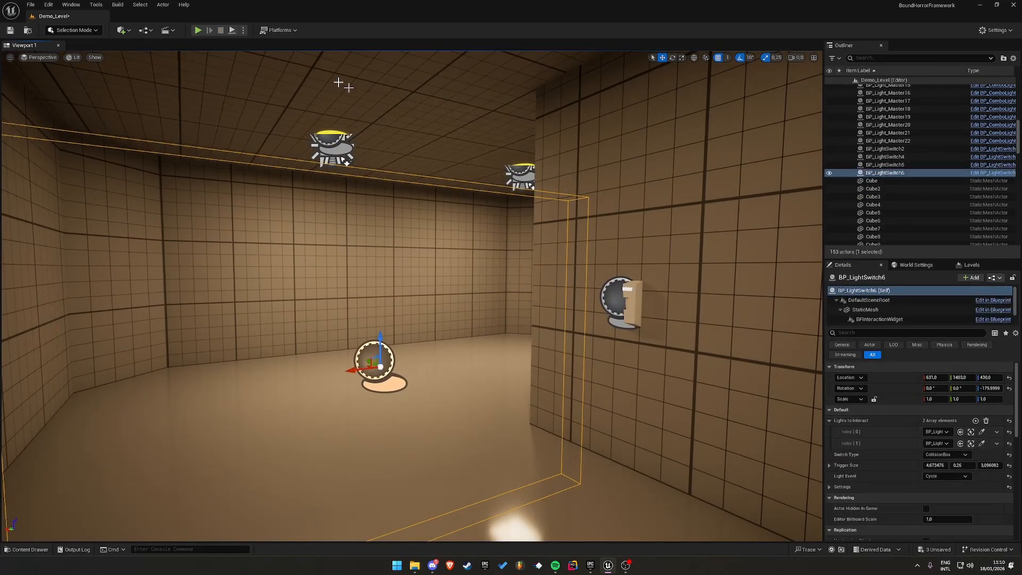
Play the level and walk back and forth through the collision trigger to test cycling both ceiling lights
{"action": "left_click", "coordinate": [198, 31]}
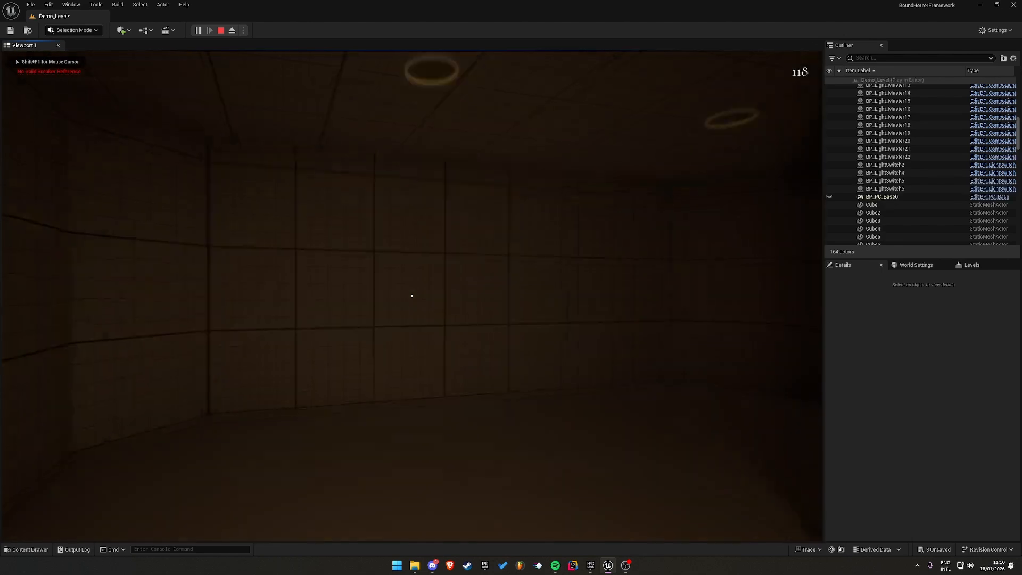
{"action": "key", "text": "w"}
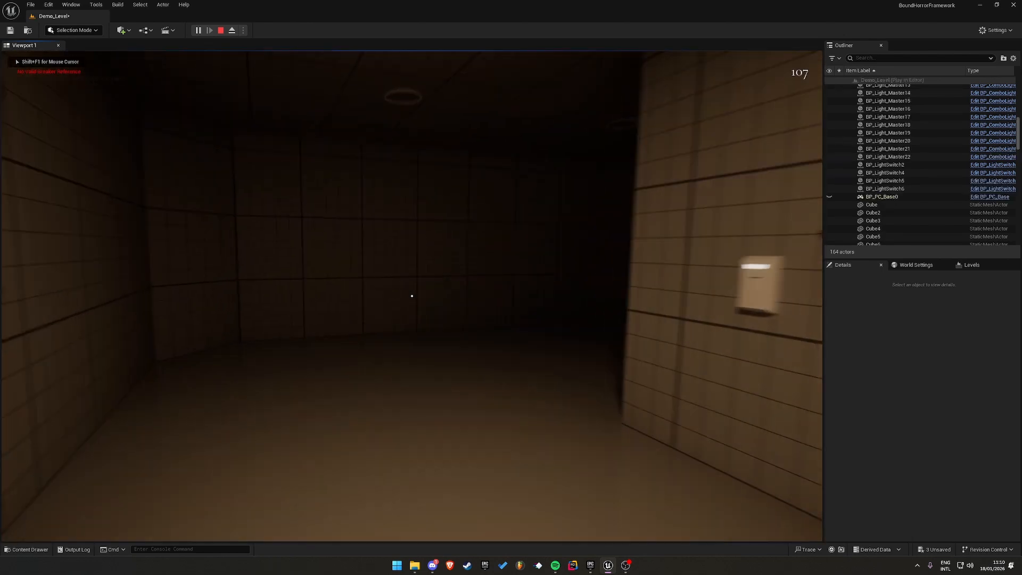
{"action": "key", "text": "shift+w"}
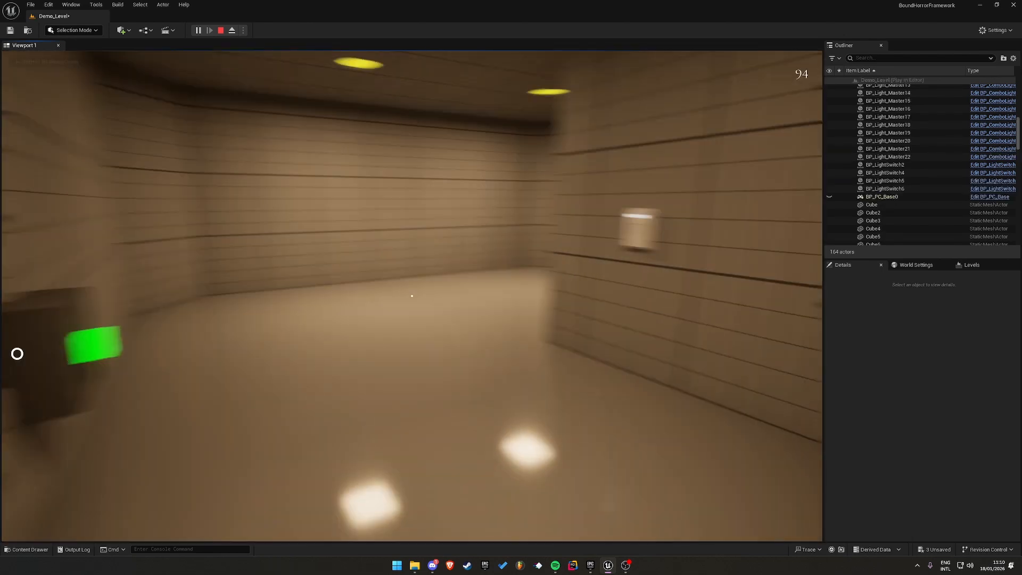
{"action": "key", "text": "w"}
{"action": "key", "text": "s"}
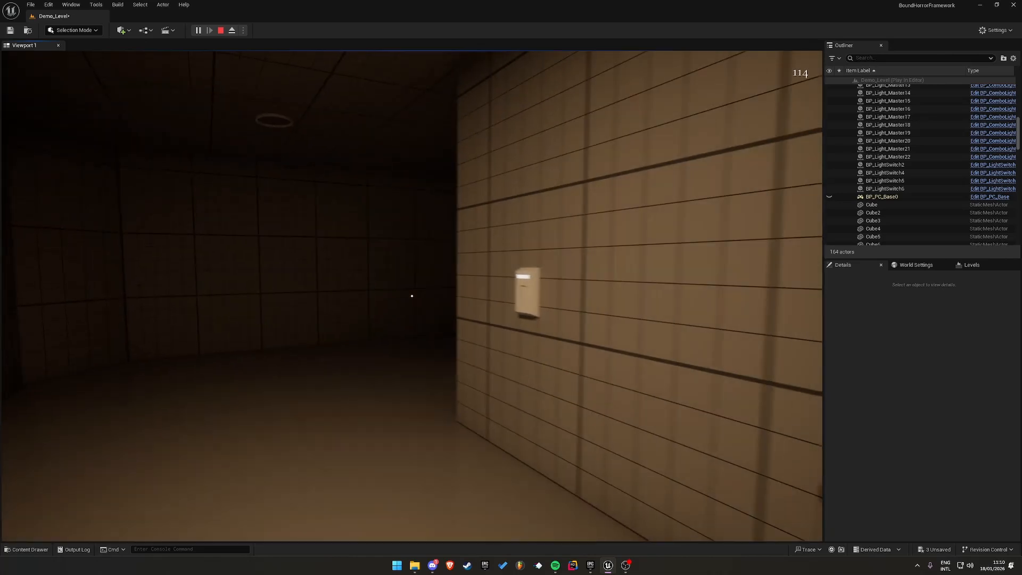
{"action": "key", "text": "w"}
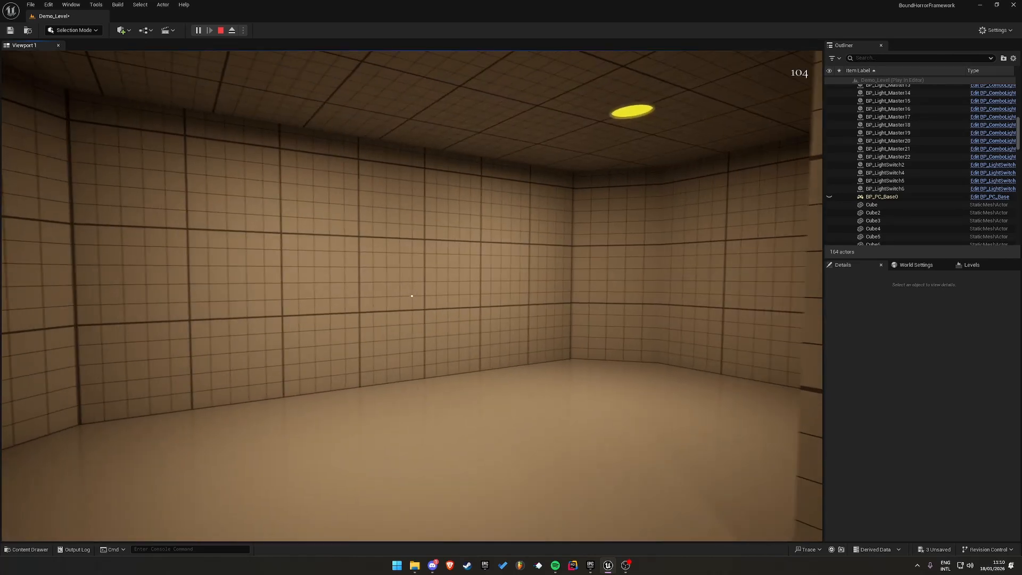
{"action": "key", "text": "Escape"}
Select the farther ceiling light and toggle its initial on/off state so the two lights start in opposite states
{"action": "key", "text": "s"}
{"action": "mouse_move", "coordinate": [538, 164]}
{"action": "right_mouse_down"}
{"action": "mouse_move", "coordinate": [527, 234]}
{"action": "mouse_move", "coordinate": [538, 165]}
{"action": "right_mouse_up"}
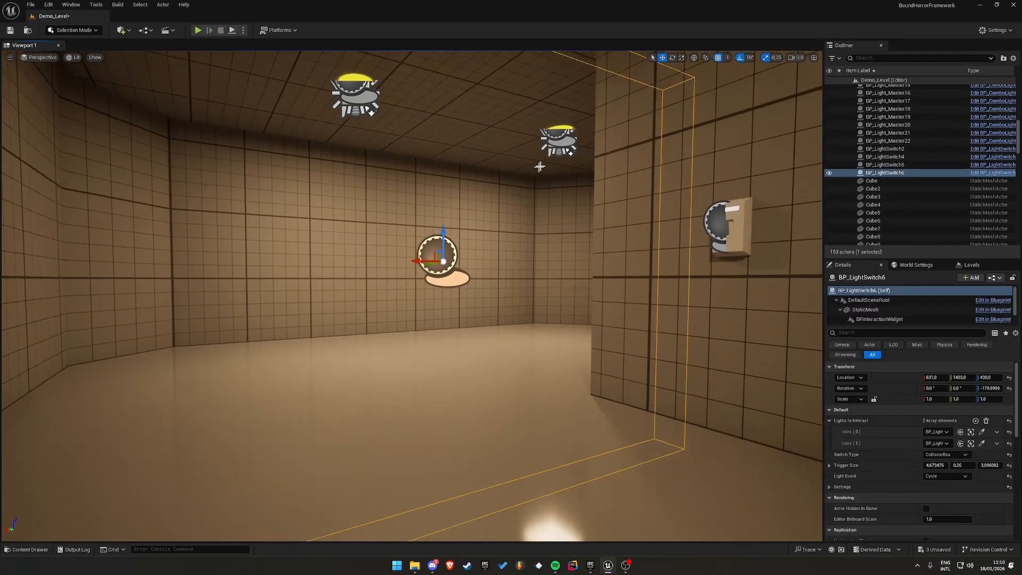
{"action": "left_click", "coordinate": [559, 145]}
{"action": "left_click", "coordinate": [926, 421]}
{"action": "key", "text": "s"}
{"action": "right_click_drag", "start_coordinate": [591, 267], "coordinate": [580, 229]}
Play the level again and cross the trigger repeatedly to test the two ceiling lights alternating
{"action": "left_click", "coordinate": [197, 30]}
{"action": "key", "text": "w"}
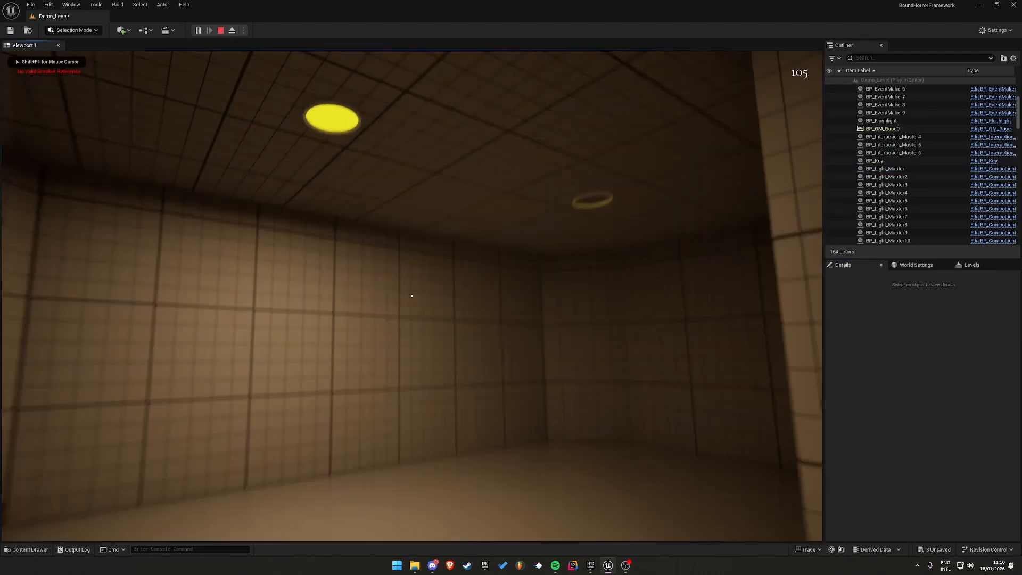
{"action": "key", "text": "s"}
{"action": "key", "text": "w"}
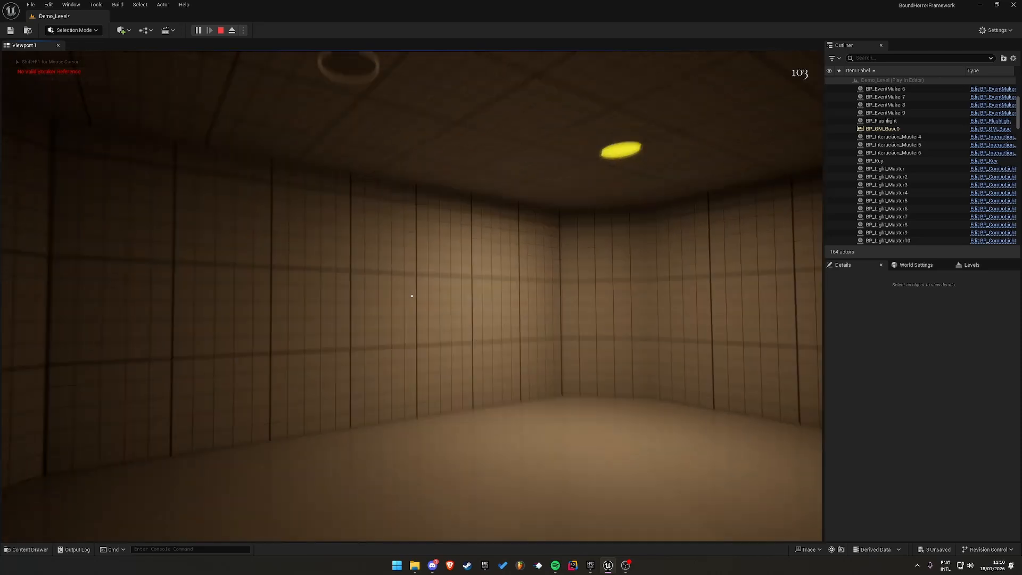
{"action": "key", "text": "s"}
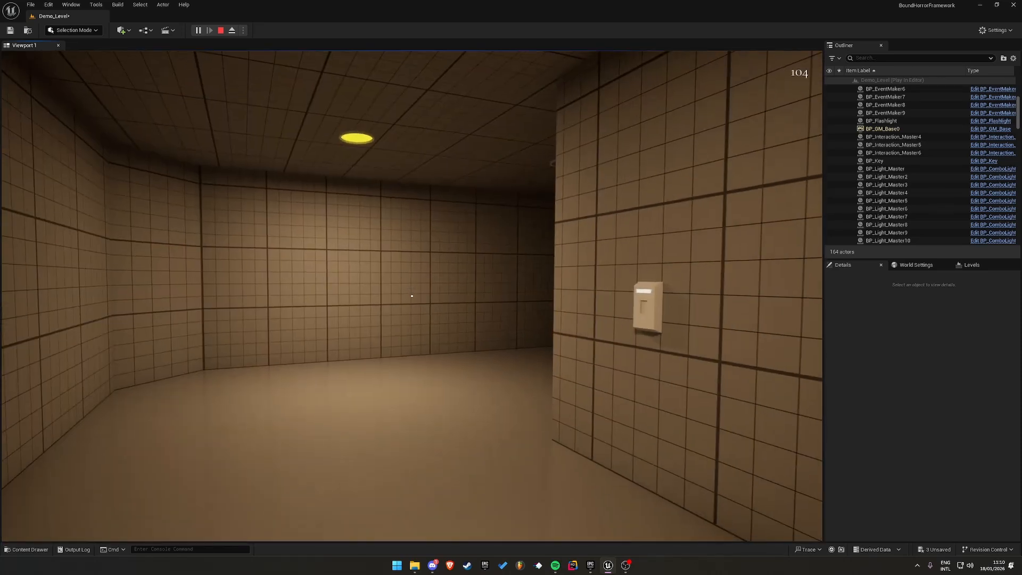
Walk through the collision trigger once more and end the play session
{"action": "key", "text": "w"}
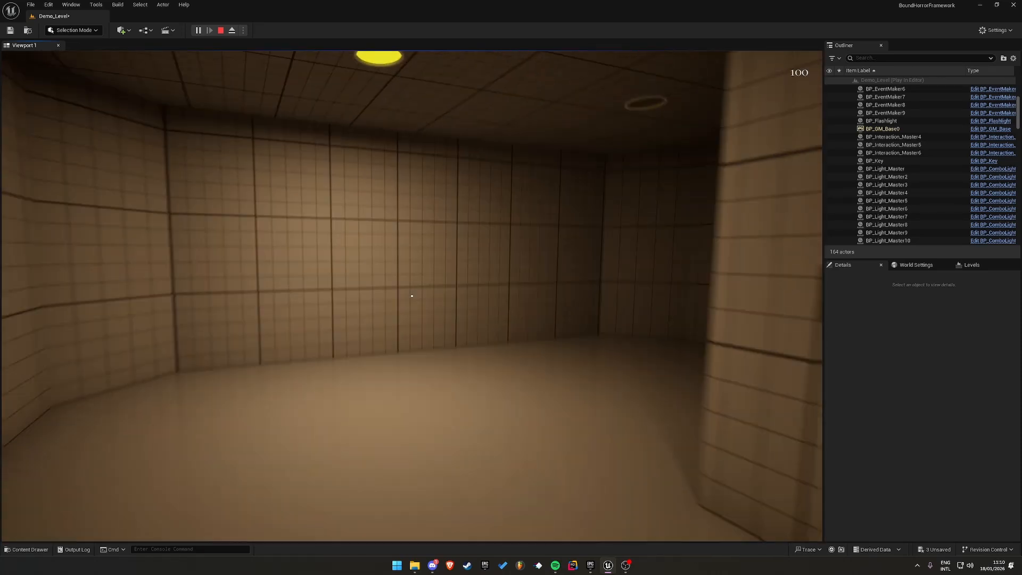
{"action": "key", "text": "Escape"}
{"action": "key", "text": "s"}
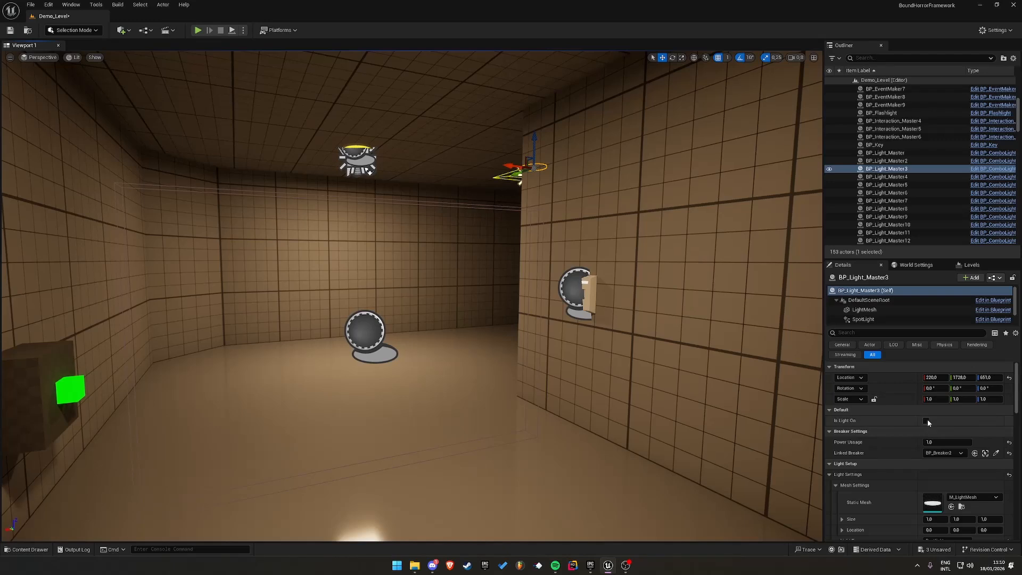
Set the Light Event of the collision trigger BP_LightSwitch6 to Flicker and play the level to test it on both ceiling lights
{"action": "left_click", "coordinate": [434, 318]}
{"action": "left_click", "coordinate": [948, 477]}
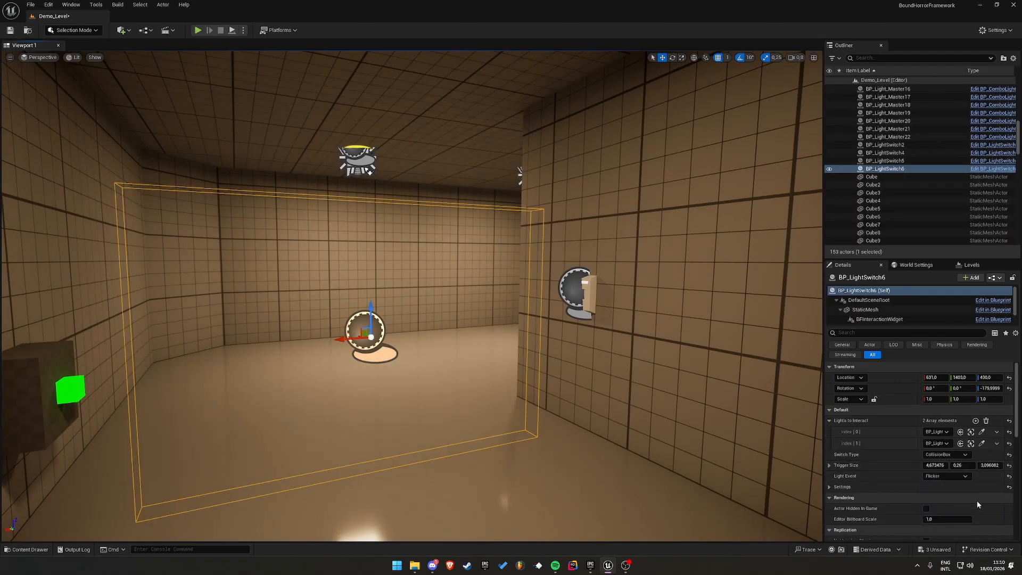
{"action": "left_click", "coordinate": [198, 30]}
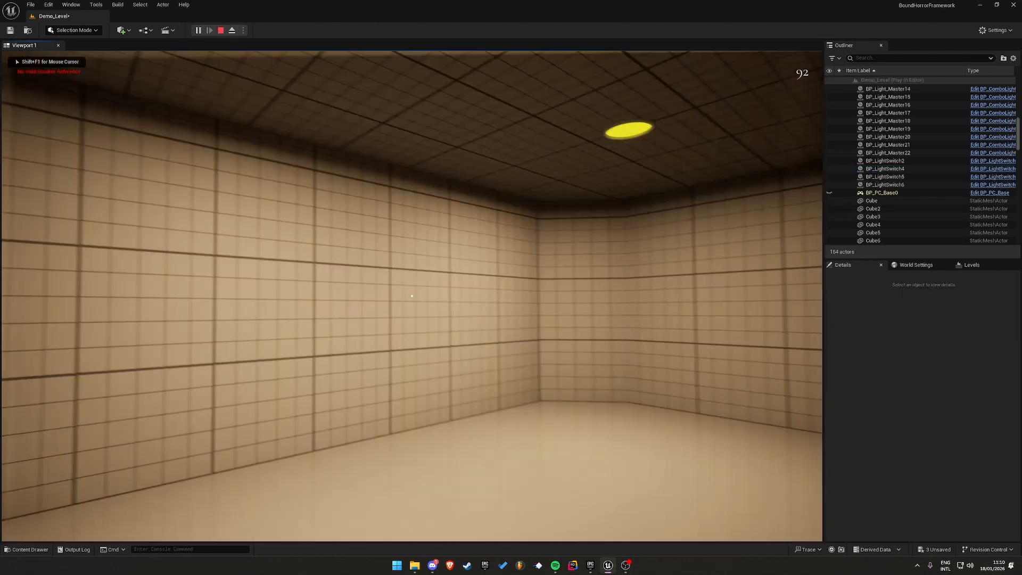
{"action": "key", "text": "s"}
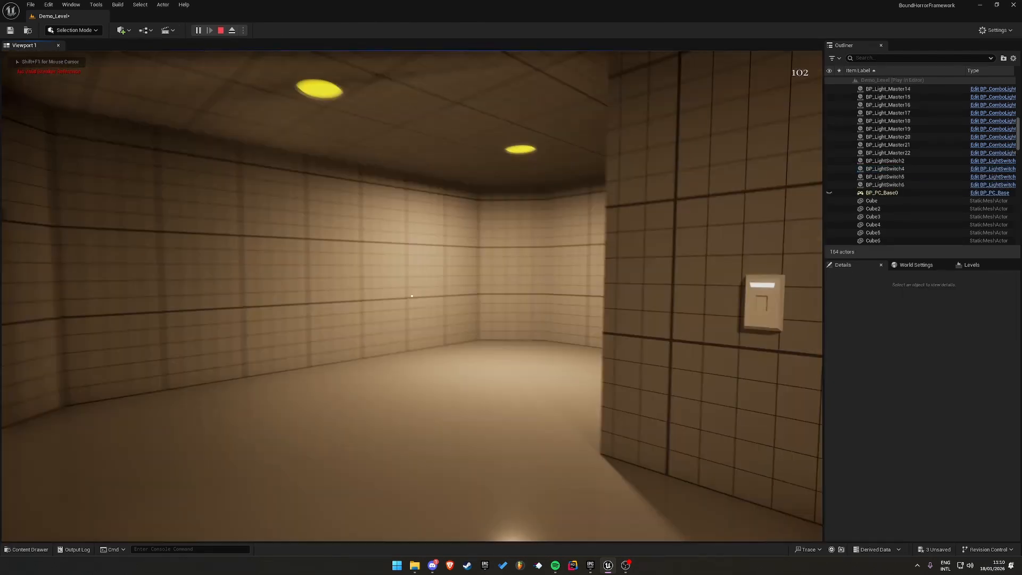
{"action": "key", "text": "w"}
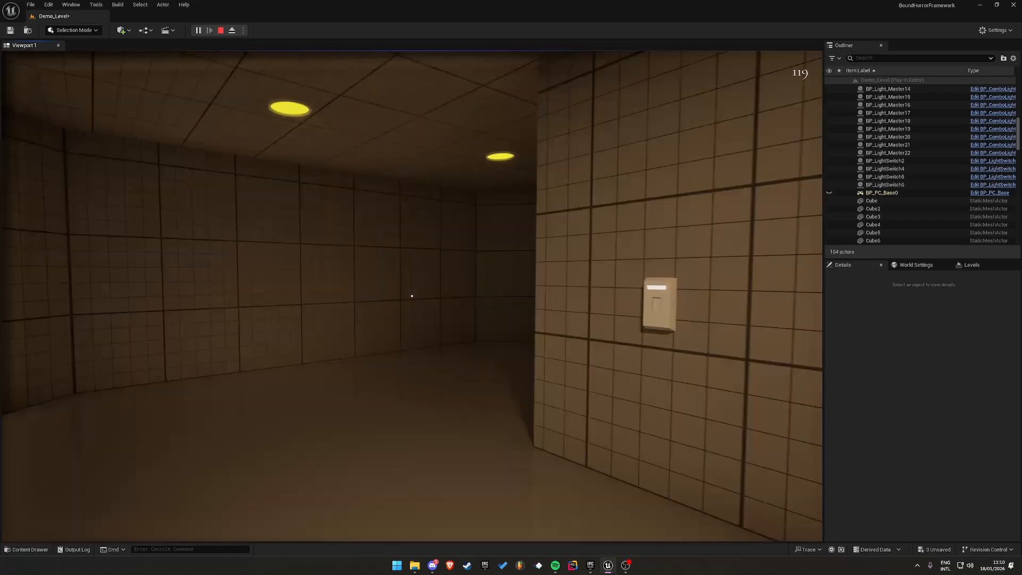
{"action": "key", "text": "s"}
{"action": "key", "text": "Escape"}
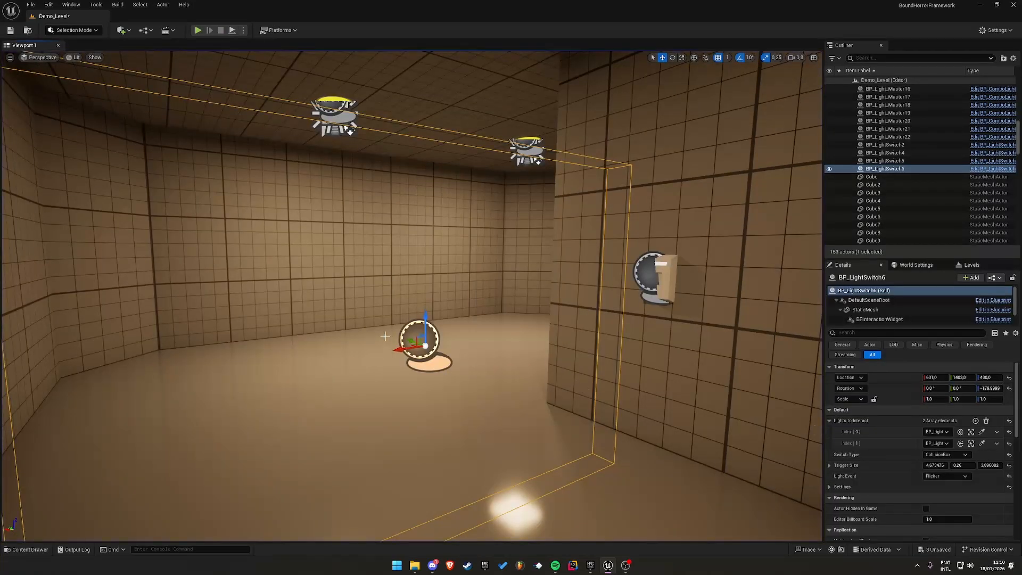
Duplicate the collision trigger farther into the room with its Light Event set to On, and play-test the two triggers together
{"action": "left_click_drag", "start_coordinate": [403, 338], "coordinate": [359, 317], "text": "alt"}
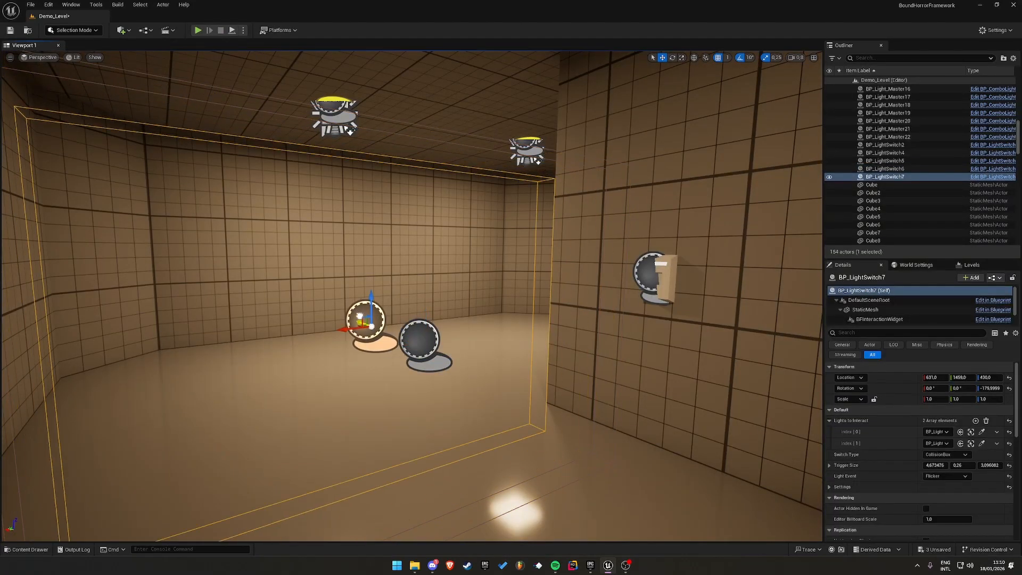
{"action": "left_click", "coordinate": [937, 476]}
{"action": "left_click", "coordinate": [937, 487]}
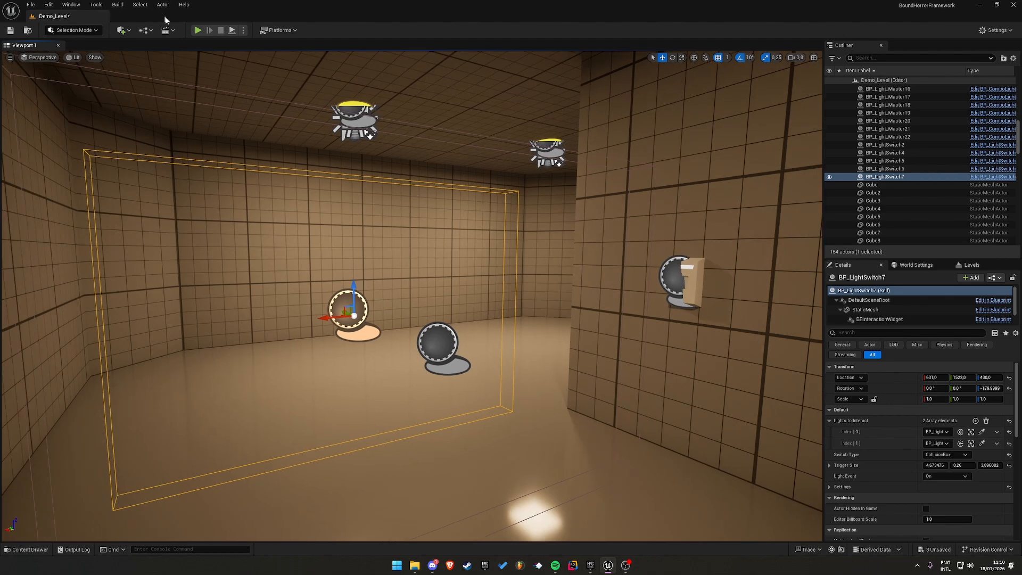
{"action": "left_click", "coordinate": [198, 30]}
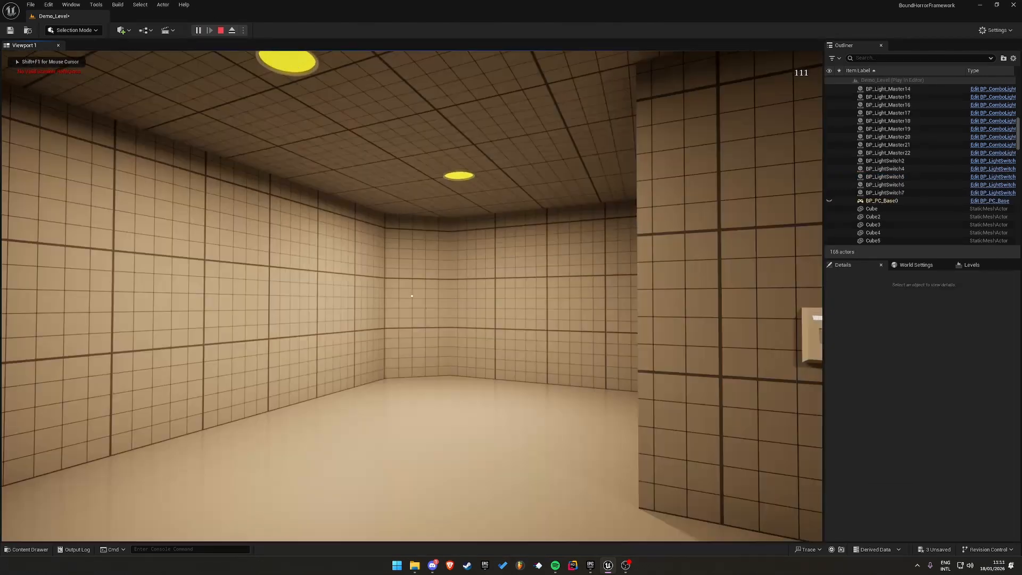
{"action": "key", "text": "Escape"}
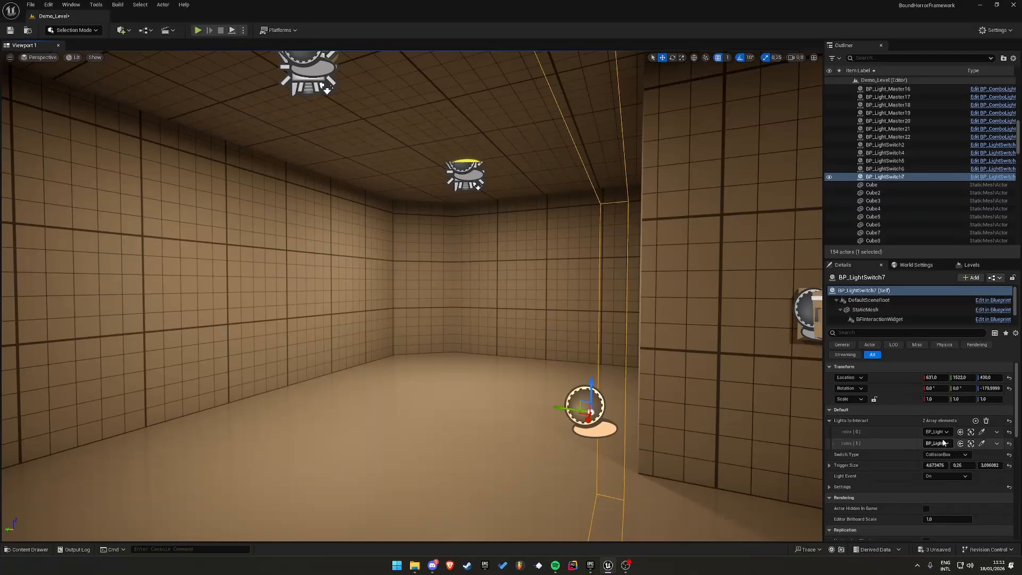
Set the duplicated trigger's Light Event to Off and play the level, walking through both triggers to test it
{"action": "left_click", "coordinate": [941, 478]}
{"action": "left_click", "coordinate": [943, 496]}
{"action": "right_click_drag", "start_coordinate": [533, 298], "coordinate": [660, 293]}
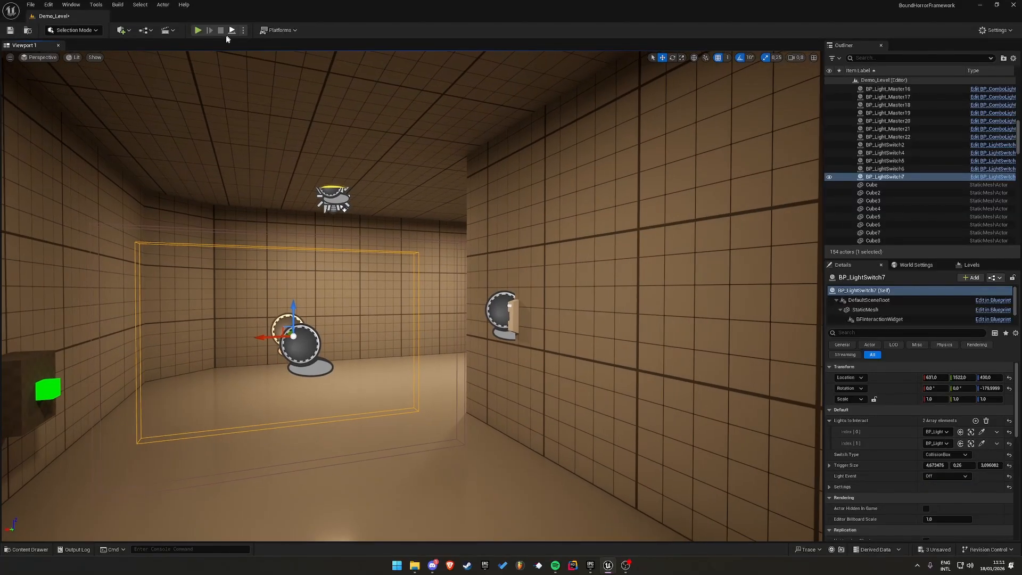
{"action": "left_click", "coordinate": [198, 30]}
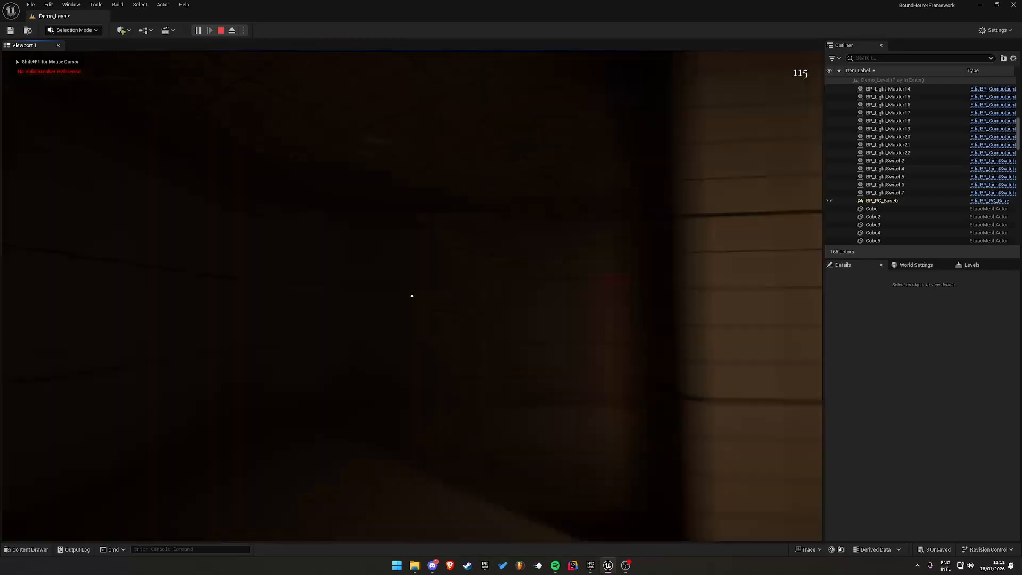
{"action": "key", "text": "s"}
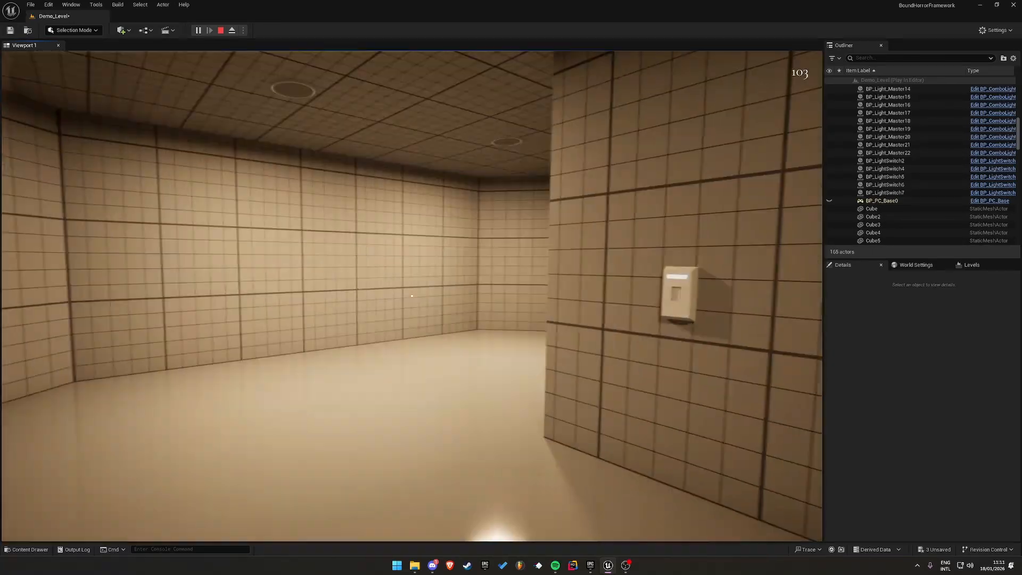
{"action": "key", "text": "Escape"}
Delete the duplicated collision trigger BP_LightSwitch7 from the level
{"action": "right_click_drag", "start_coordinate": [383, 248], "coordinate": [387, 218]}
{"action": "key", "text": "Delete"}
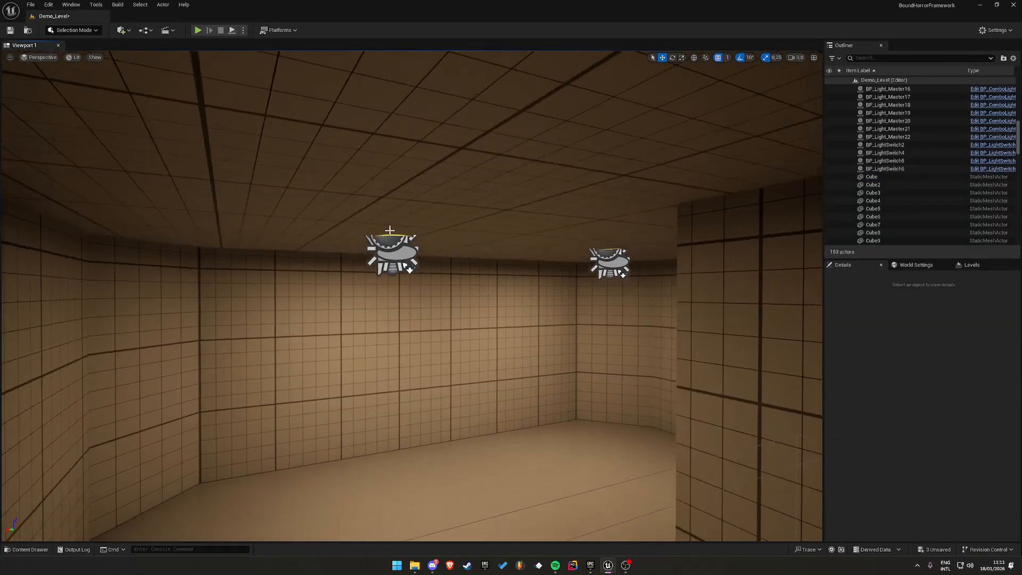
Select the nearer ceiling light, BP_Light_Master22, and toggle its Is Light On option off and back on
{"action": "left_click", "coordinate": [392, 254]}
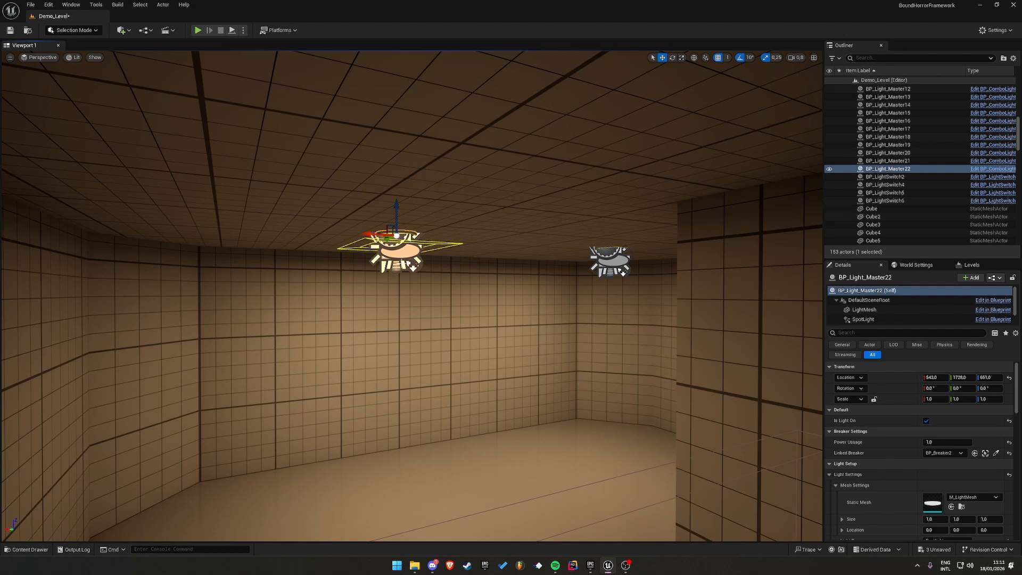
{"action": "right_click_drag", "start_coordinate": [526, 264], "coordinate": [549, 275]}
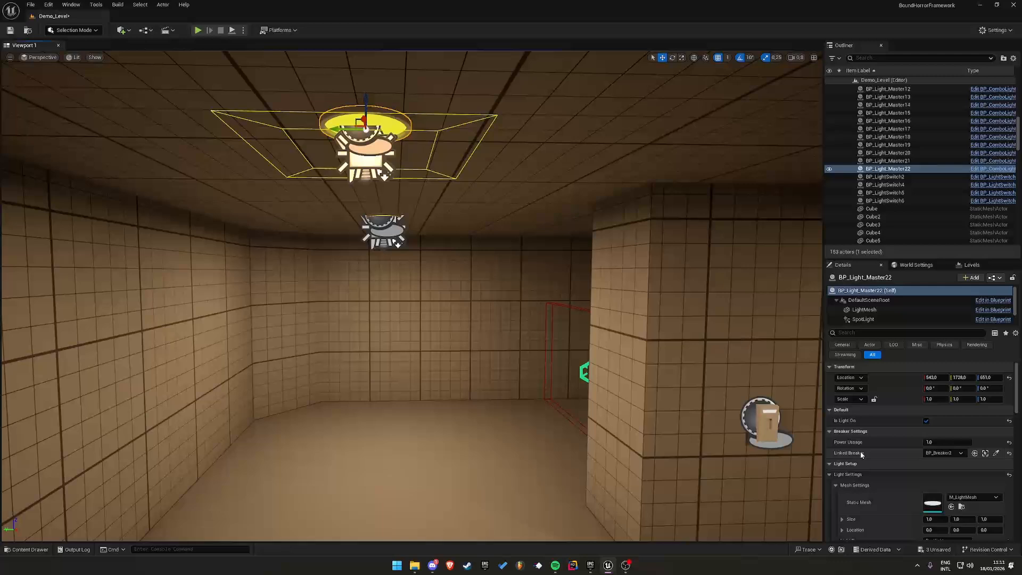
{"action": "left_click", "coordinate": [928, 414]}
{"action": "left_click", "coordinate": [925, 414]}
{"action": "left_click", "coordinate": [926, 421]}
{"action": "left_click", "coordinate": [926, 421]}
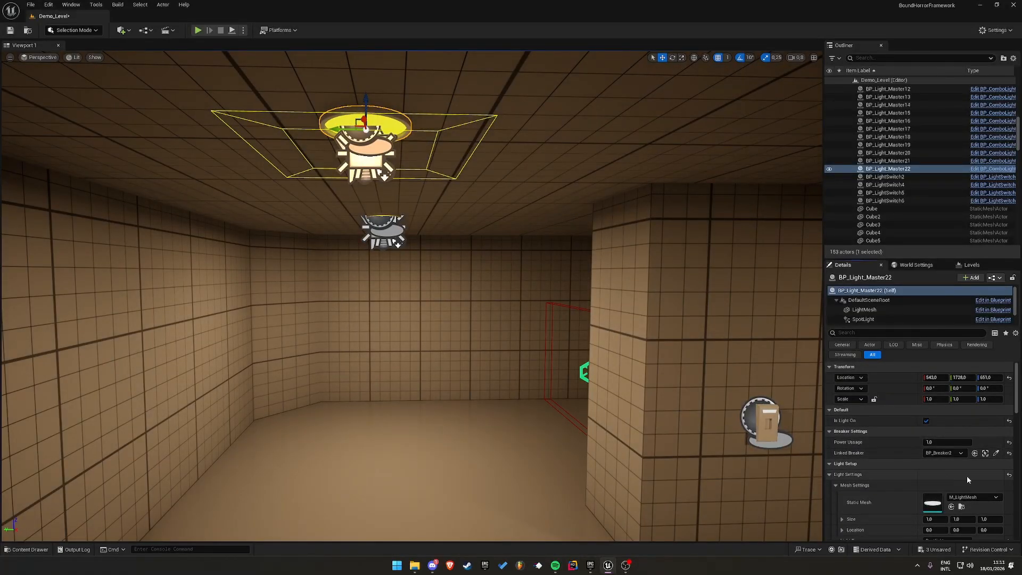
Set the Light Type of BP_Light_Master22 to Pointlight in its light settings
{"action": "scroll", "coordinate": [966, 476], "scroll_direction": "down", "scroll_amount": 4}
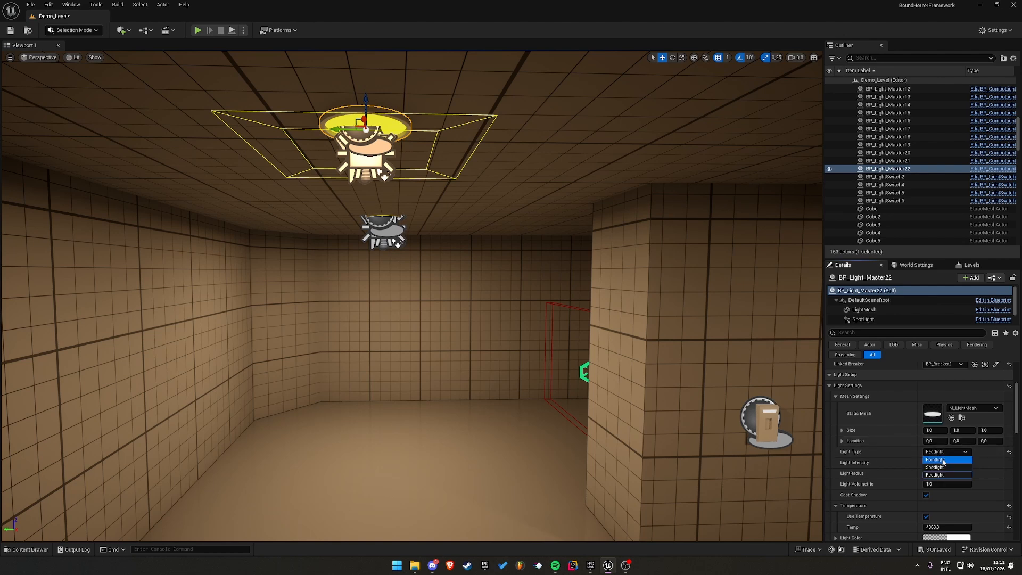
{"action": "left_click", "coordinate": [943, 461]}
{"action": "left_click", "coordinate": [940, 452]}
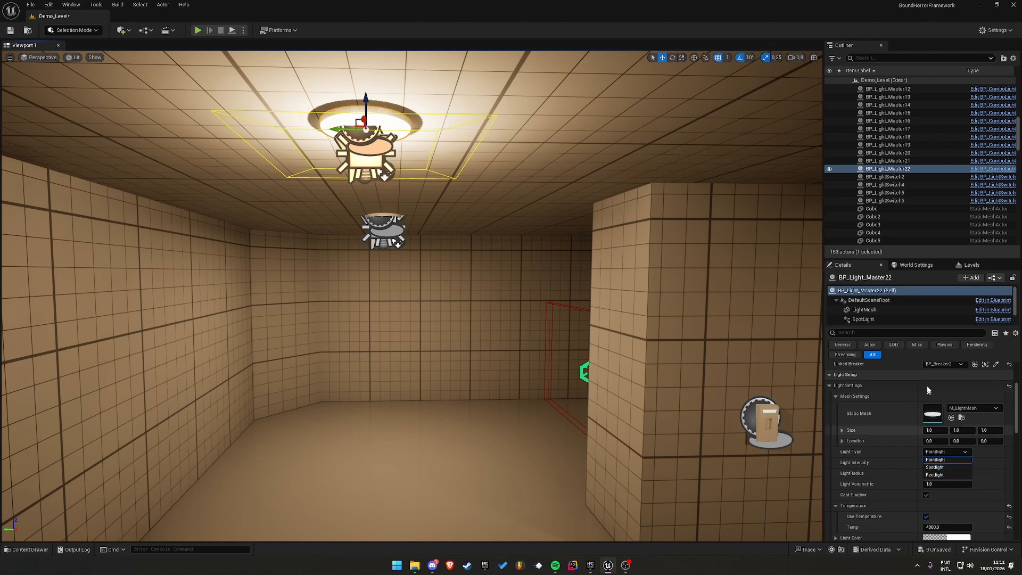
{"action": "scroll", "coordinate": [869, 321], "scroll_direction": "down", "scroll_amount": 2}
Try lowering the PointLight component well below the ceiling, undo the move, and reselect the whole light actor
{"action": "left_click", "coordinate": [870, 311]}
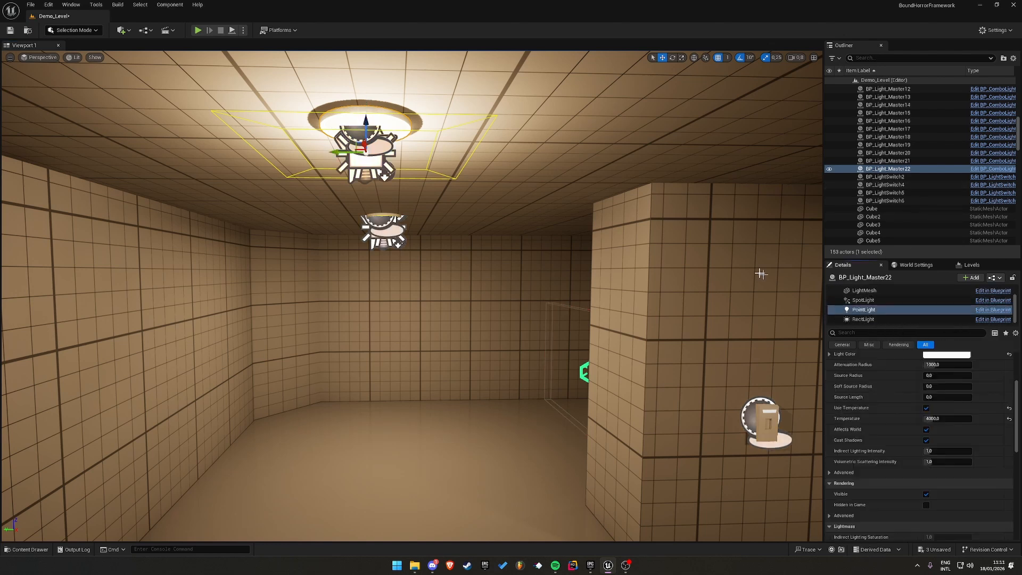
{"action": "left_click_drag", "start_coordinate": [367, 127], "coordinate": [370, 319]}
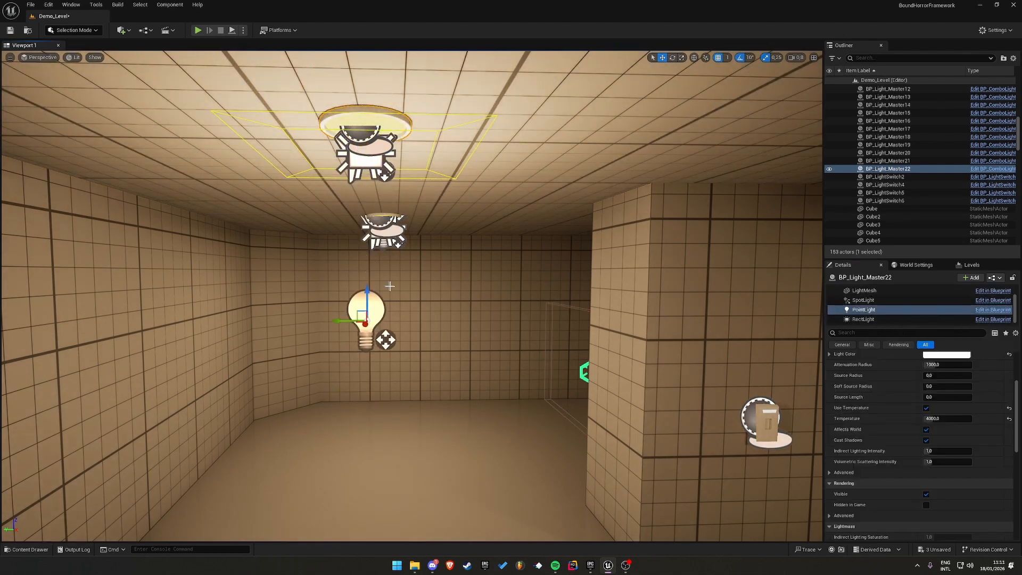
{"action": "key", "text": "ctrl+z"}
{"action": "scroll", "coordinate": [936, 380], "scroll_direction": "up", "scroll_amount": 3}
{"action": "scroll", "coordinate": [873, 302], "scroll_direction": "up", "scroll_amount": 2}
{"action": "left_click", "coordinate": [905, 291]}
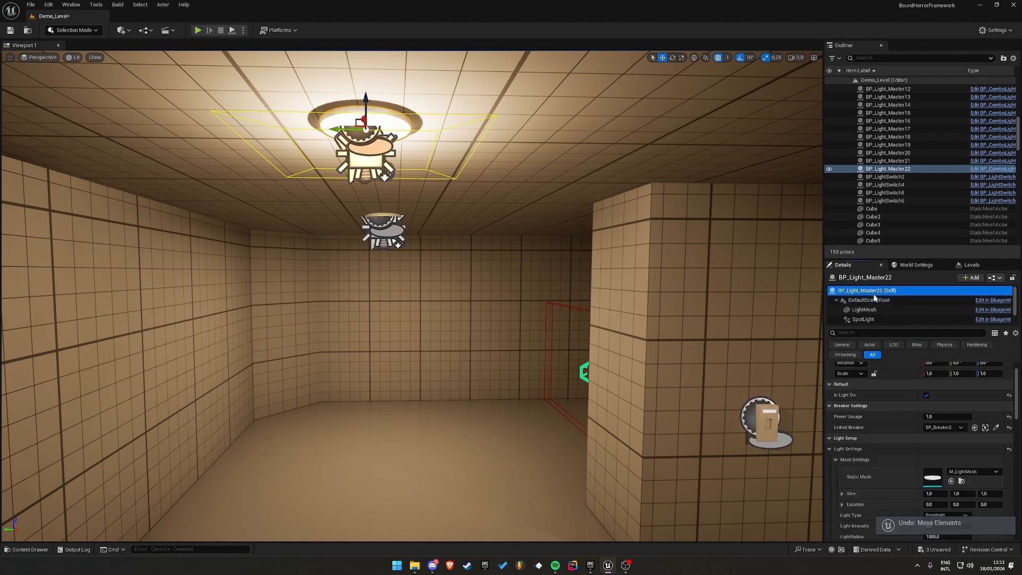
Change the ceiling light's Light Type to Spotlight
{"action": "scroll", "coordinate": [940, 476], "scroll_direction": "down", "scroll_amount": 2}
{"action": "scroll", "coordinate": [940, 480], "scroll_direction": "down", "scroll_amount": 1}
{"action": "left_click", "coordinate": [947, 413]}
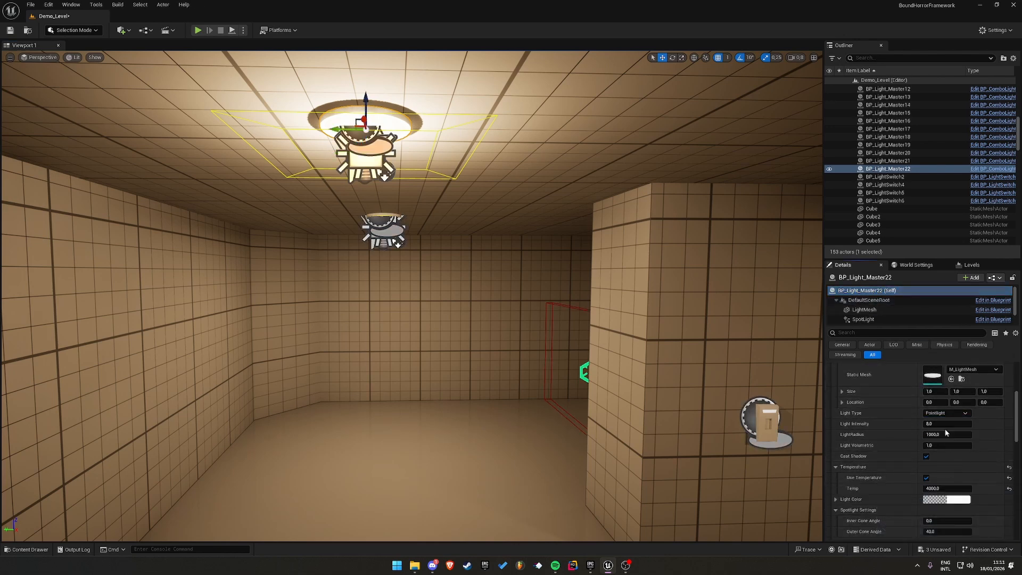
{"action": "left_click", "coordinate": [947, 433]}
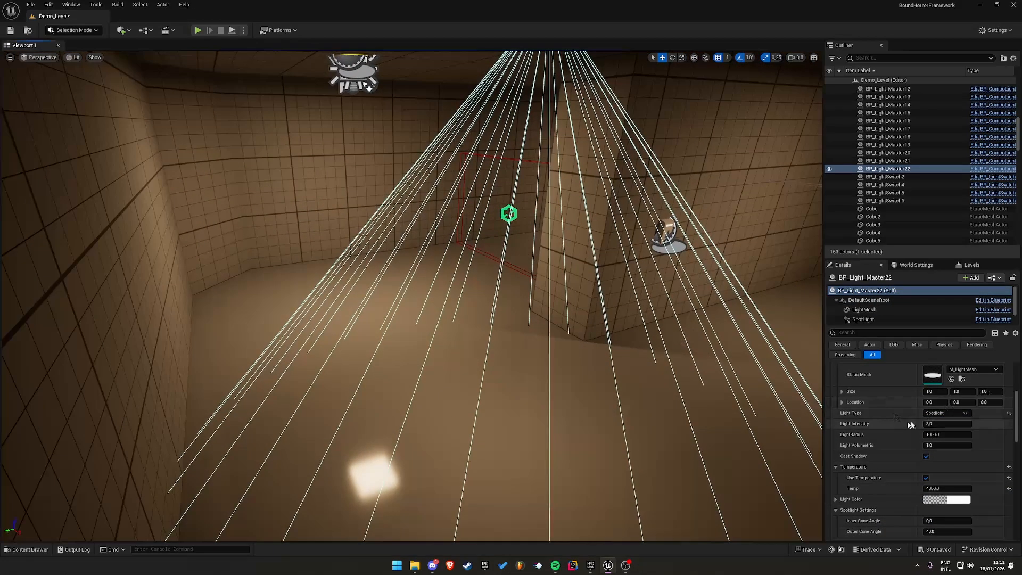
Set the spotlight's Outer Cone Angle to about 43.3 and undo the trial change of its Inner Cone Angle
{"action": "scroll", "coordinate": [874, 394], "scroll_direction": "down", "scroll_amount": 2}
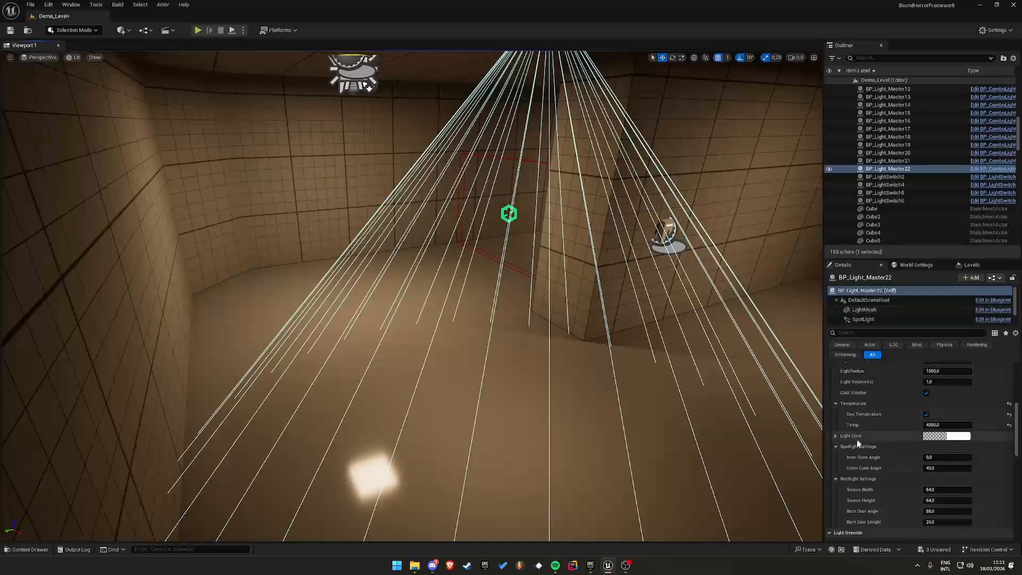
{"action": "left_click_drag", "start_coordinate": [947, 468], "coordinate": [967, 457]}
{"action": "key", "text": "ctrl+z"}
Set the light's Light Type to Rectlight and collapse the Spotlight Settings and Rectlight Settings groups
{"action": "scroll", "coordinate": [903, 433], "scroll_direction": "up", "scroll_amount": 1}
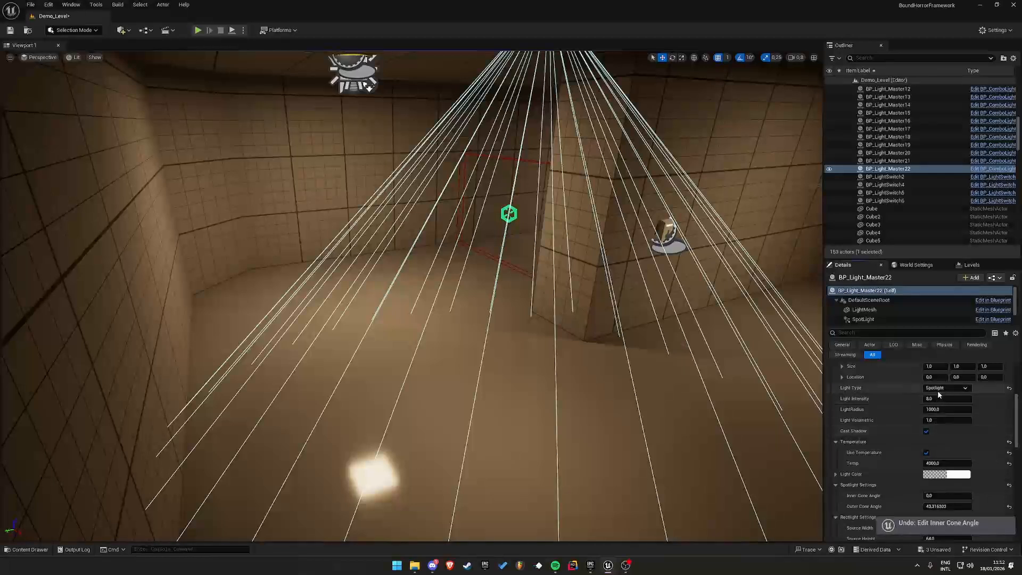
{"action": "left_click", "coordinate": [941, 411]}
{"action": "scroll", "coordinate": [843, 428], "scroll_direction": "down", "scroll_amount": 2}
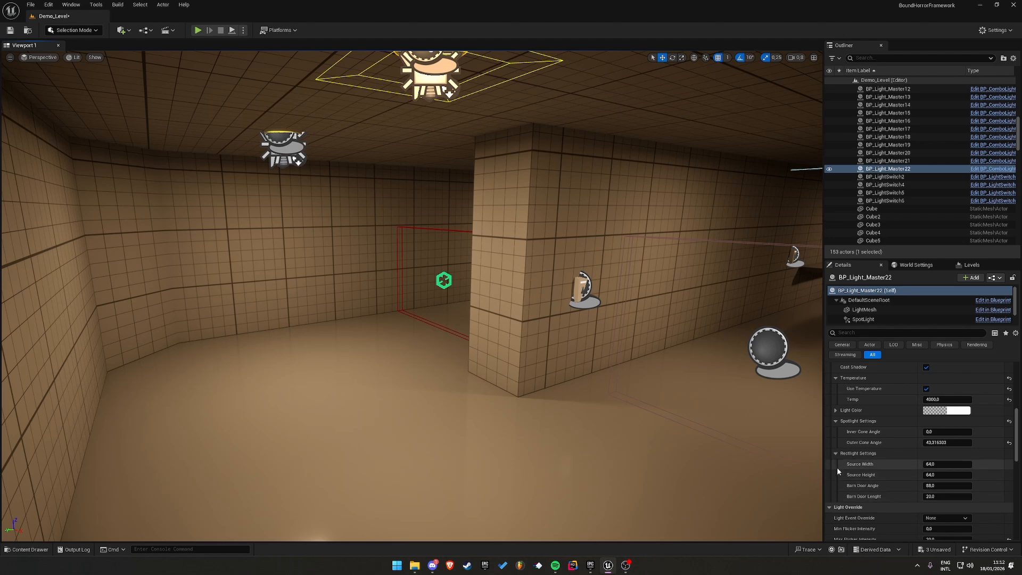
{"action": "left_click", "coordinate": [835, 421]}
{"action": "left_click", "coordinate": [835, 431]}
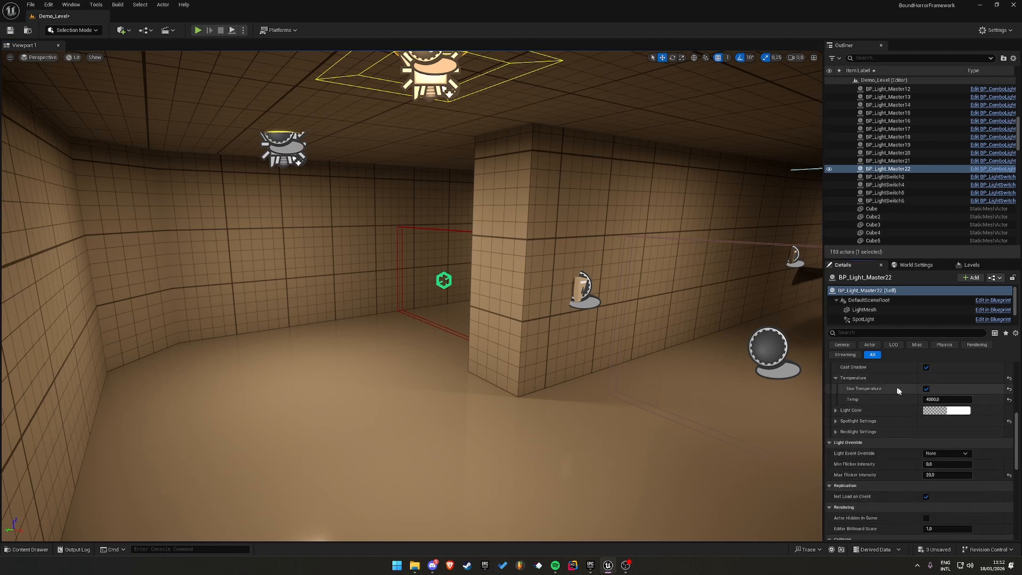
Try a Temp value of about 7212, undo it, and turn off Use Temperature for the ceiling light
{"action": "left_click", "coordinate": [927, 389]}
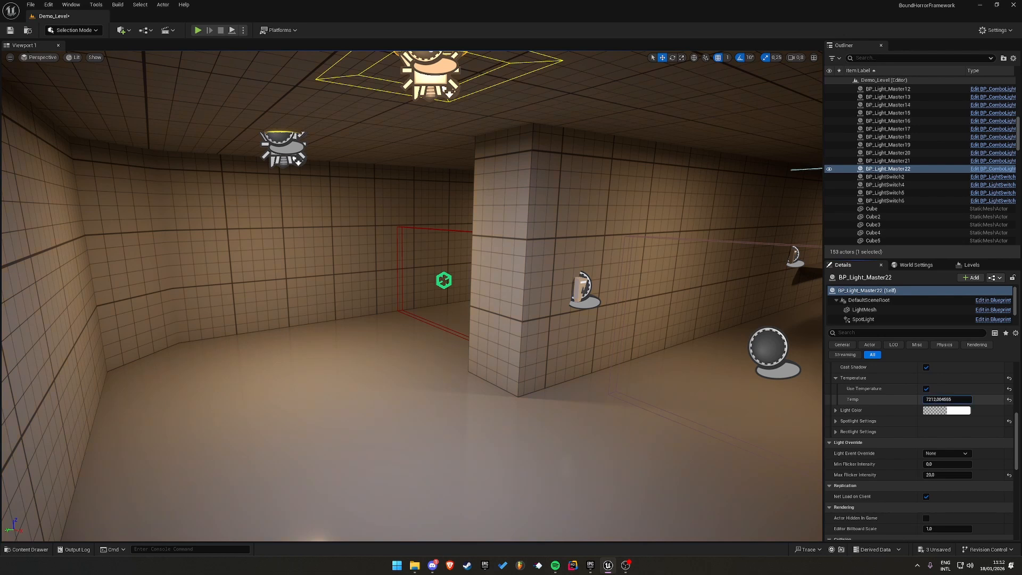
{"action": "key", "text": "ctrl+z"}
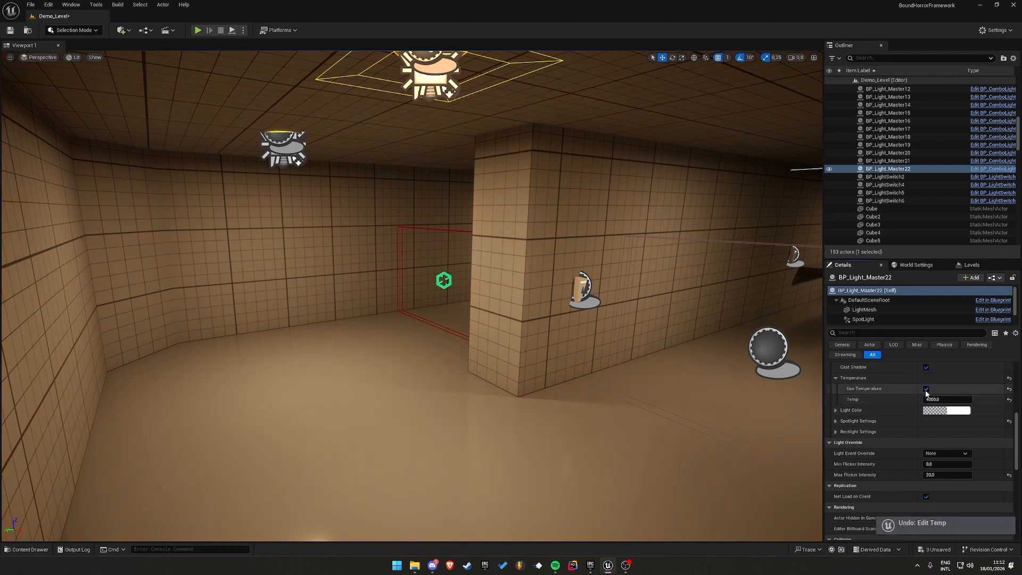
{"action": "left_click", "coordinate": [926, 389]}
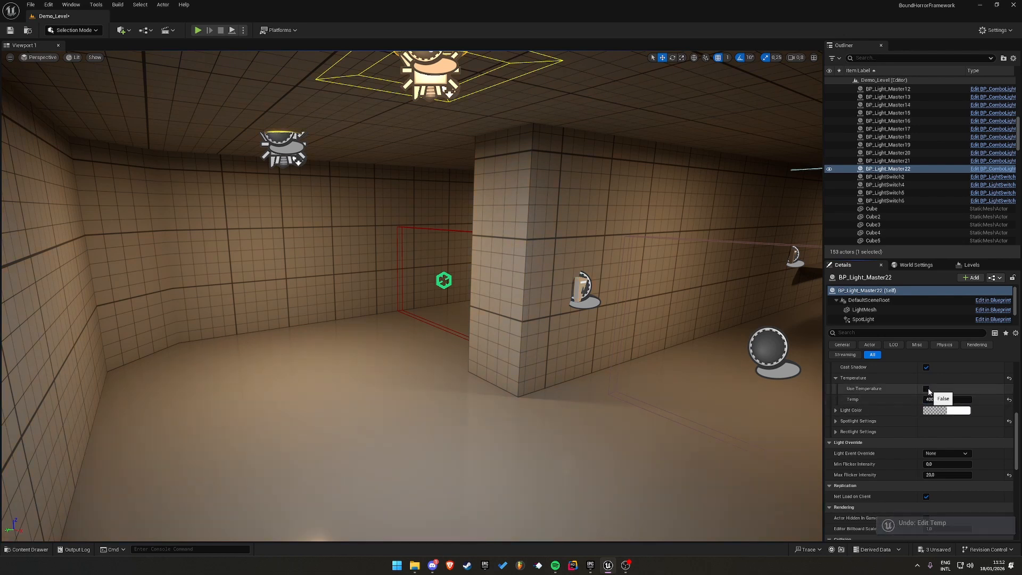
Open the ceiling light's Light Color for editing, try a different tint, and cancel the change
{"action": "left_click", "coordinate": [958, 411]}
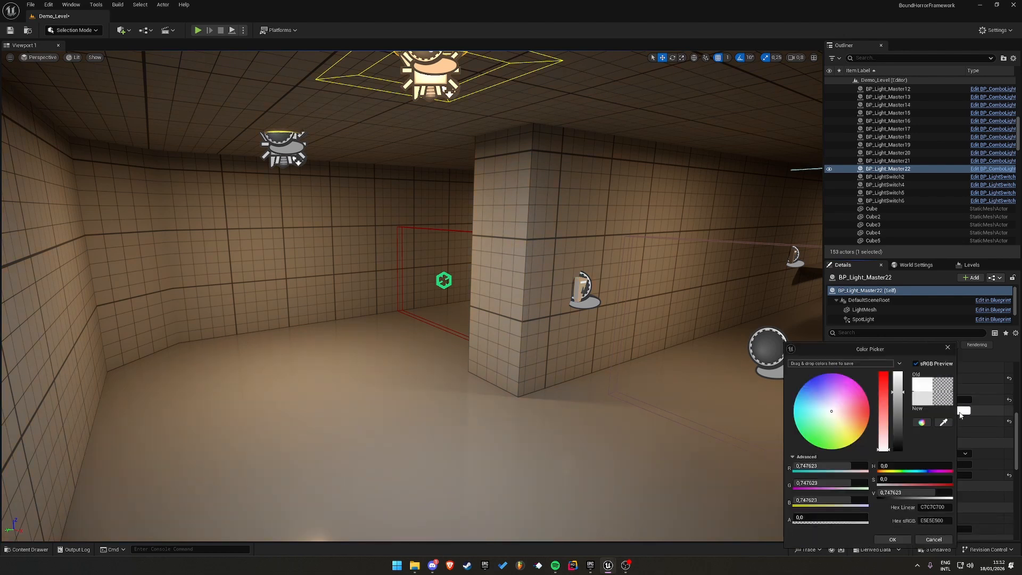
{"action": "left_click", "coordinate": [934, 539]}
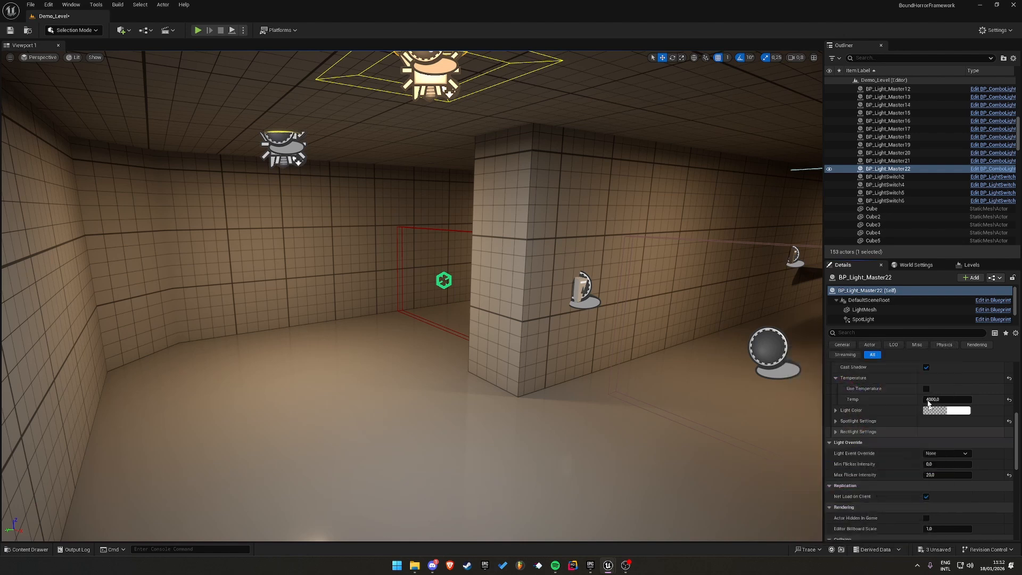
{"action": "left_click", "coordinate": [969, 410]}
{"action": "mouse_move", "coordinate": [841, 407]}
{"action": "left_mouse_down"}
{"action": "mouse_move", "coordinate": [843, 386]}
{"action": "mouse_move", "coordinate": [867, 396]}
{"action": "mouse_move", "coordinate": [846, 412]}
{"action": "left_mouse_up"}
{"action": "left_click", "coordinate": [945, 539]}
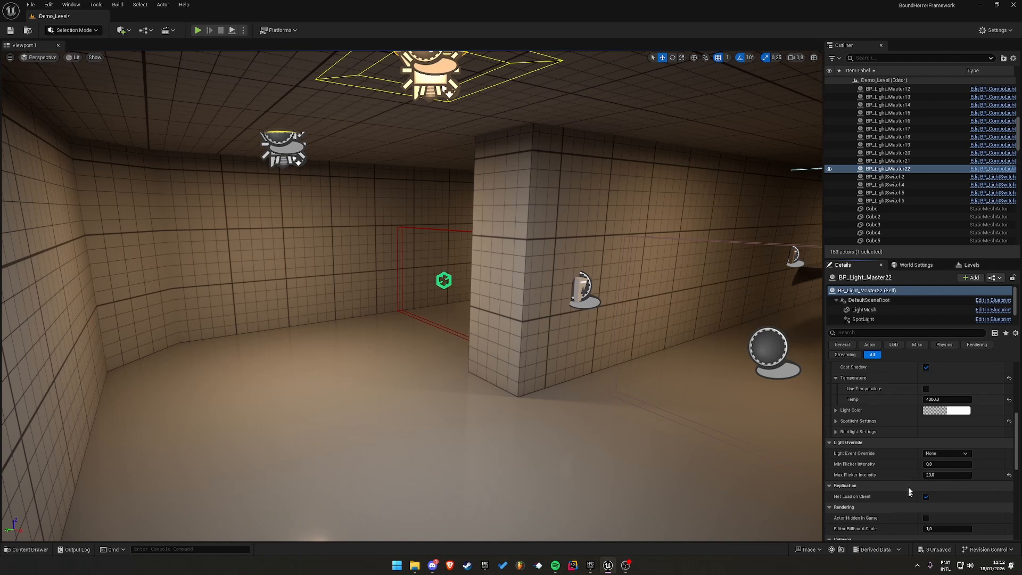
Turn on Use Temperature for the ceiling light, and toggle its Is Light On setting off and on again
{"action": "left_click", "coordinate": [927, 389]}
{"action": "scroll", "coordinate": [902, 432], "scroll_direction": "up", "scroll_amount": 5}
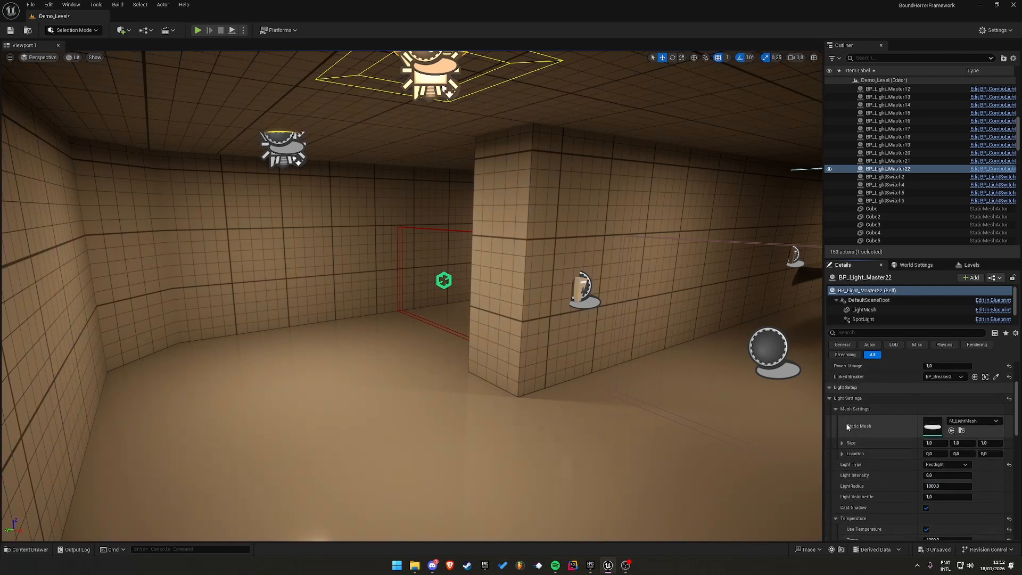
{"action": "mouse_move", "coordinate": [531, 301]}
{"action": "right_mouse_down"}
{"action": "mouse_move", "coordinate": [506, 260]}
{"action": "mouse_move", "coordinate": [487, 266]}
{"action": "mouse_move", "coordinate": [531, 301]}
{"action": "right_mouse_up"}
{"action": "key", "text": "w"}
{"action": "key", "text": "s"}
{"action": "scroll", "coordinate": [953, 459], "scroll_direction": "up", "scroll_amount": 3}
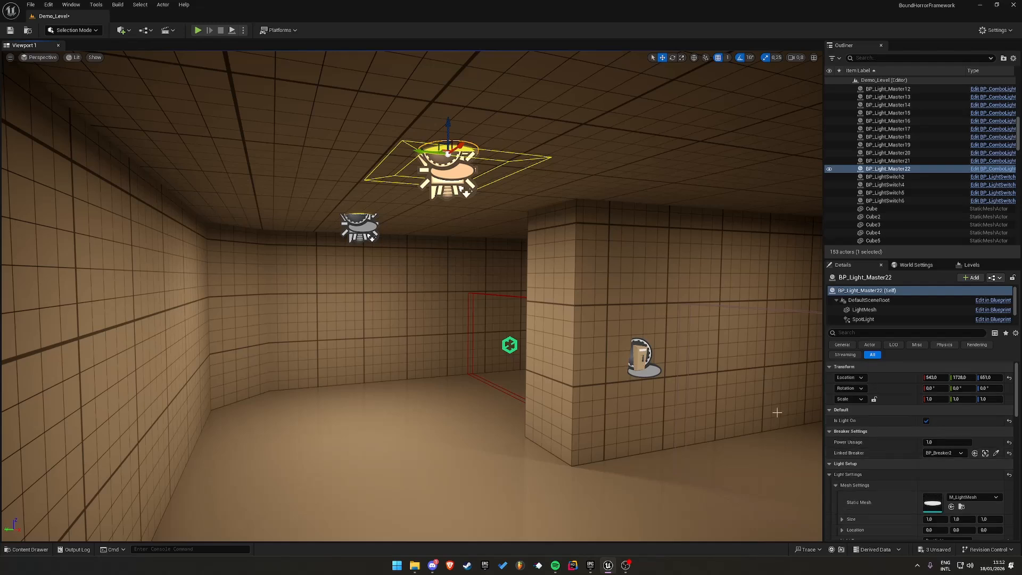
{"action": "left_click", "coordinate": [927, 421]}
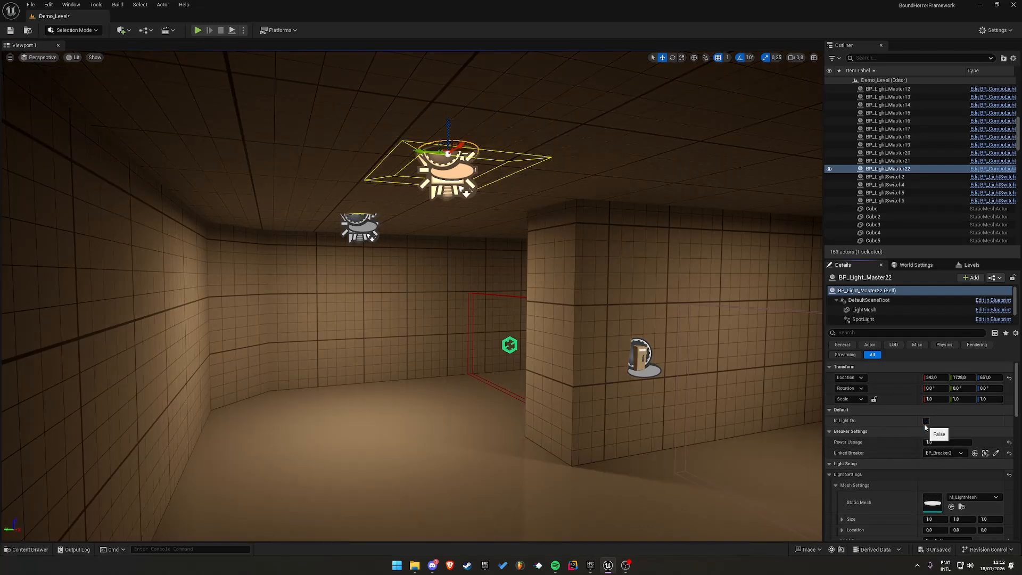
{"action": "left_click", "coordinate": [927, 421]}
Switch the viewport to game view and check the ceiling light's mesh with Is Light On disabled and re-enabled
{"action": "key", "text": "w"}
{"action": "right_click_drag", "start_coordinate": [601, 320], "coordinate": [575, 234]}
{"action": "key", "text": "s"}
{"action": "key", "text": "w"}
{"action": "key", "text": "d"}
{"action": "left_click", "coordinate": [927, 421]}
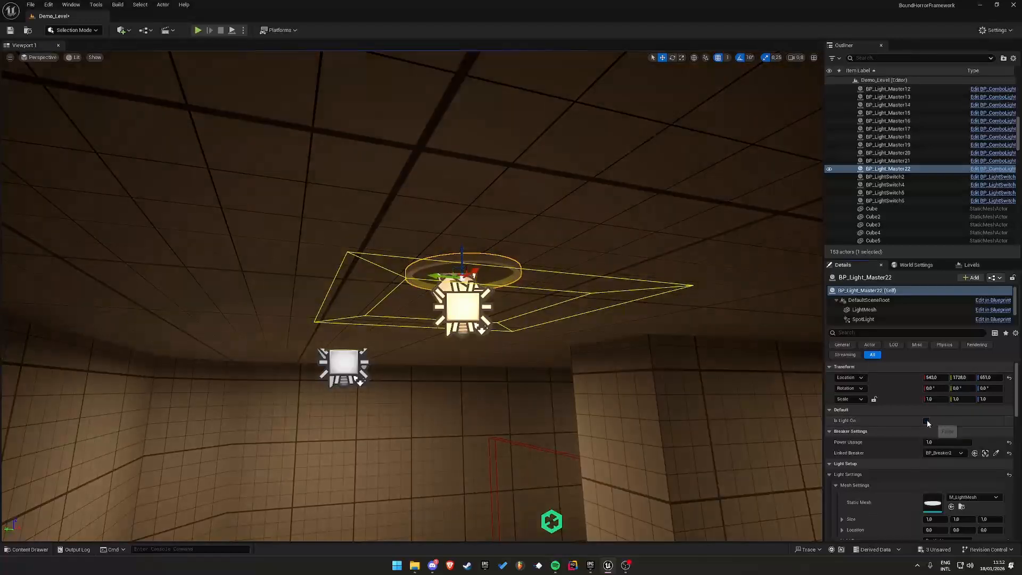
{"action": "key", "text": "a"}
{"action": "key", "text": "g"}
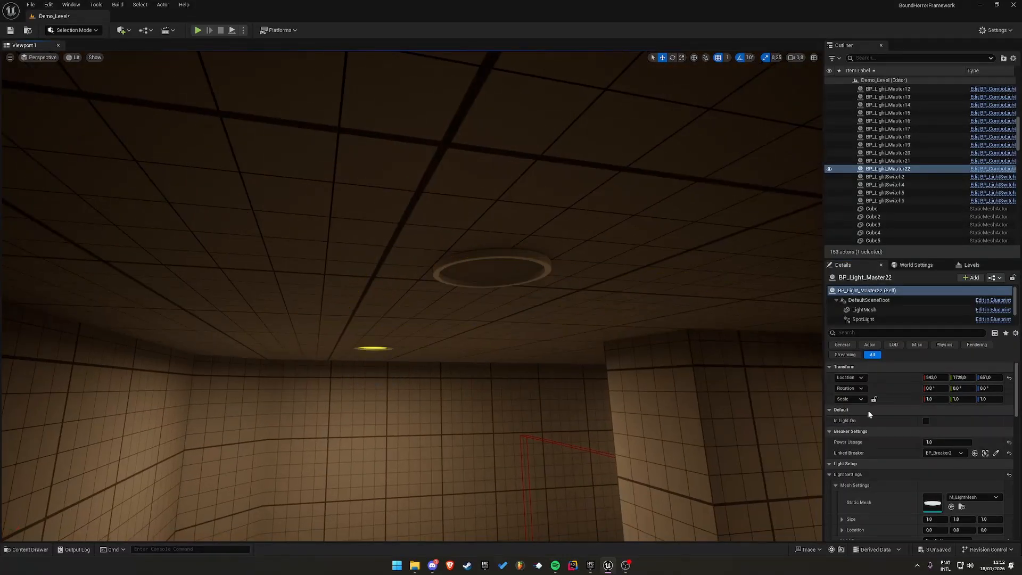
{"action": "left_click", "coordinate": [925, 421]}
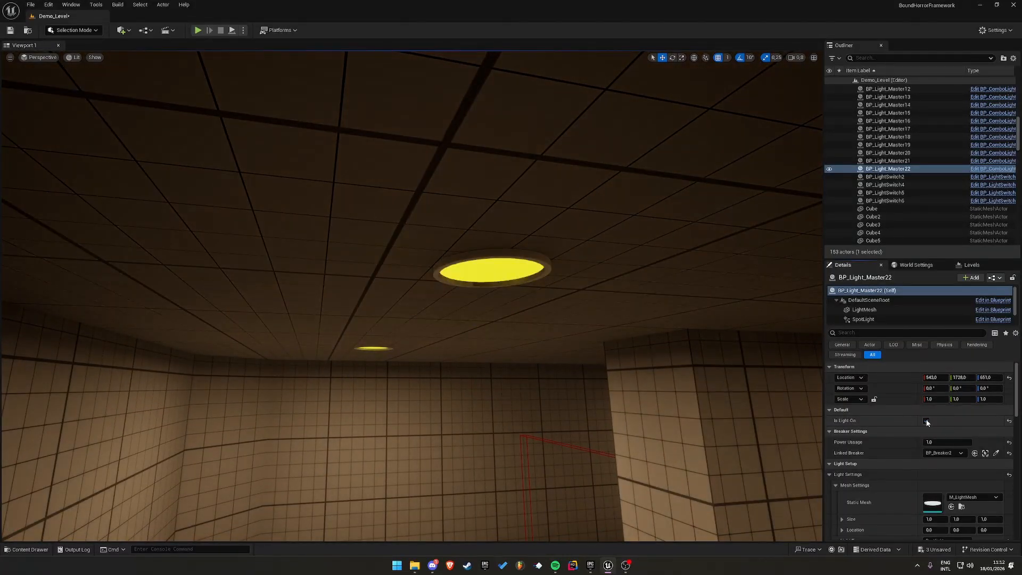
Open the BP_ComboLight blueprint from the Lights folder and show its ChangeMaterialEmmisive function
{"action": "right_click_drag", "start_coordinate": [497, 413], "coordinate": [497, 487]}
{"action": "key", "text": "s"}
{"action": "key", "text": "ctrl+space"}
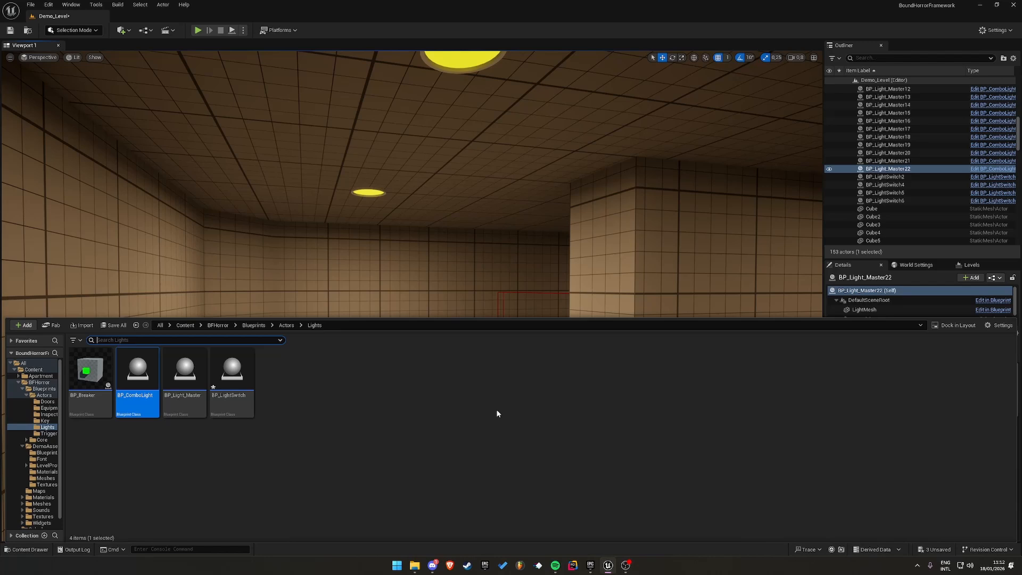
{"action": "double_click", "coordinate": [137, 376]}
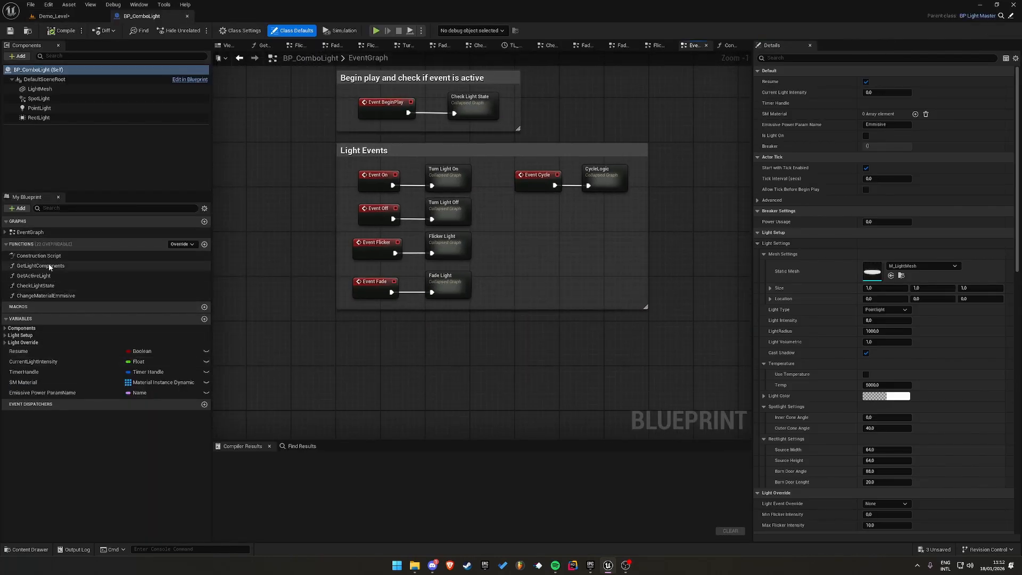
{"action": "double_click", "coordinate": [58, 297]}
{"action": "scroll", "coordinate": [450, 313], "scroll_direction": "up", "scroll_amount": 5}
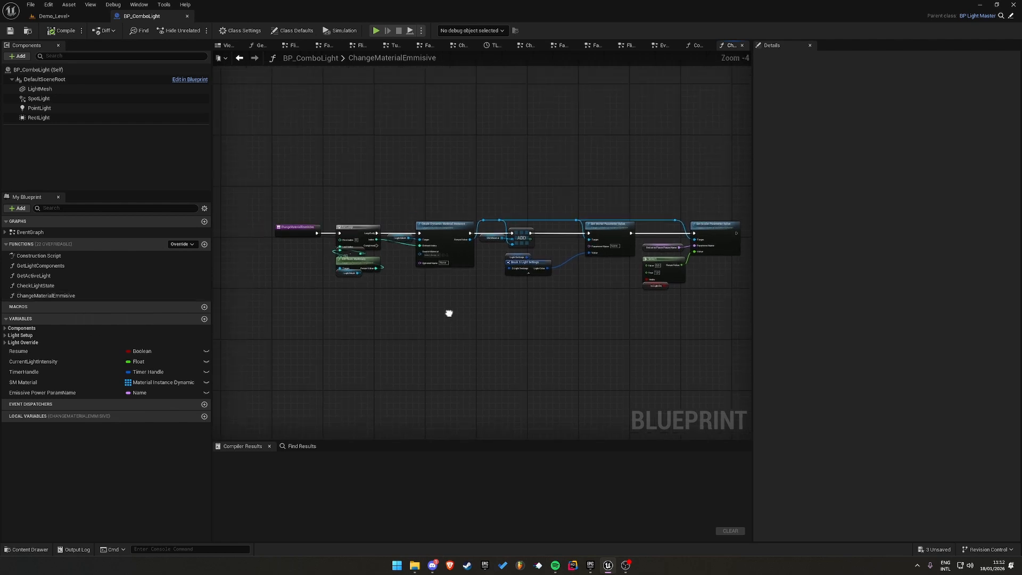
Examine the Emissive Power Param Name variable feeding the Set Scalar Parameter Value node
{"action": "right_click", "coordinate": [446, 352]}
{"action": "left_click_drag", "start_coordinate": [449, 223], "coordinate": [534, 247]}
{"action": "scroll", "coordinate": [527, 298], "scroll_direction": "down", "scroll_amount": 2}
{"action": "left_click", "coordinate": [452, 365]}
{"action": "scroll", "coordinate": [438, 374], "scroll_direction": "up", "scroll_amount": 2}
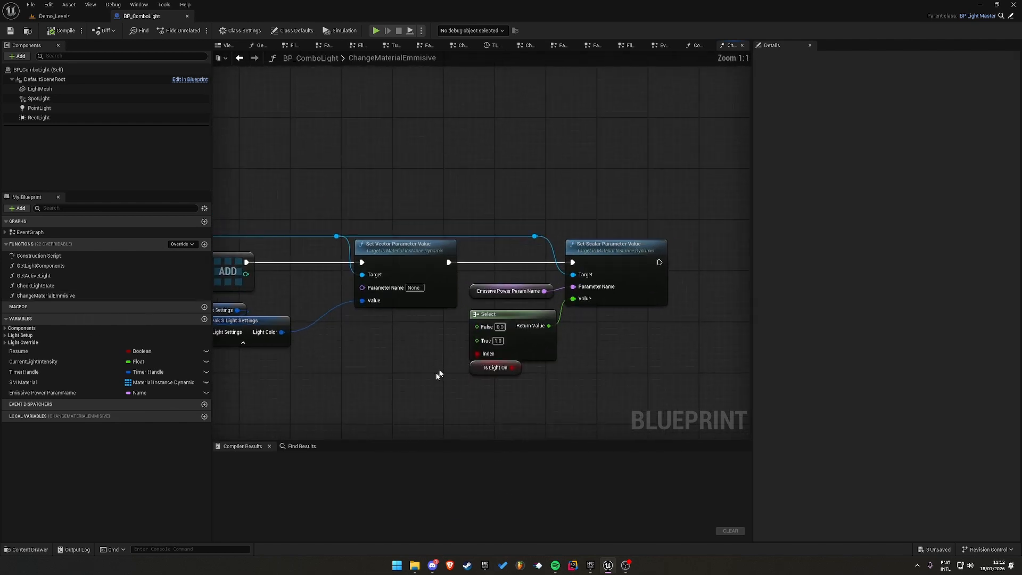
{"action": "left_click_drag", "start_coordinate": [472, 279], "coordinate": [552, 305]}
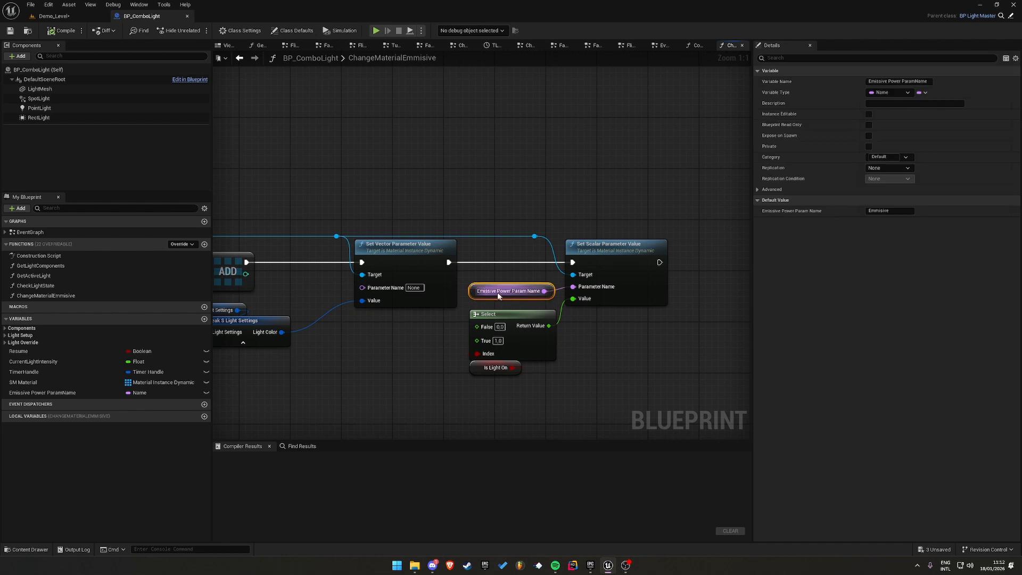
From the ceiling light in Demo_Level, open its M_LightMesh static mesh and that mesh's M_Light_Inst material instance
{"action": "left_click", "coordinate": [52, 16]}
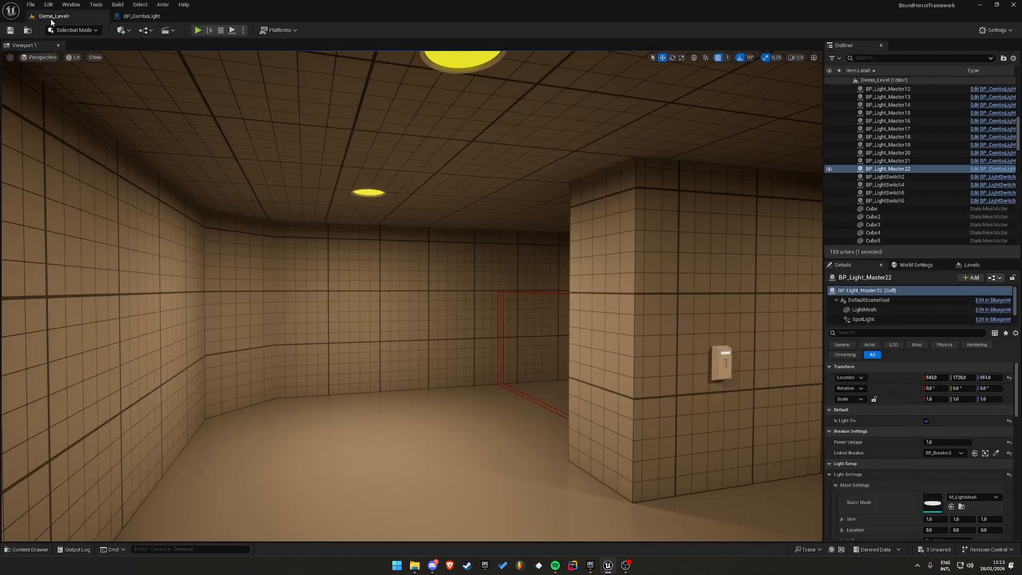
{"action": "left_click", "coordinate": [961, 509]}
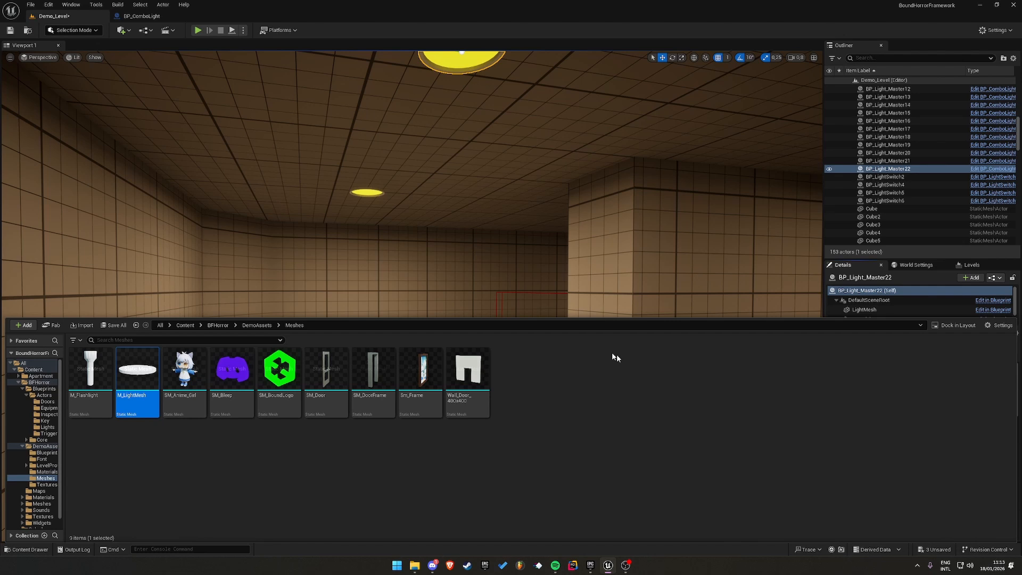
{"action": "double_click", "coordinate": [137, 393]}
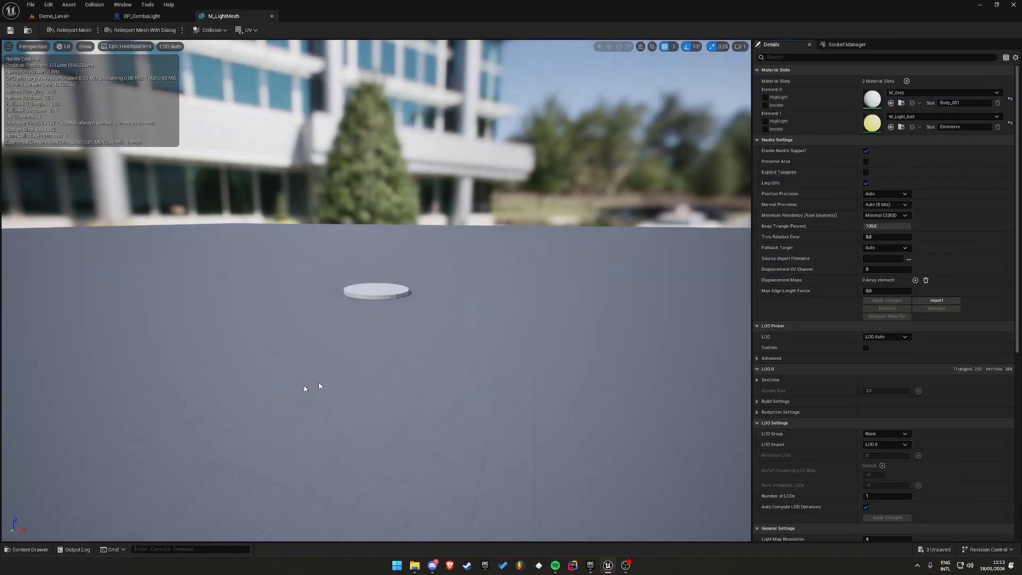
{"action": "left_click", "coordinate": [901, 126]}
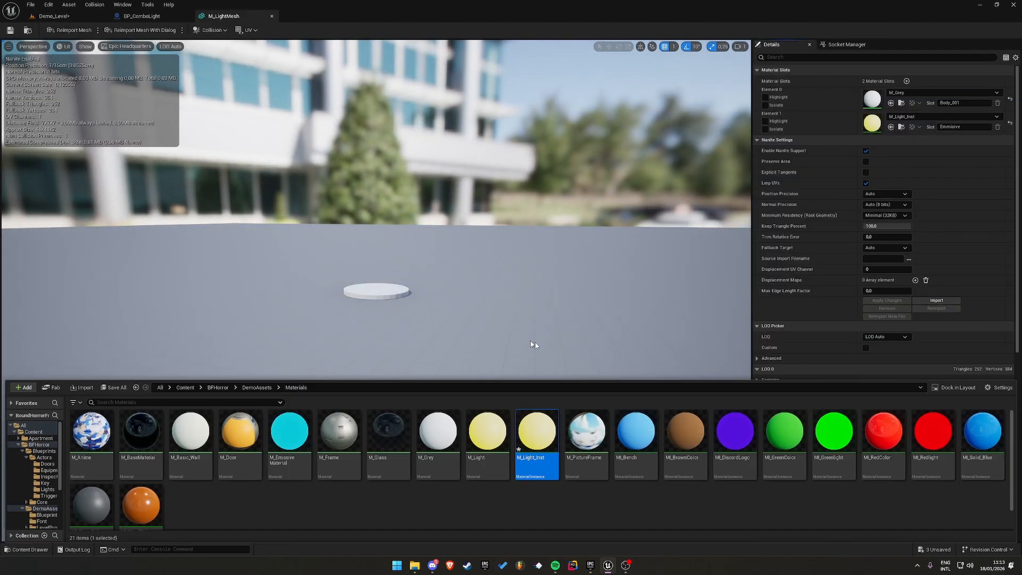
{"action": "double_click", "coordinate": [537, 432]}
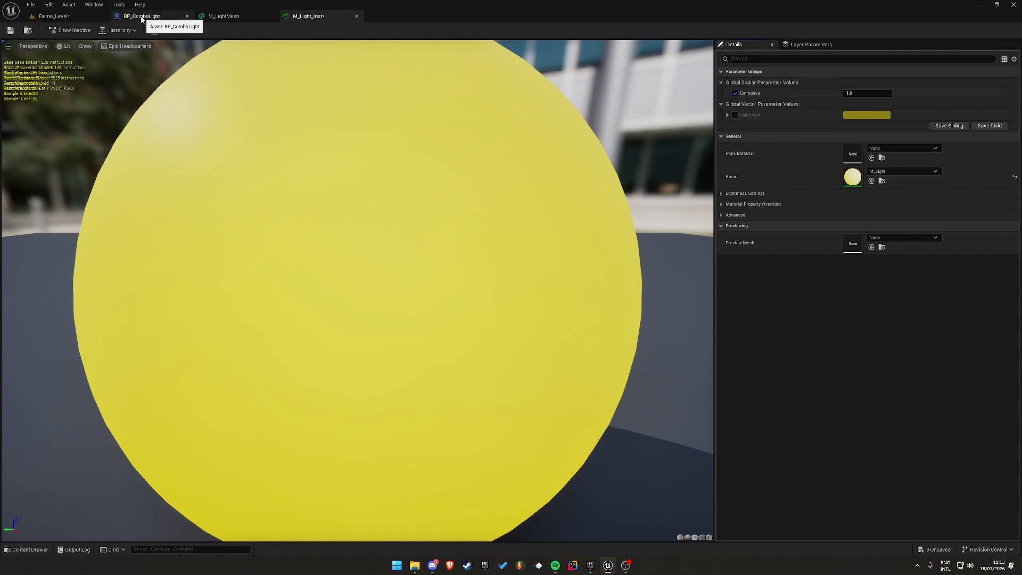
Return to BP_ComboLight and examine the Select, Is Light On and Set Vector Parameter Value nodes in ChangeMaterialEmmisive
{"action": "left_click", "coordinate": [119, 4]}
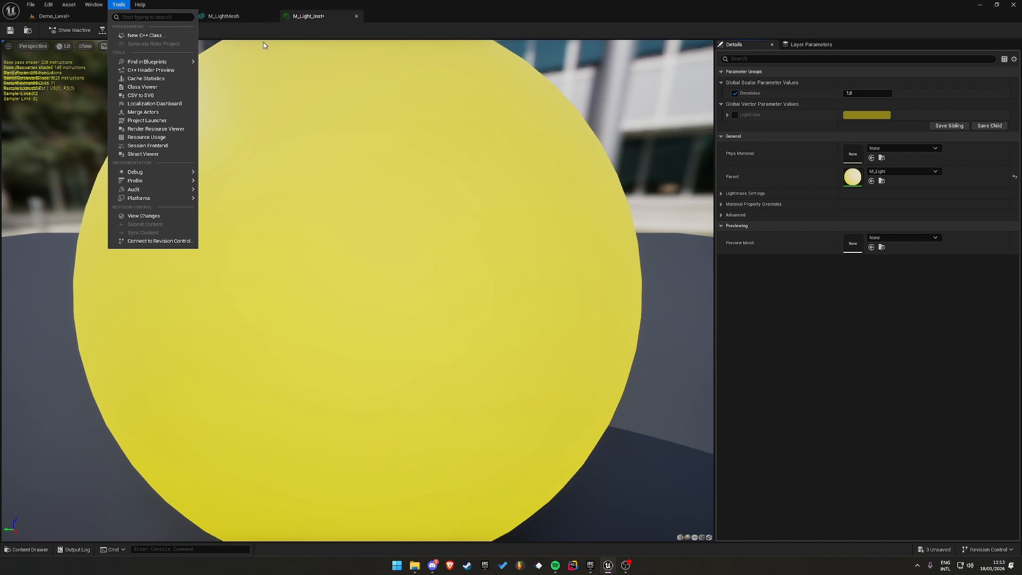
{"action": "left_click", "coordinate": [318, 15]}
{"action": "left_click", "coordinate": [154, 17]}
{"action": "right_click_drag", "start_coordinate": [620, 368], "coordinate": [627, 287]}
{"action": "left_click_drag", "start_coordinate": [471, 200], "coordinate": [560, 220]}
{"action": "left_click_drag", "start_coordinate": [463, 322], "coordinate": [530, 245]}
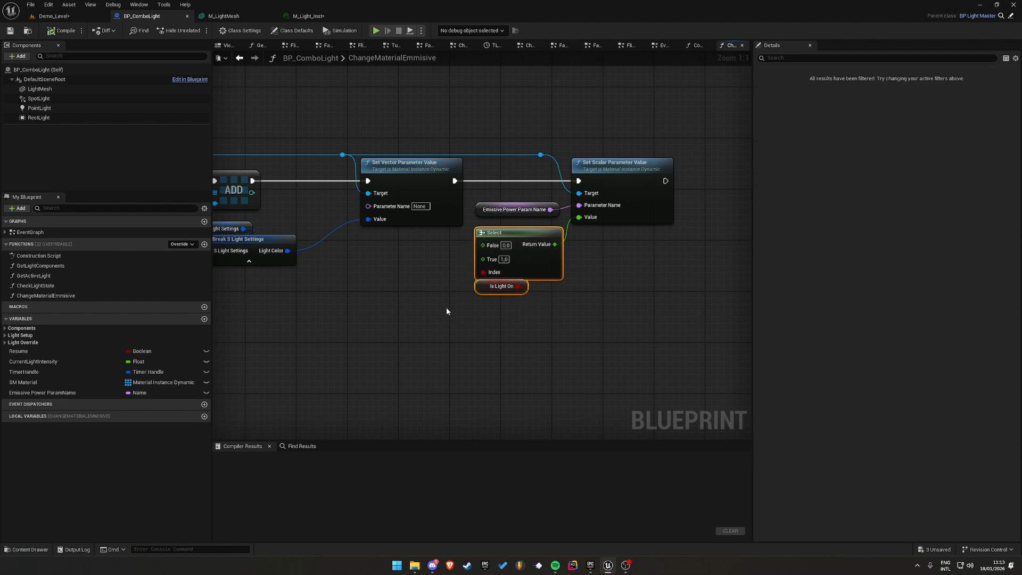
{"action": "scroll", "coordinate": [445, 307], "scroll_direction": "down", "scroll_amount": 2}
{"action": "scroll", "coordinate": [494, 283], "scroll_direction": "up", "scroll_amount": 2}
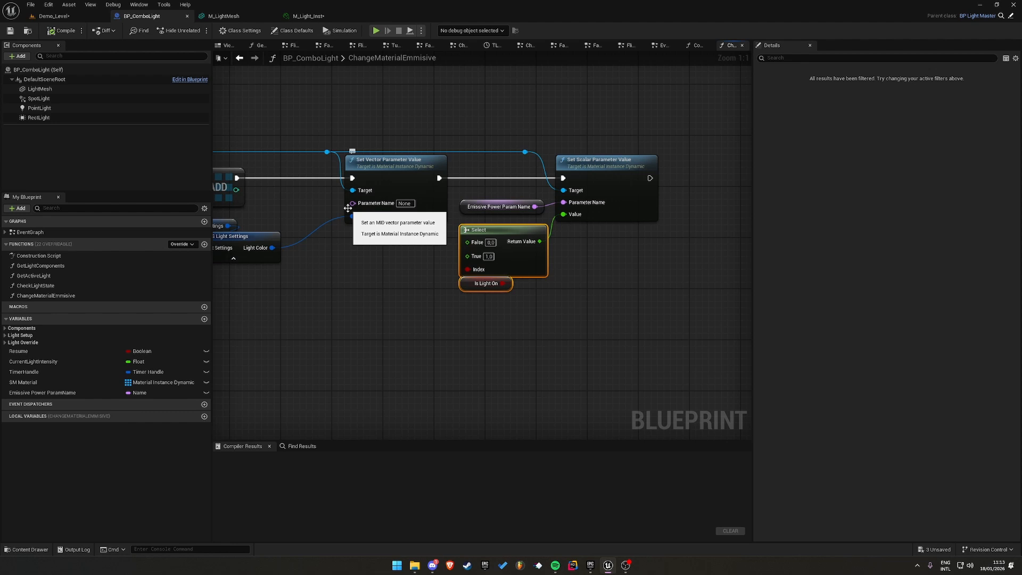
{"action": "left_click", "coordinate": [442, 281]}
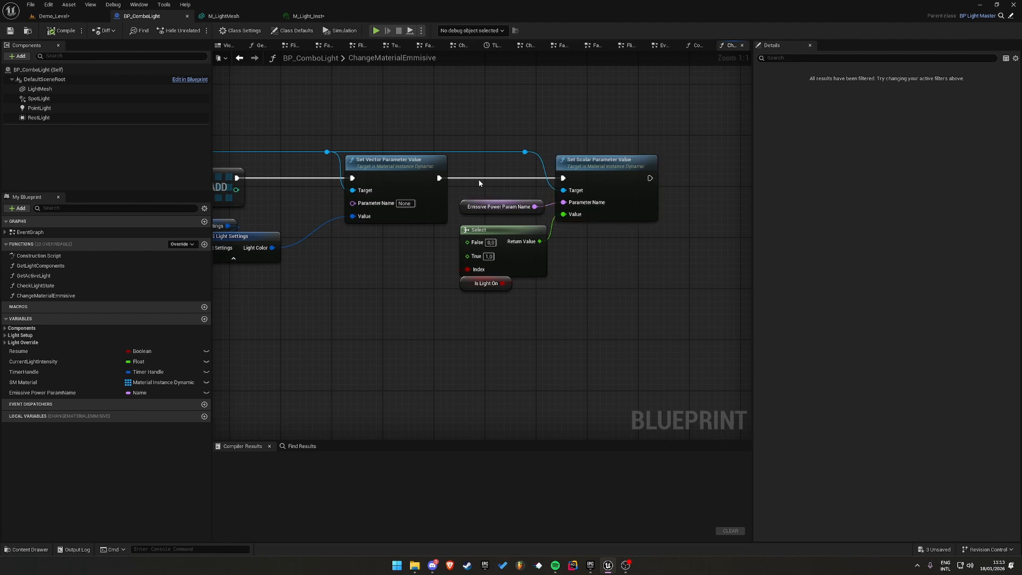
Inspect the default value of the Emissive Power ParamName variable
{"action": "left_click", "coordinate": [491, 207]}
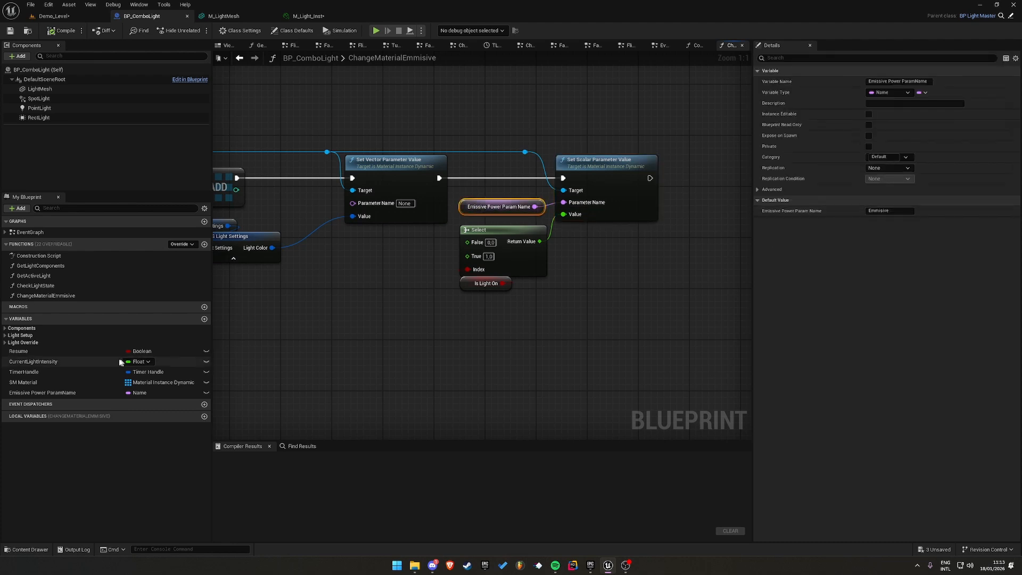
{"action": "left_click", "coordinate": [64, 393]}
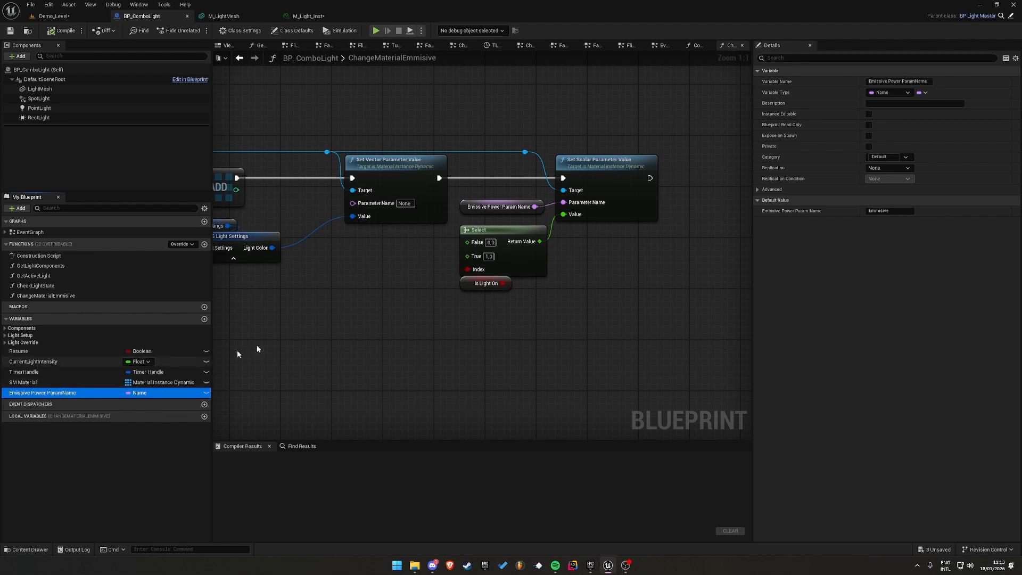
{"action": "left_click", "coordinate": [896, 210]}
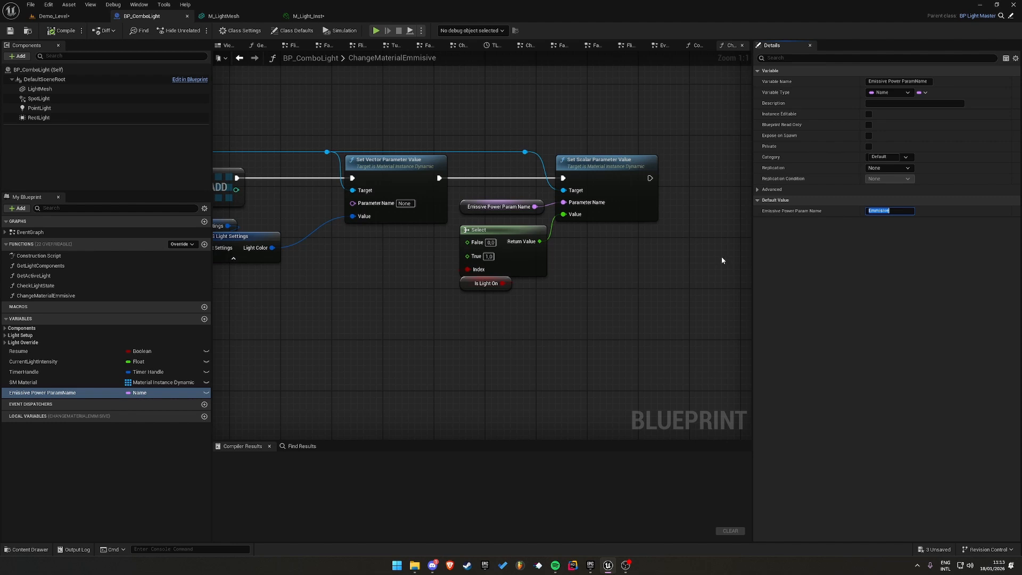
{"action": "left_click", "coordinate": [659, 262]}
{"action": "scroll", "coordinate": [644, 269], "scroll_direction": "down", "scroll_amount": 2}
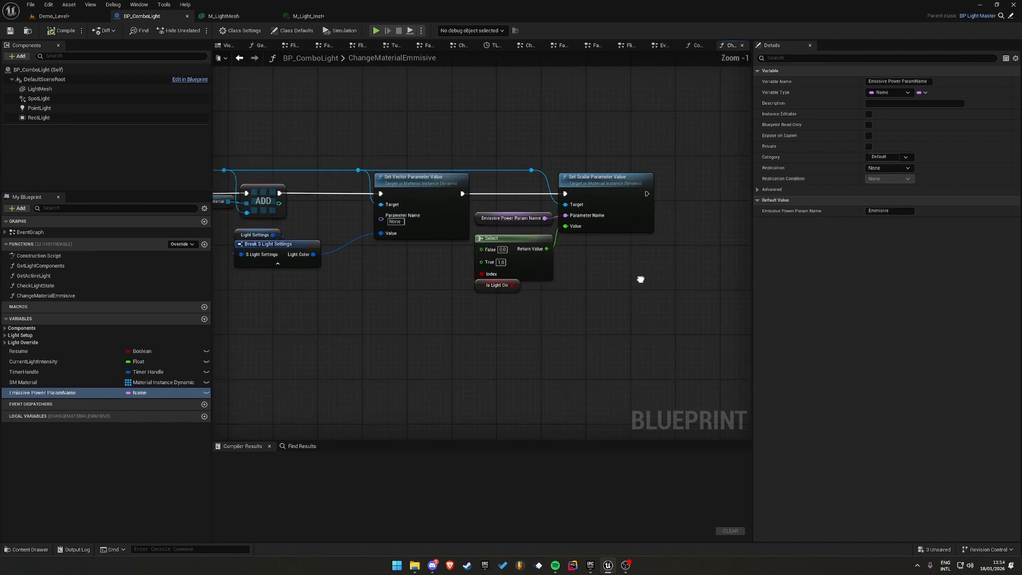
Return to Demo_Level and locate the selected ceiling light's blueprint asset in the Lights folder
{"action": "left_click", "coordinate": [68, 18]}
{"action": "key", "text": "s"}
{"action": "mouse_move", "coordinate": [156, 172]}
{"action": "right_mouse_down"}
{"action": "mouse_move", "coordinate": [170, 172]}
{"action": "mouse_move", "coordinate": [163, 155]}
{"action": "right_mouse_up"}
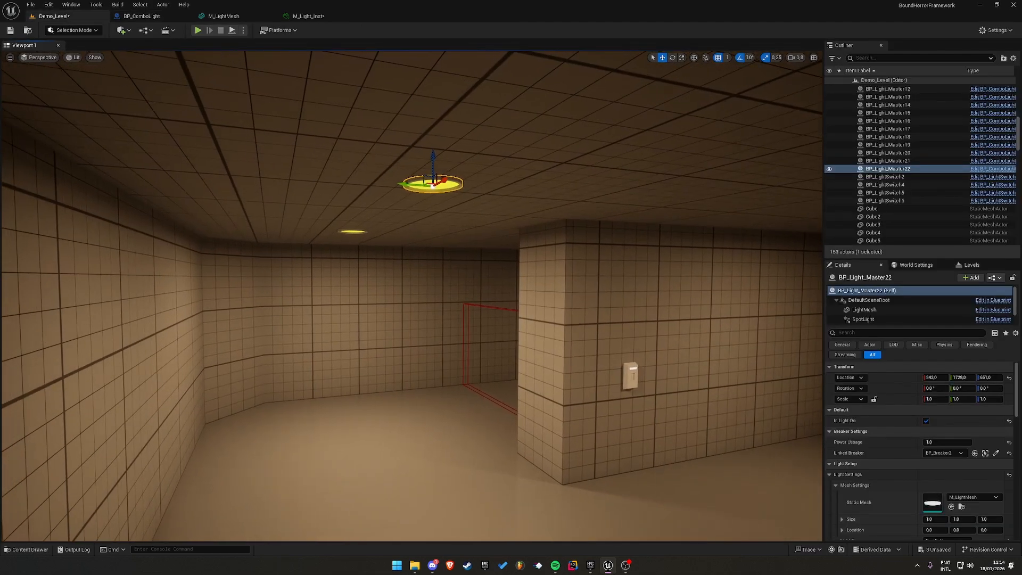
{"action": "right_click_drag", "start_coordinate": [372, 283], "coordinate": [323, 299]}
{"action": "key", "text": "w"}
{"action": "key", "text": "a"}
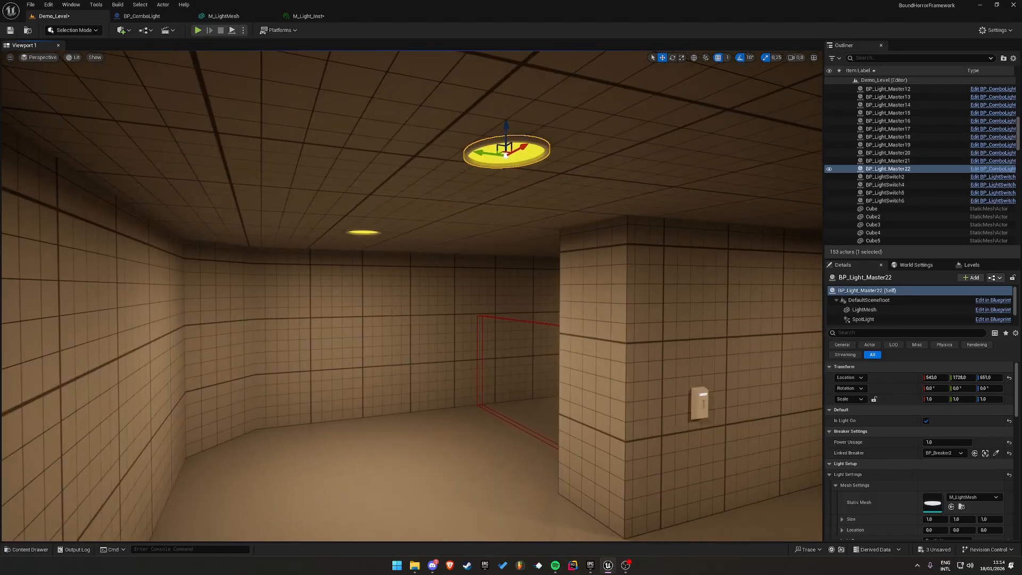
{"action": "key", "text": "ctrl+space"}
{"action": "right_click_drag", "start_coordinate": [445, 240], "coordinate": [434, 257]}
{"action": "key", "text": "ctrl+b"}
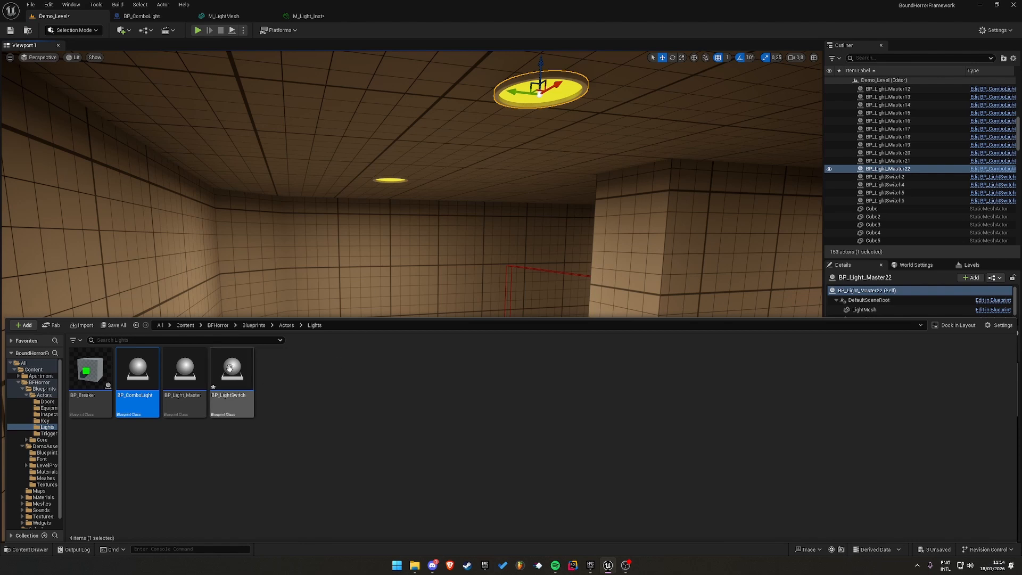
Create a child blueprint class of BP_Light_Master named BP_Light
{"action": "left_click", "coordinate": [189, 407]}
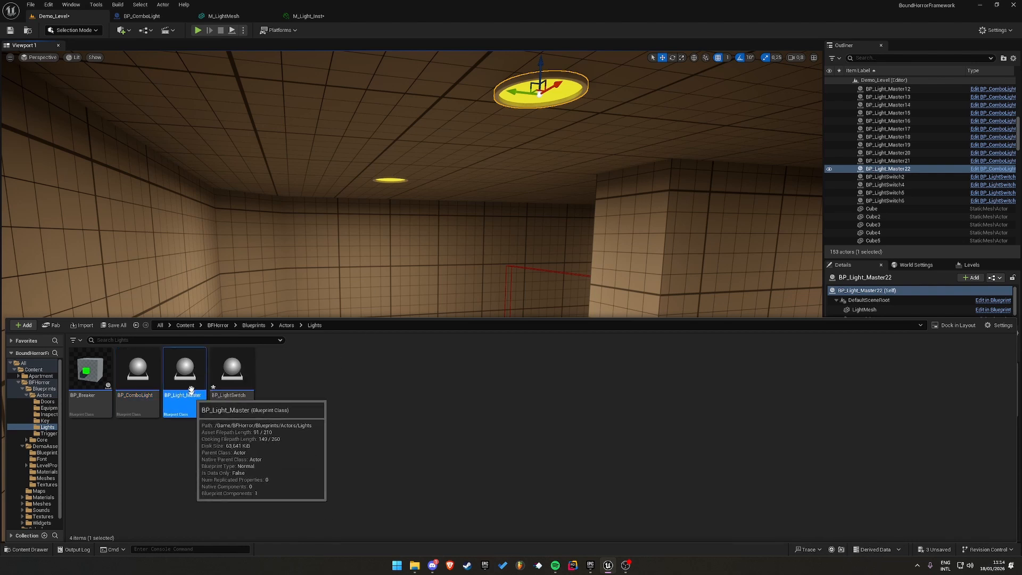
{"action": "right_click", "coordinate": [189, 406]}
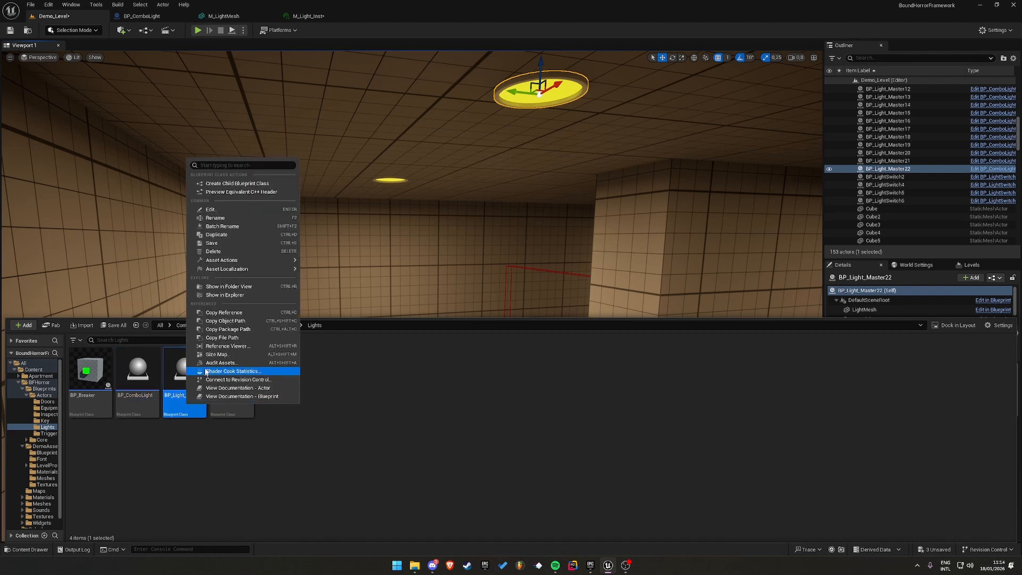
{"action": "left_click", "coordinate": [227, 183]}
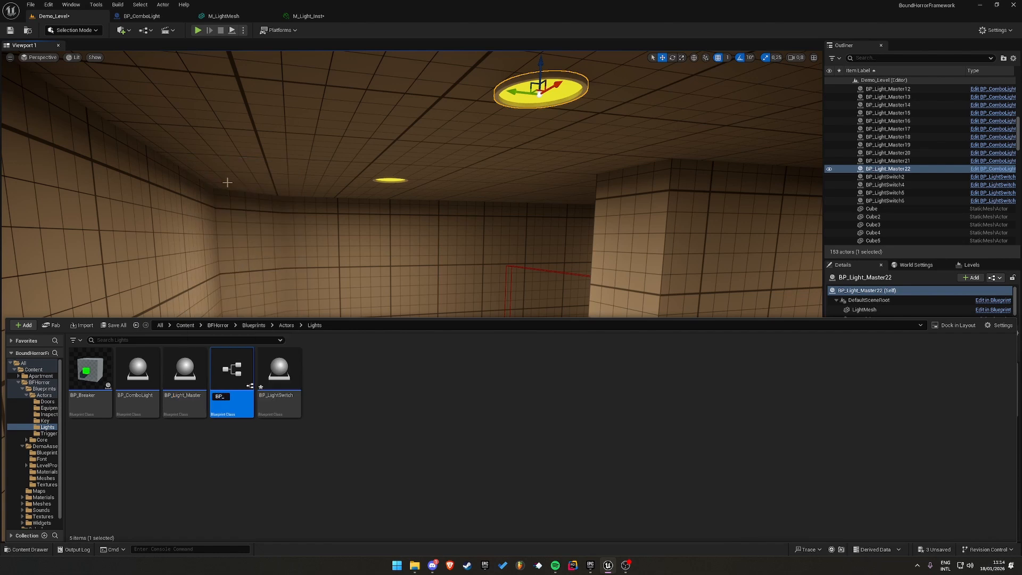
{"action": "key", "text": "Return"}
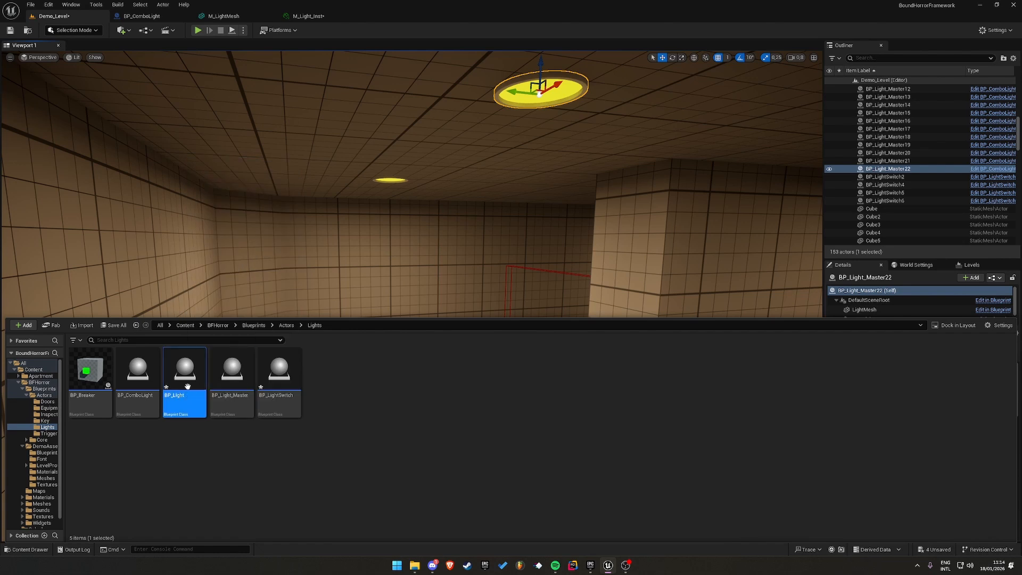
Open BP_Light and its parent BP_Light_Master, and select the parent's On function in the Events category
{"action": "double_click", "coordinate": [192, 355]}
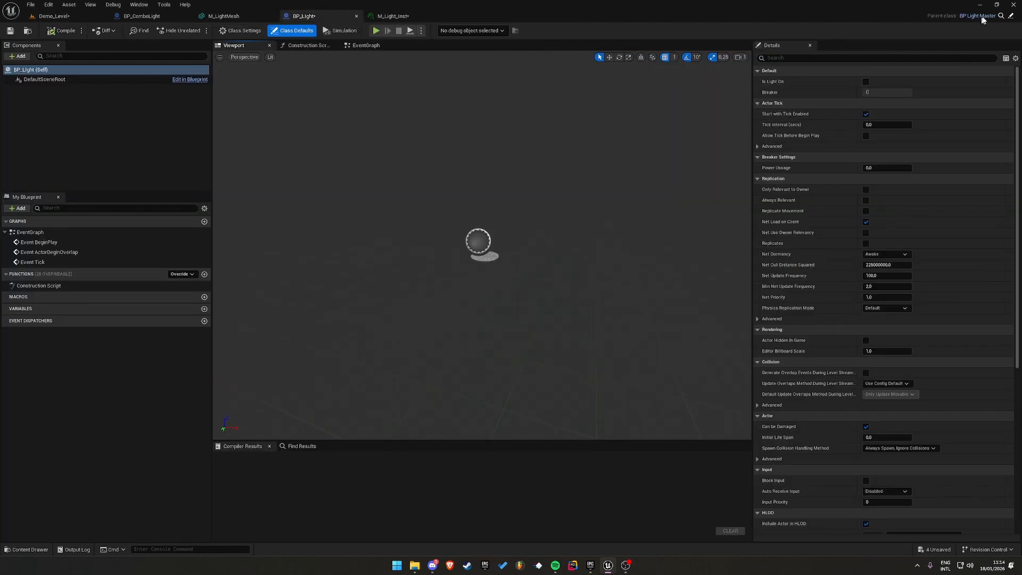
{"action": "left_click", "coordinate": [1000, 16]}
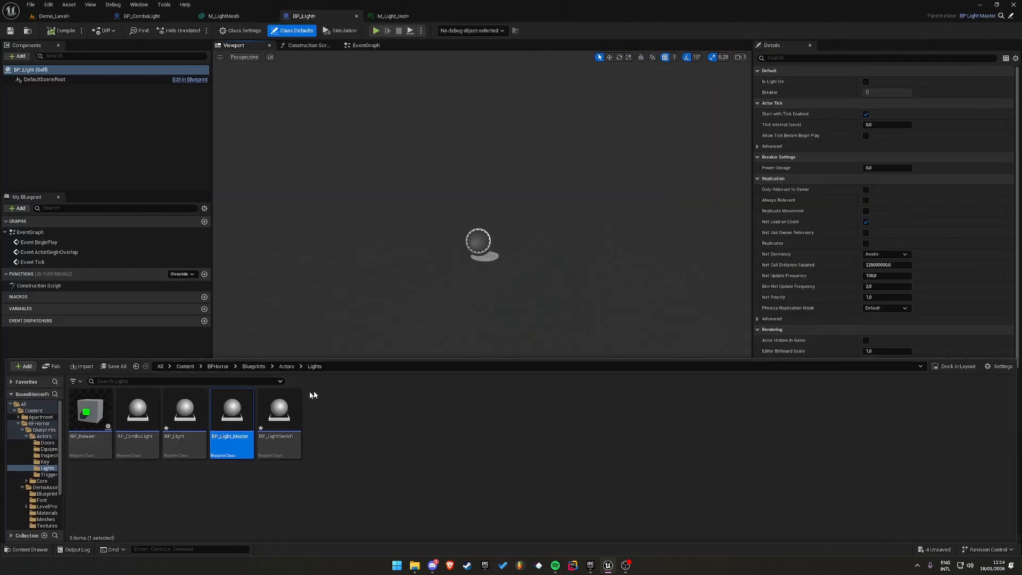
{"action": "double_click", "coordinate": [230, 426]}
{"action": "left_click", "coordinate": [15, 264]}
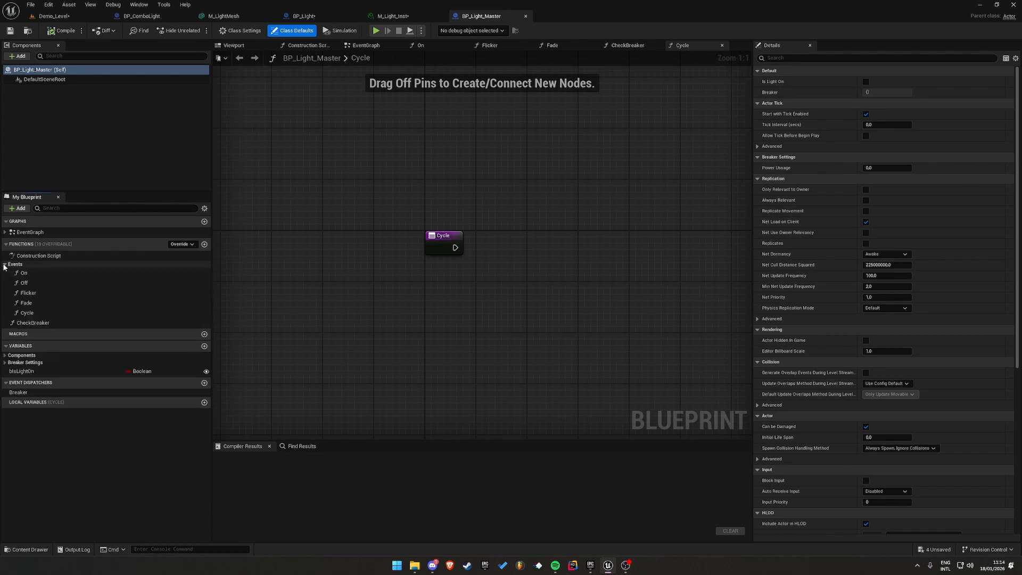
{"action": "left_click", "coordinate": [24, 273]}
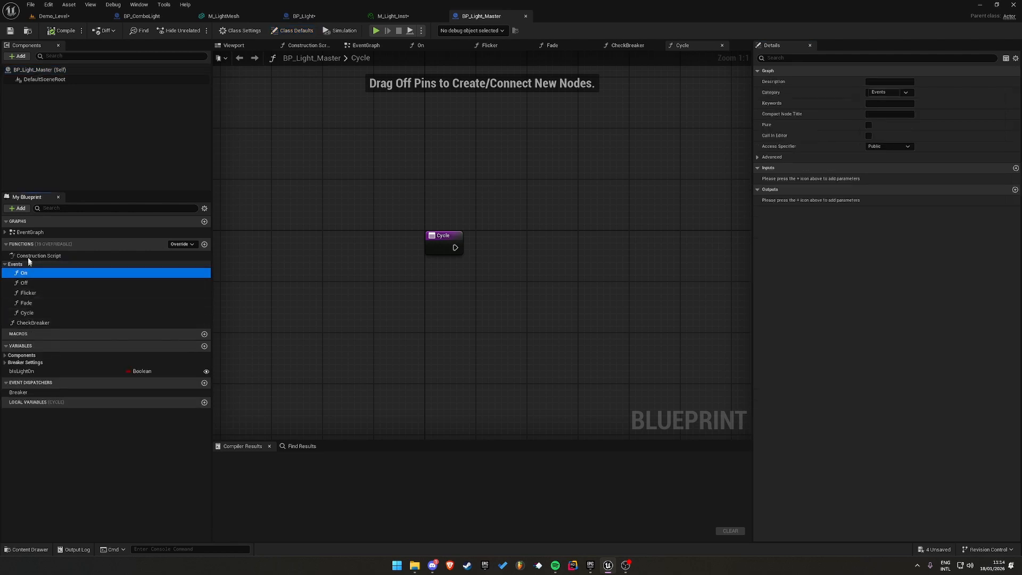
Return to Demo_Level and open the blueprint of the light switch mounted on the wall pillar
{"action": "left_click", "coordinate": [58, 20]}
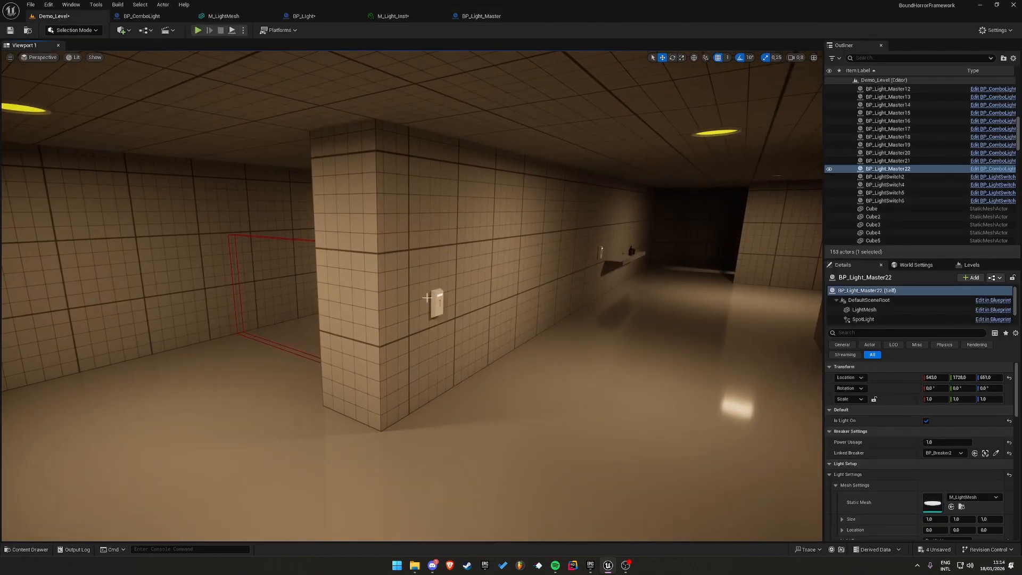
{"action": "left_click", "coordinate": [440, 298]}
{"action": "key", "text": "ctrl+b"}
{"action": "double_click", "coordinate": [265, 369]}
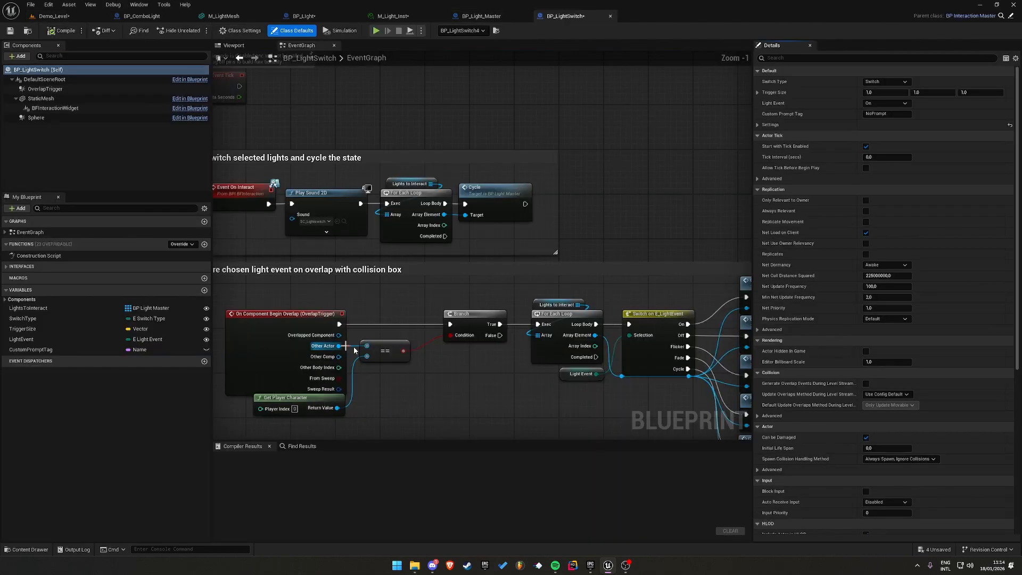
Examine how BP_LightSwitch's event graph calls the BP_Light_Master events on interaction and on overlap with the trigger box
{"action": "right_click_drag", "start_coordinate": [487, 406], "coordinate": [349, 289]}
{"action": "scroll", "coordinate": [350, 289], "scroll_direction": "up", "scroll_amount": 1}
{"action": "left_click_drag", "start_coordinate": [423, 276], "coordinate": [524, 255]}
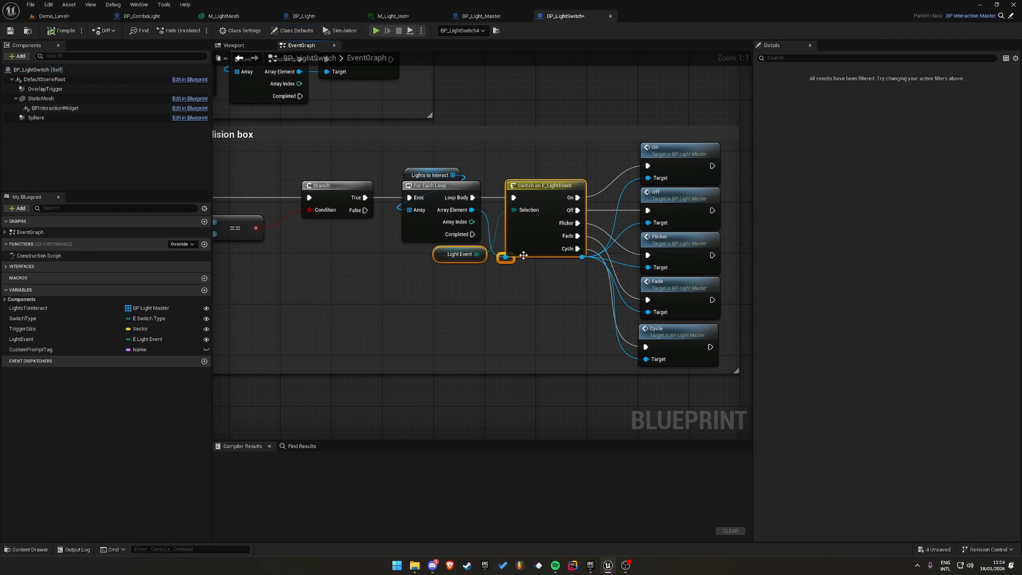
{"action": "left_click", "coordinate": [526, 286]}
{"action": "right_click_drag", "start_coordinate": [525, 286], "coordinate": [528, 327]}
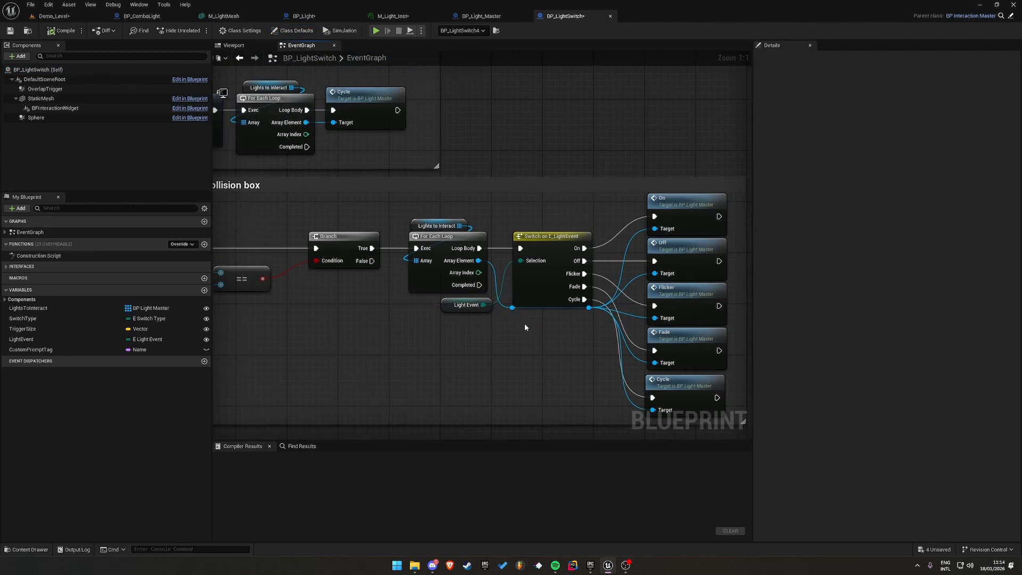
{"action": "scroll", "coordinate": [557, 333], "scroll_direction": "down", "scroll_amount": 1}
{"action": "right_click_drag", "start_coordinate": [224, 224], "coordinate": [406, 248]}
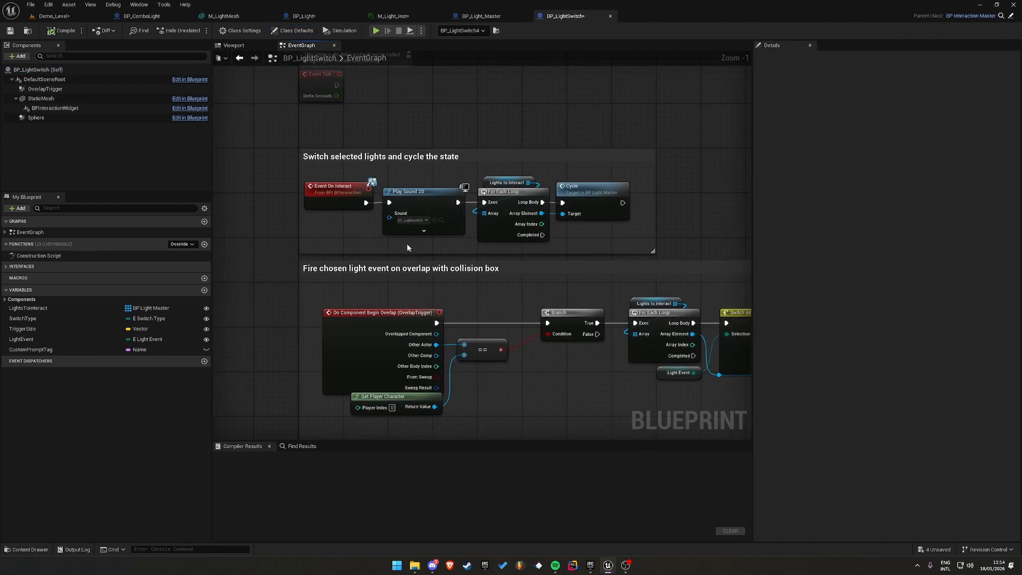
{"action": "left_click_drag", "start_coordinate": [305, 172], "coordinate": [619, 237]}
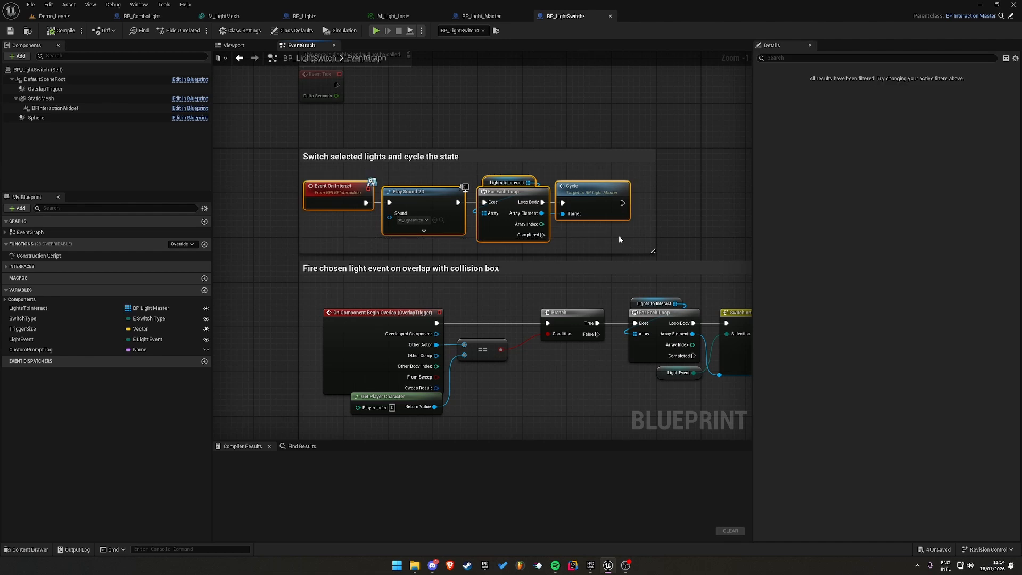
{"action": "right_click_drag", "start_coordinate": [591, 385], "coordinate": [488, 286]}
{"action": "left_click", "coordinate": [488, 285]}
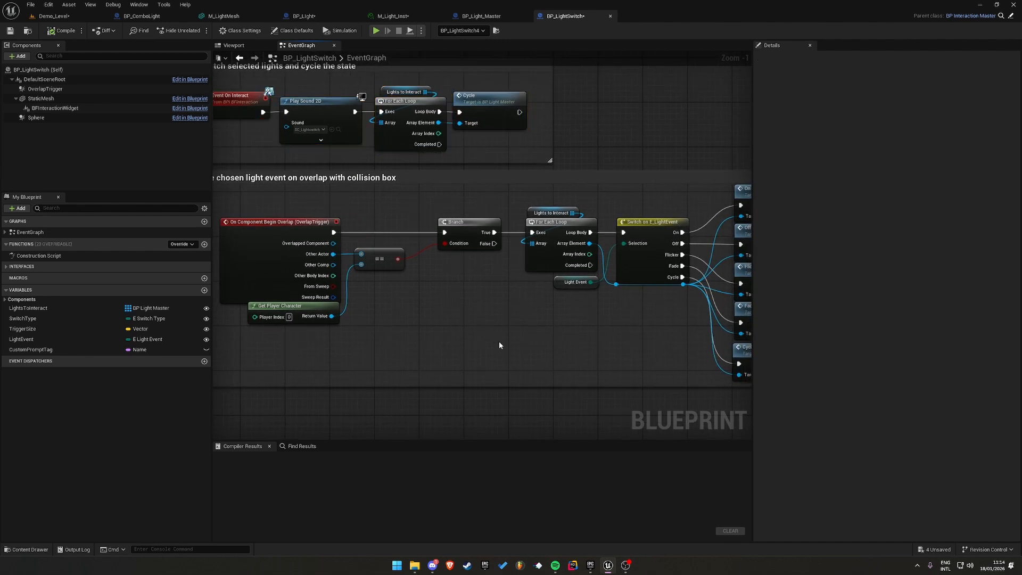
{"action": "right_click_drag", "start_coordinate": [694, 244], "coordinate": [494, 238]}
{"action": "left_click_drag", "start_coordinate": [513, 173], "coordinate": [632, 372]}
{"action": "left_click", "coordinate": [522, 191]}
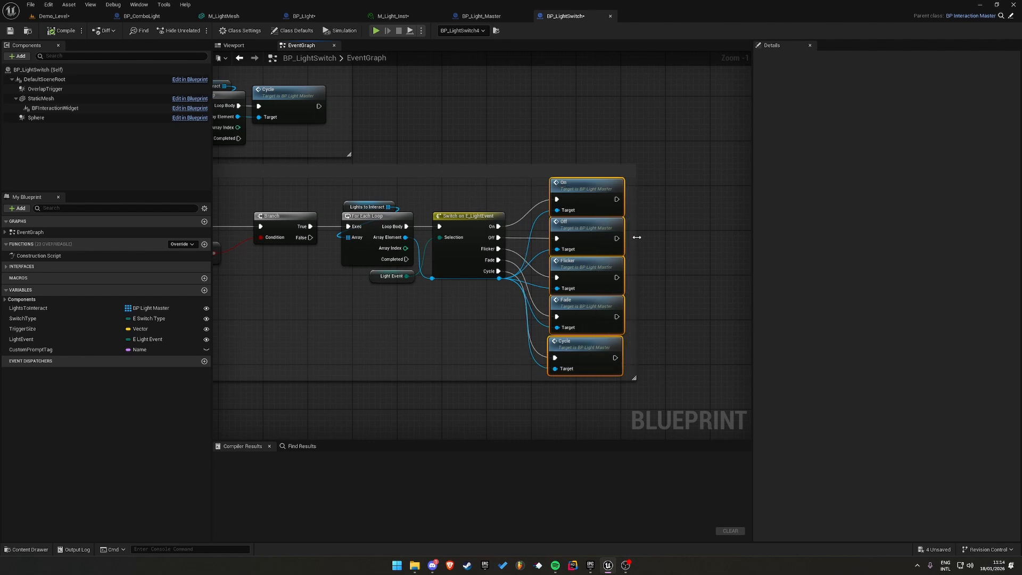
In Demo_Level, select BP_EventMaker2 in the corridor and set its Light Event Type to Cycle
{"action": "left_click", "coordinate": [79, 20]}
{"action": "right_click_drag", "start_coordinate": [367, 213], "coordinate": [404, 216]}
{"action": "key", "text": "a"}
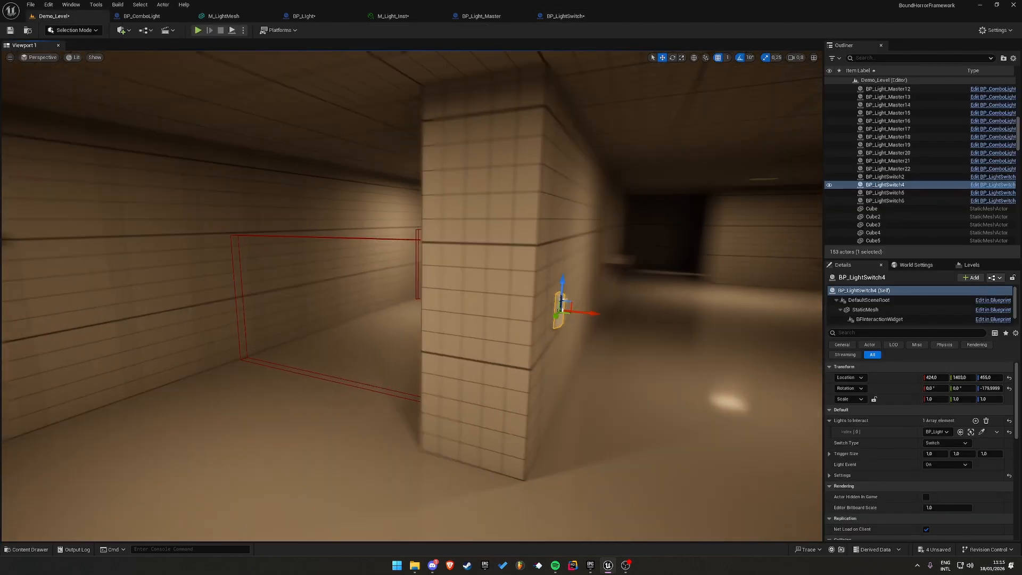
{"action": "right_click_drag", "start_coordinate": [365, 286], "coordinate": [403, 286]}
{"action": "left_click", "coordinate": [400, 304]}
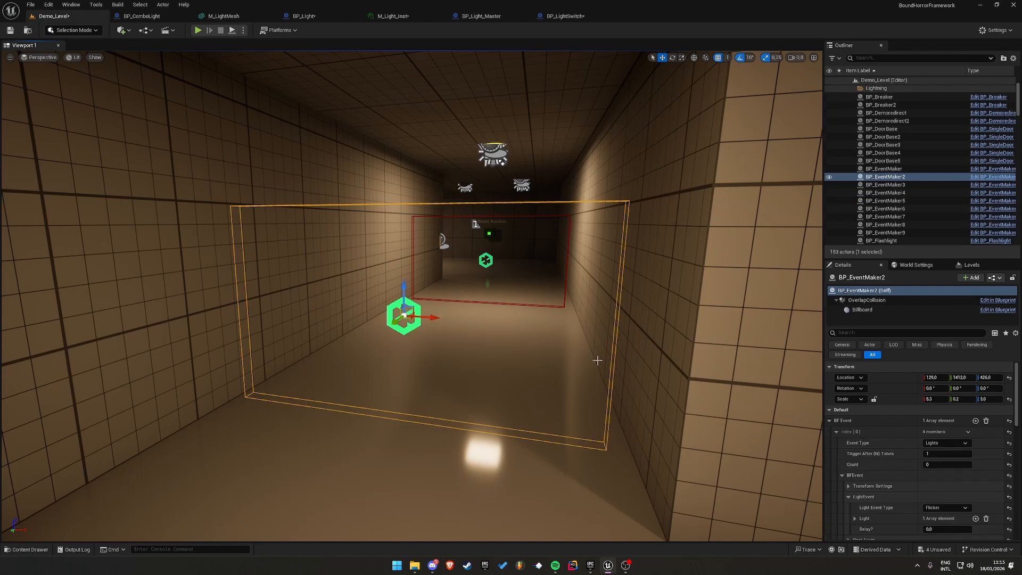
{"action": "scroll", "coordinate": [912, 458], "scroll_direction": "down", "scroll_amount": 2}
{"action": "left_click", "coordinate": [943, 459]}
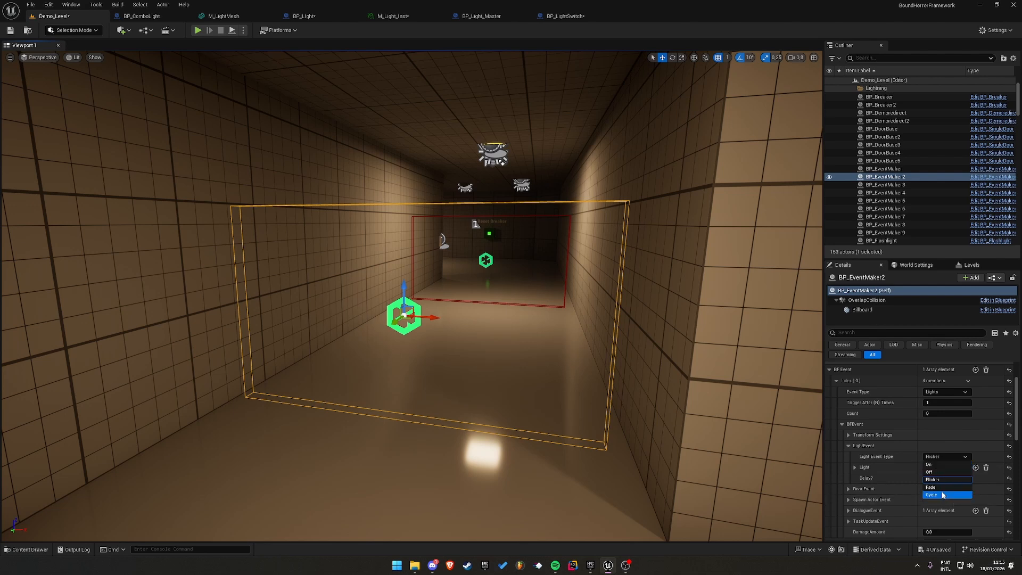
{"action": "left_click", "coordinate": [943, 495]}
Open BP_Light's event graph and add an Event On node below Event Tick
{"action": "left_click", "coordinate": [471, 19]}
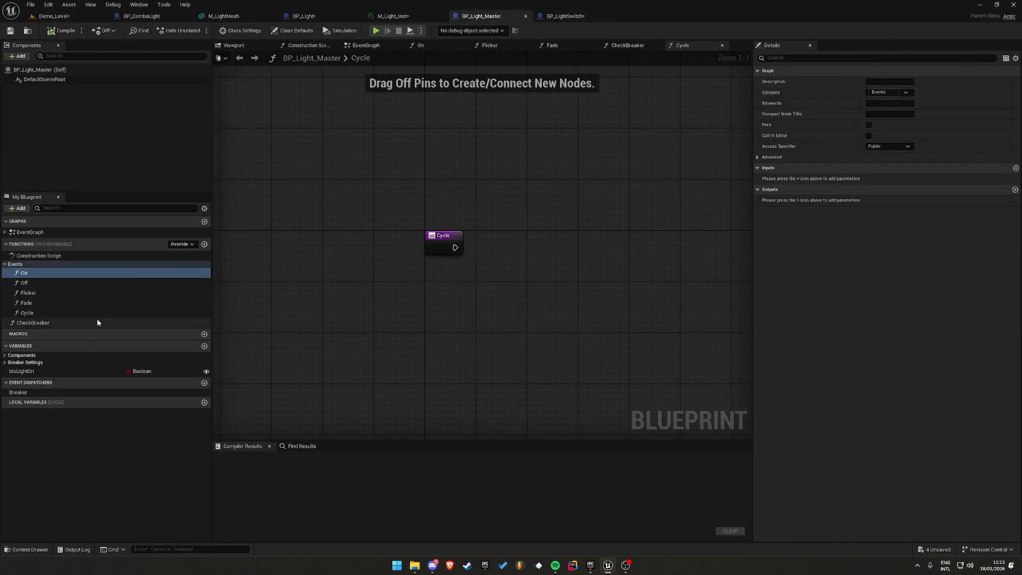
{"action": "scroll", "coordinate": [383, 290], "scroll_direction": "down", "scroll_amount": 1}
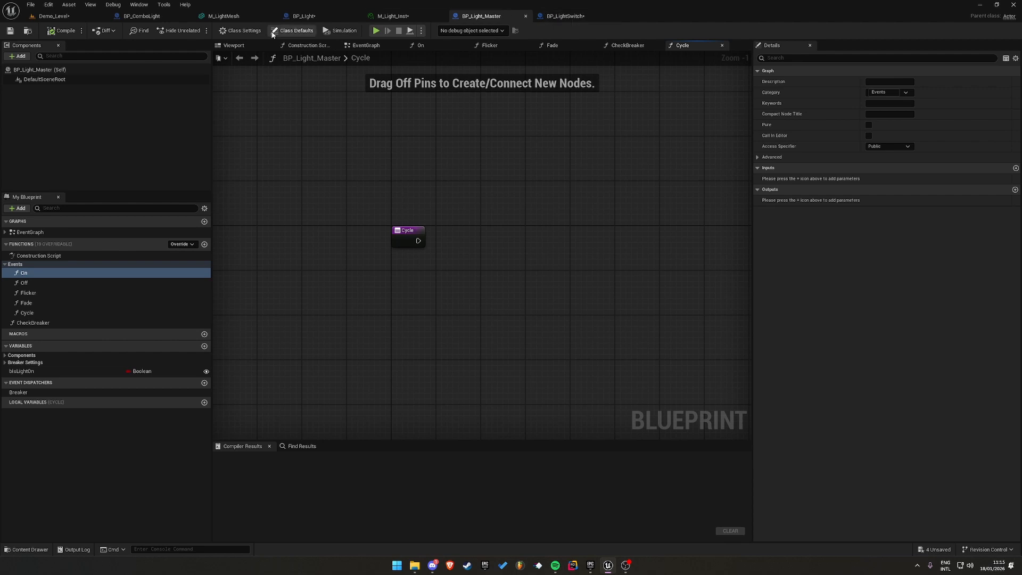
{"action": "left_click", "coordinate": [317, 16]}
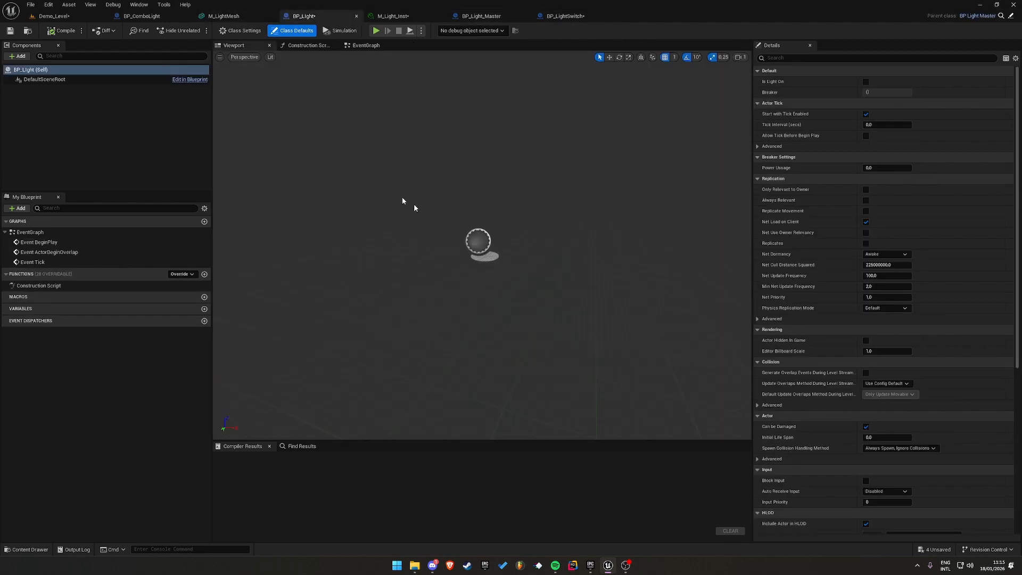
{"action": "left_click", "coordinate": [365, 45]}
{"action": "right_click", "coordinate": [402, 229]}
{"action": "type", "text": "event on"}
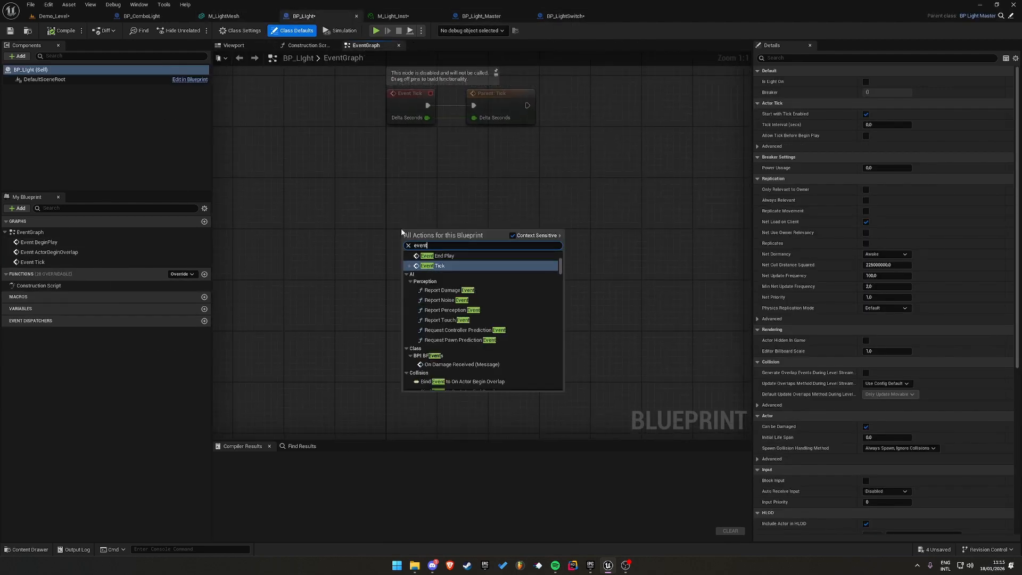
{"action": "key", "text": "Return"}
{"action": "left_click_drag", "start_coordinate": [402, 229], "coordinate": [395, 197]}
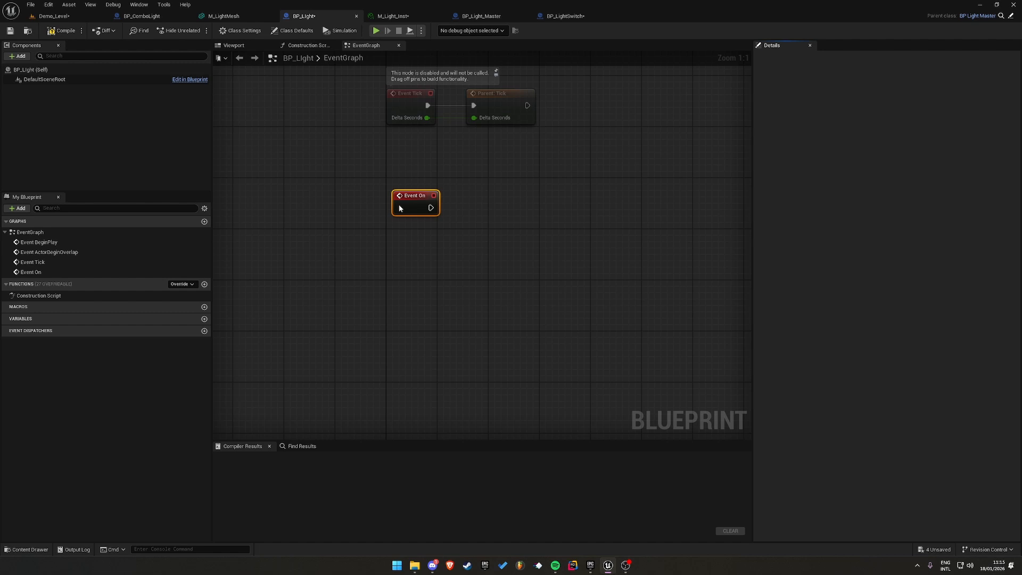
Add Event Off and Event Cycle nodes below Event On in BP_Light's event graph
{"action": "right_click", "coordinate": [408, 251]}
{"action": "type", "text": "event off"}
{"action": "key", "text": "Return"}
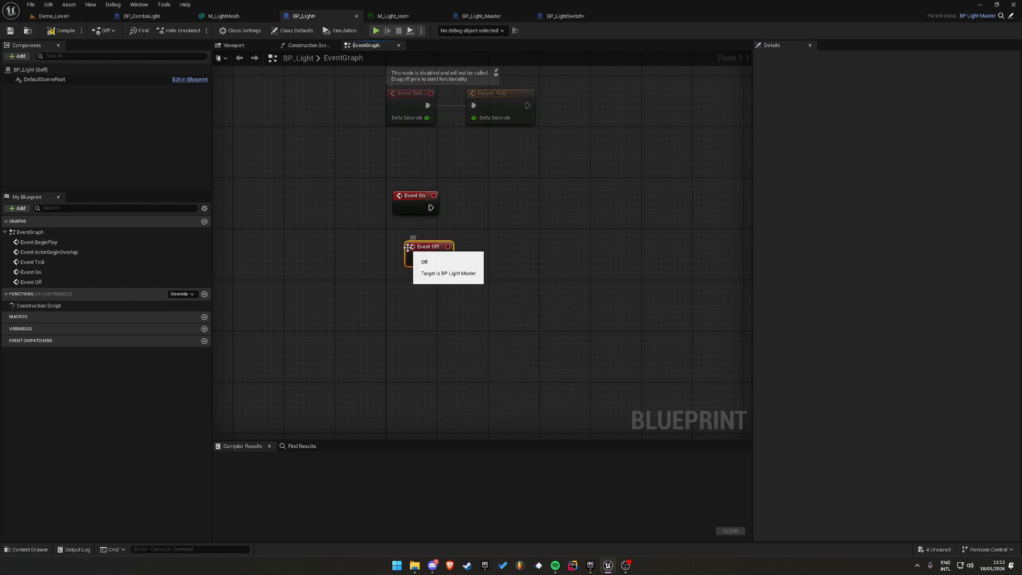
{"action": "left_click_drag", "start_coordinate": [407, 247], "coordinate": [395, 248]}
{"action": "right_click", "coordinate": [405, 318]}
{"action": "type", "text": "event cycle"}
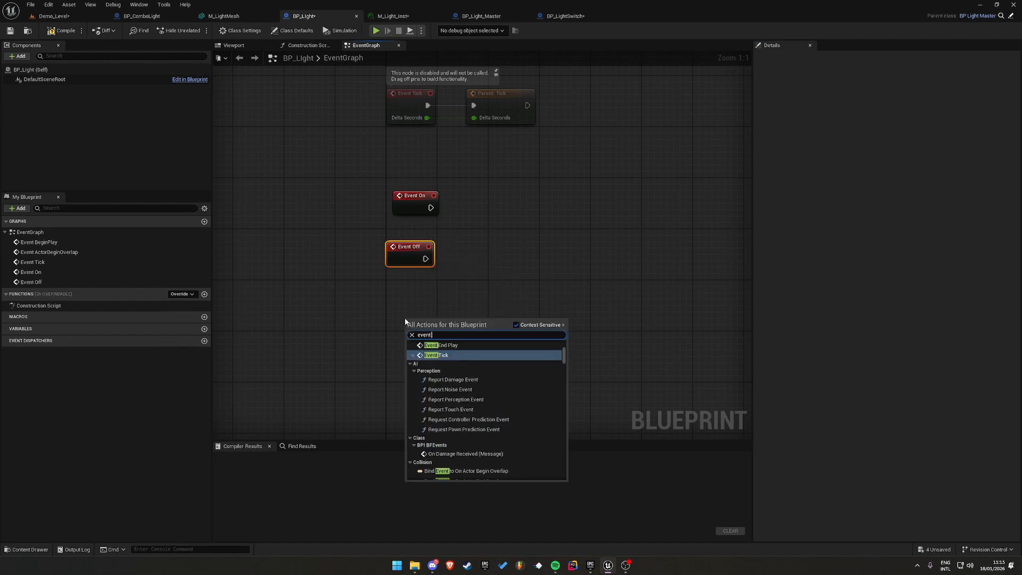
{"action": "key", "text": "Return"}
Add Event Fade and Event Flicker nodes below Event Cycle, and delete both
{"action": "right_click_drag", "start_coordinate": [439, 413], "coordinate": [427, 275]}
{"action": "right_click", "coordinate": [427, 279]}
{"action": "type", "text": "event"}
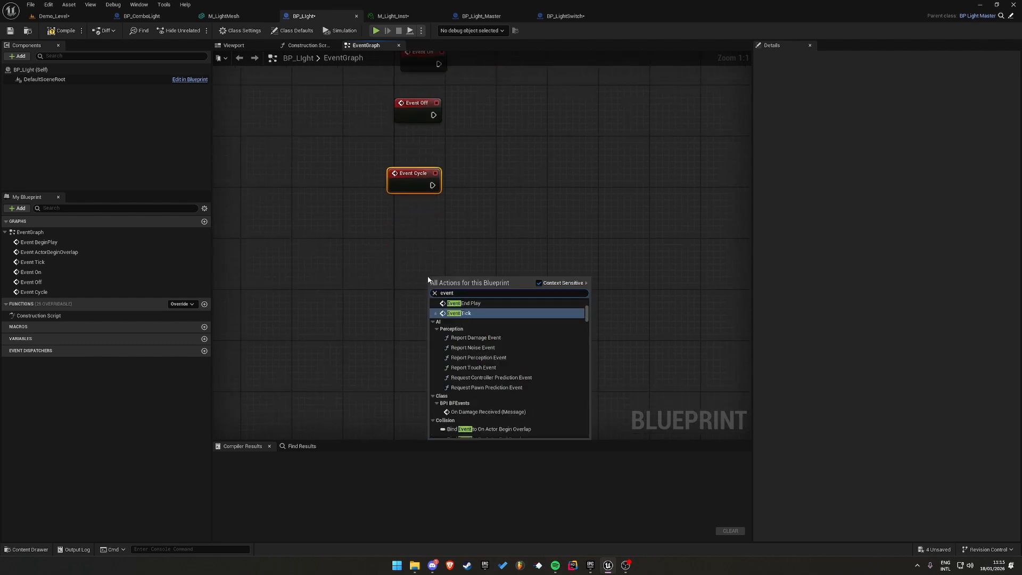
{"action": "type", "text": " fade"}
{"action": "key", "text": "Return"}
{"action": "right_click", "coordinate": [434, 306]}
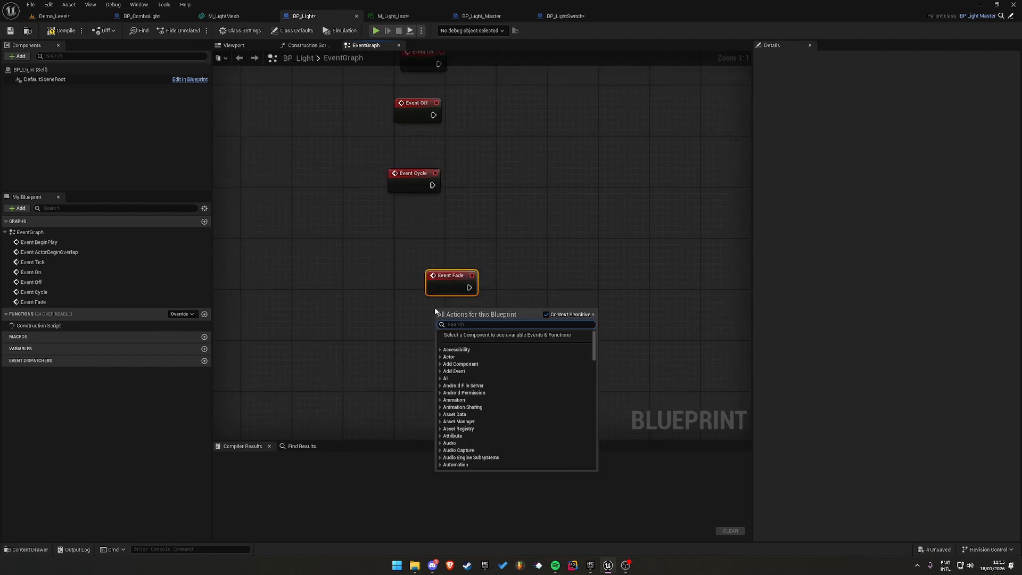
{"action": "type", "text": "event fl"}
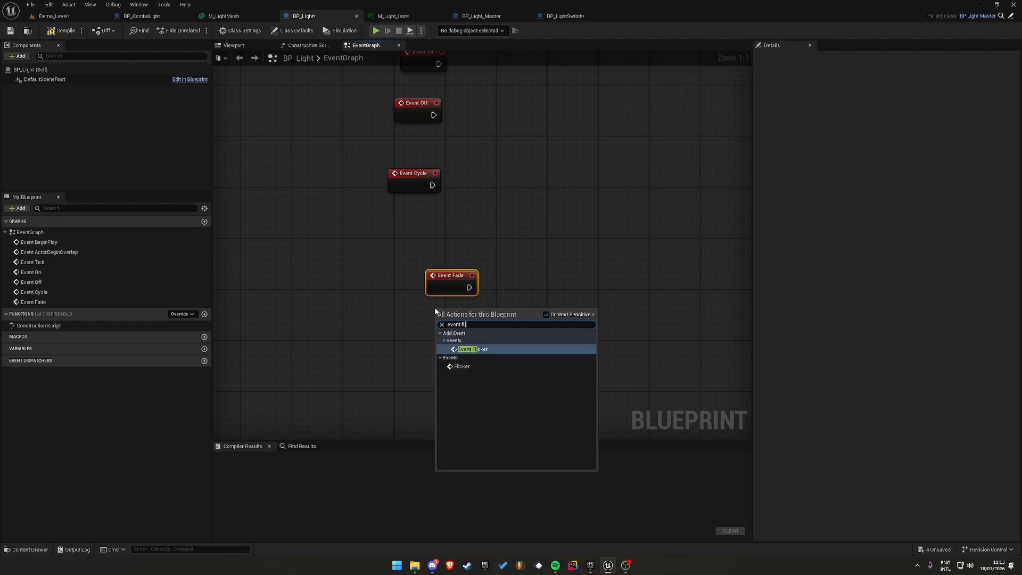
{"action": "key", "text": "Return"}
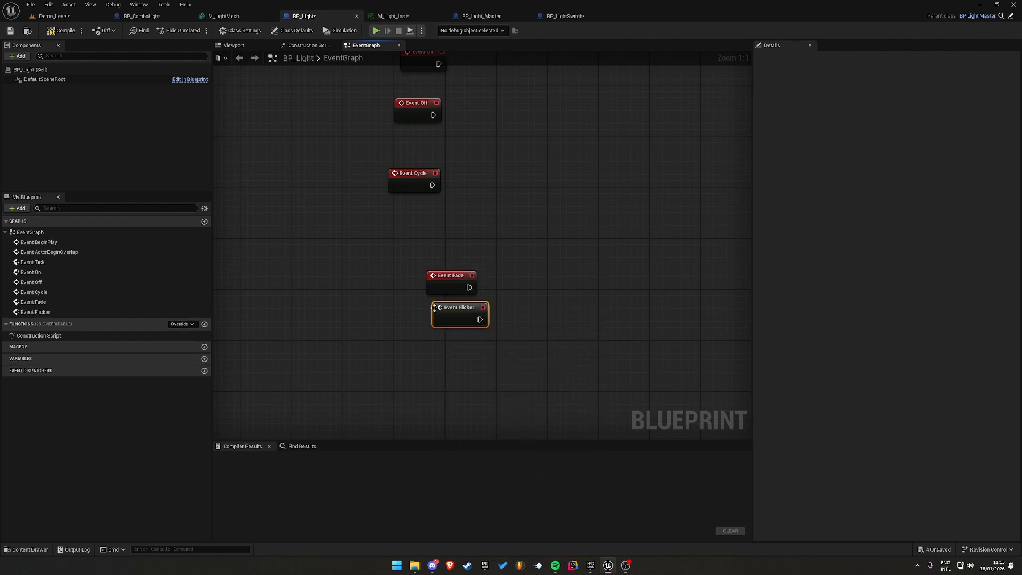
{"action": "left_click_drag", "start_coordinate": [543, 252], "coordinate": [402, 319]}
{"action": "key", "text": "Delete"}
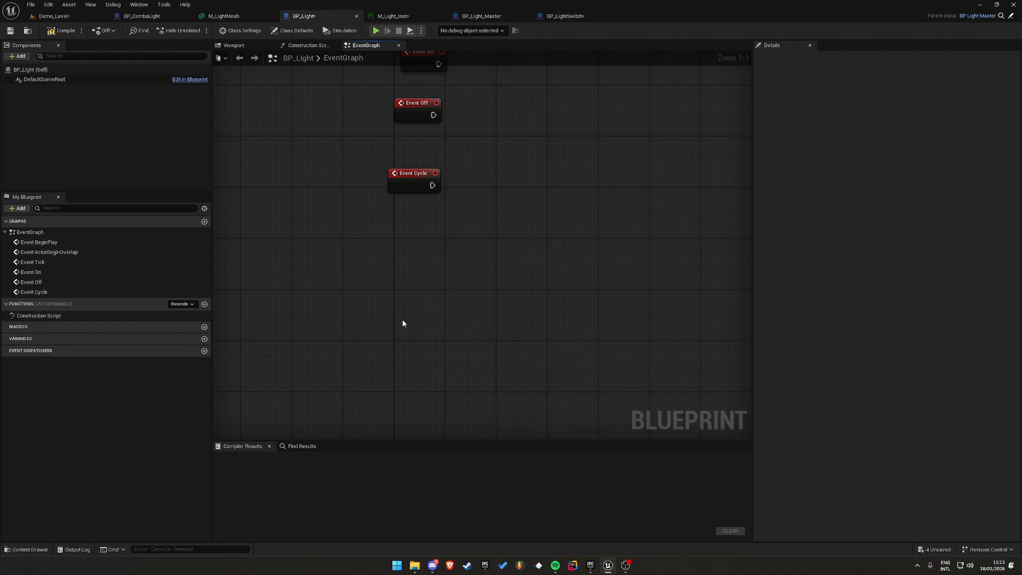
Arrange the Event On, Event Off and Event Cycle nodes in an evenly spaced column
{"action": "right_click_drag", "start_coordinate": [401, 319], "coordinate": [377, 408]}
{"action": "left_click_drag", "start_coordinate": [359, 232], "coordinate": [365, 233]}
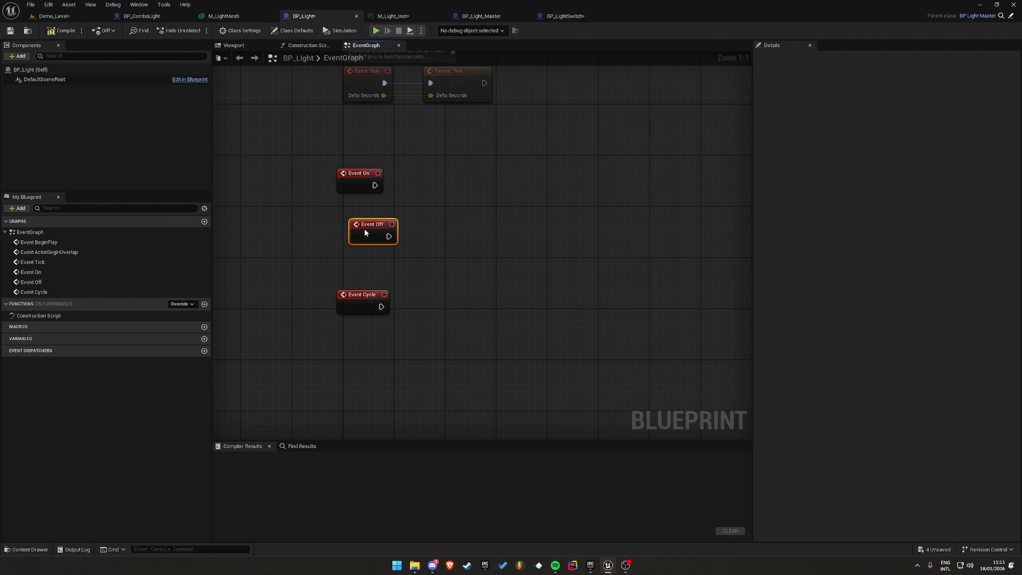
{"action": "left_click_drag", "start_coordinate": [366, 298], "coordinate": [365, 323]}
{"action": "left_click_drag", "start_coordinate": [376, 222], "coordinate": [369, 241]}
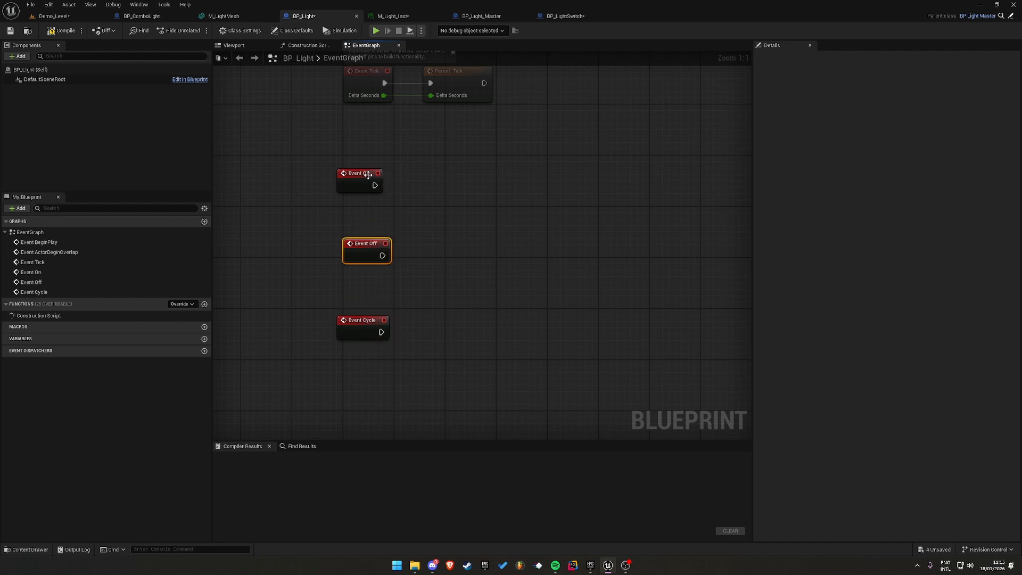
{"action": "left_click_drag", "start_coordinate": [365, 178], "coordinate": [371, 178]}
{"action": "left_click", "coordinate": [431, 189]}
Add a Static Mesh component and a Point Light component to BP_Light
{"action": "left_click", "coordinate": [19, 55]}
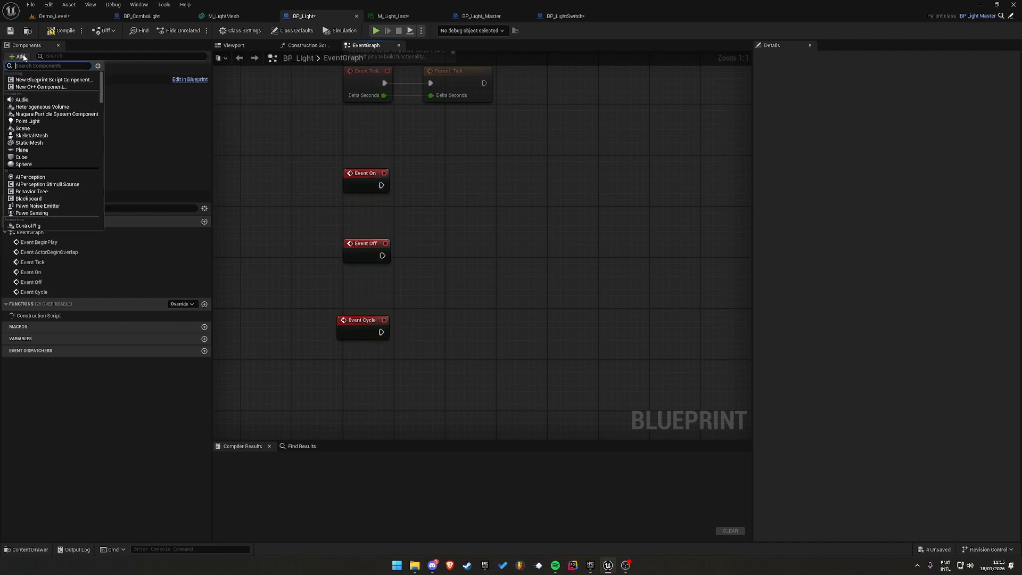
{"action": "type", "text": "stati"}
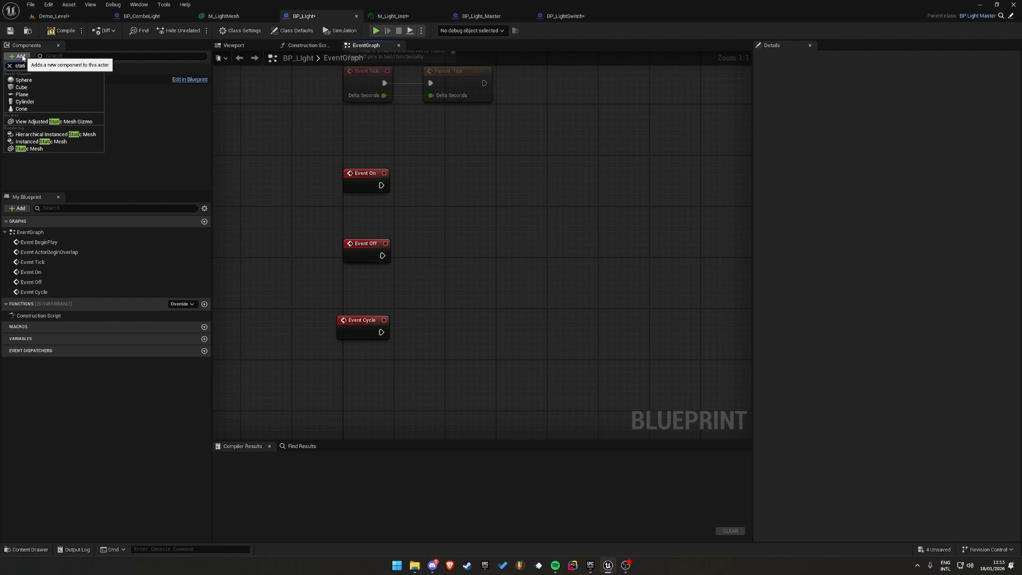
{"action": "left_click", "coordinate": [55, 149]}
{"action": "left_click", "coordinate": [9, 56]}
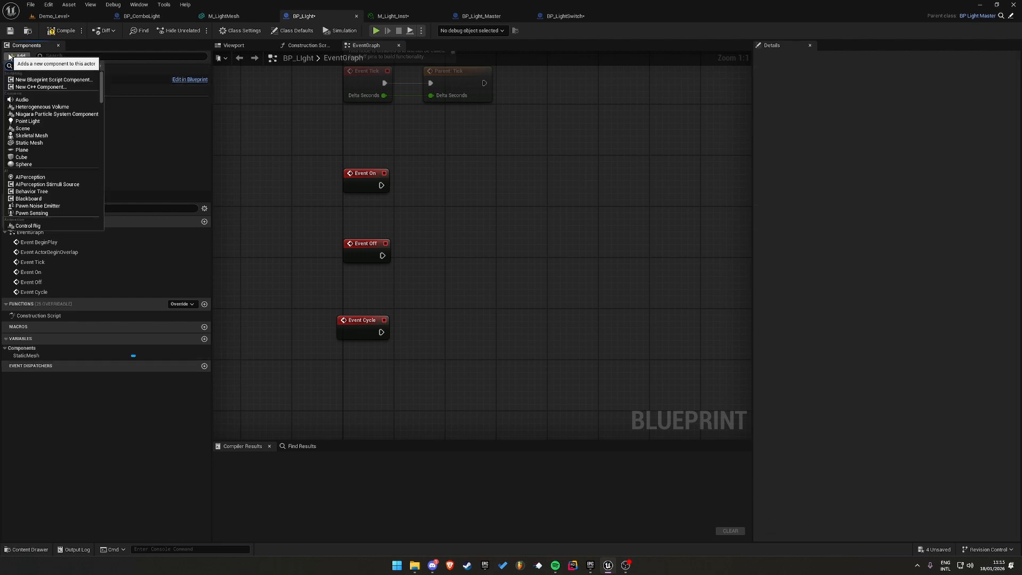
{"action": "left_click", "coordinate": [27, 121]}
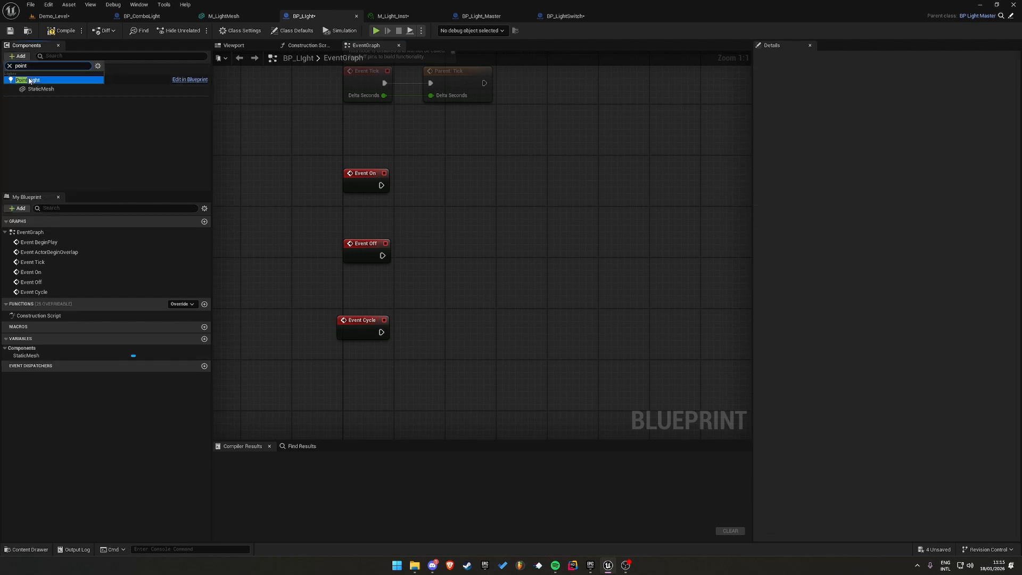
{"action": "left_click", "coordinate": [69, 137]}
Add a Set Intensity node targeting the PointLight component and connect it to Event On
{"action": "left_click_drag", "start_coordinate": [53, 98], "coordinate": [428, 191]}
{"action": "type", "text": "set"}
{"action": "key", "text": "Return"}
{"action": "left_click", "coordinate": [386, 185]}
{"action": "left_click_drag", "start_coordinate": [471, 187], "coordinate": [465, 181]}
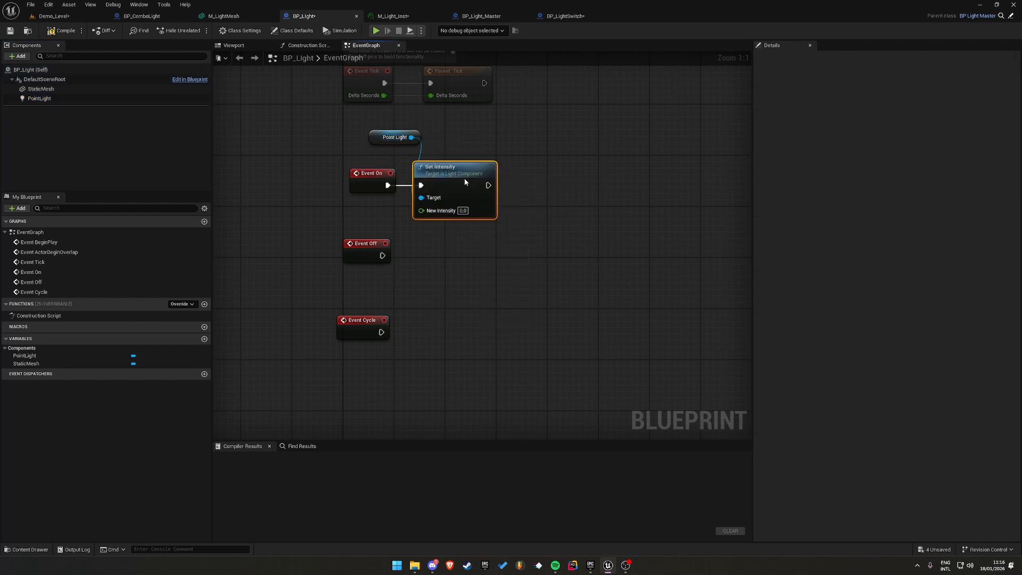
Duplicate the Point Light and Set Intensity nodes, wire them to Event Off, and move Event Off and Event Cycle down to make room
{"action": "left_click_drag", "start_coordinate": [474, 133], "coordinate": [416, 147]}
{"action": "key", "text": "ctrl+c"}
{"action": "key", "text": "ctrl+v"}
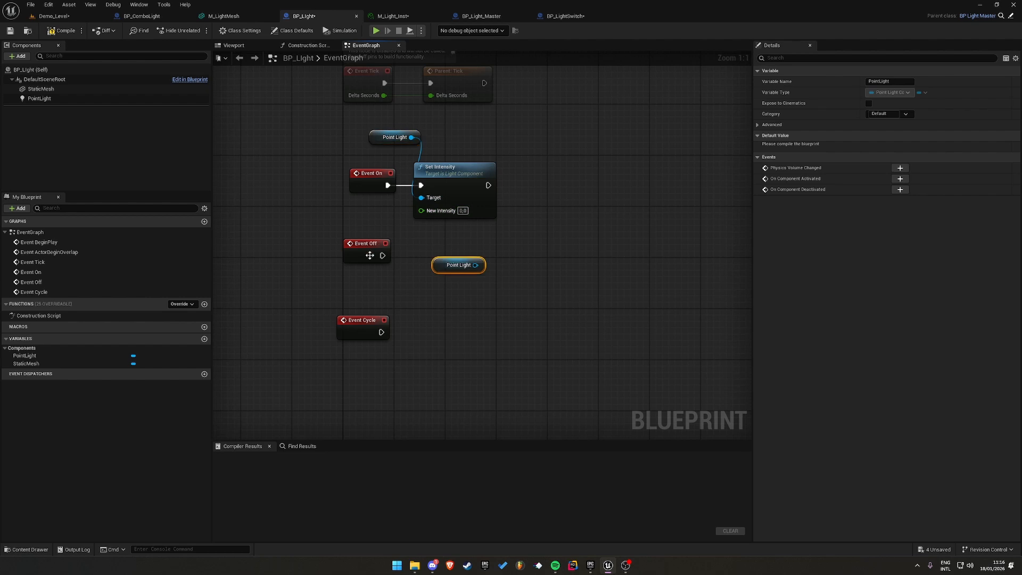
{"action": "left_click_drag", "start_coordinate": [382, 256], "coordinate": [436, 269]}
{"action": "left_click", "coordinate": [468, 192]}
{"action": "key", "text": "ctrl+c"}
{"action": "key", "text": "ctrl+v"}
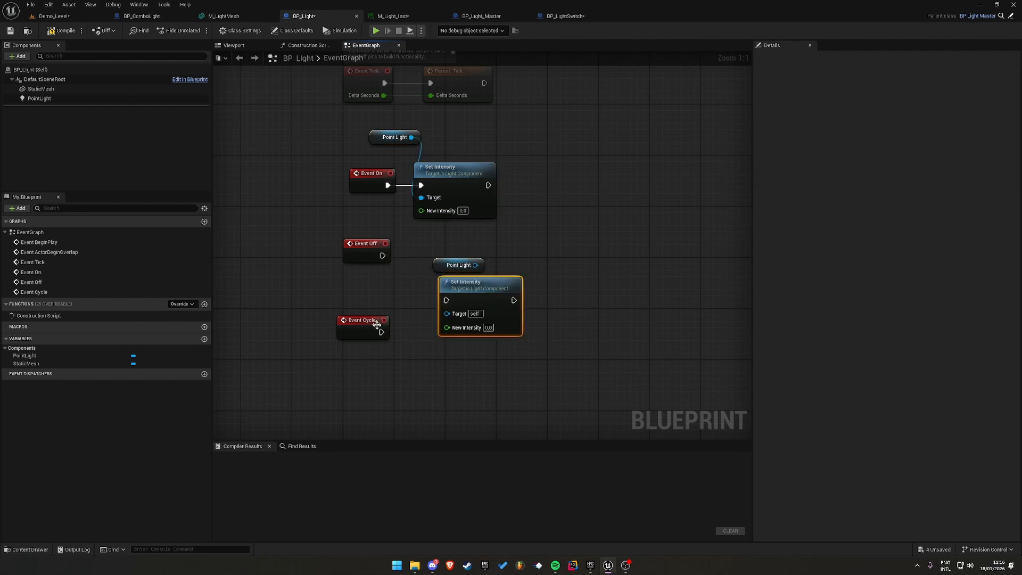
{"action": "left_click_drag", "start_coordinate": [372, 321], "coordinate": [385, 410]}
{"action": "left_click_drag", "start_coordinate": [356, 246], "coordinate": [355, 285]}
{"action": "left_click_drag", "start_coordinate": [475, 265], "coordinate": [383, 293]}
Promote New Intensity on Event On's Set Intensity node to a variable named Intensity and make it instance editable
{"action": "left_click_drag", "start_coordinate": [421, 210], "coordinate": [374, 235]}
{"action": "left_click", "coordinate": [417, 281]}
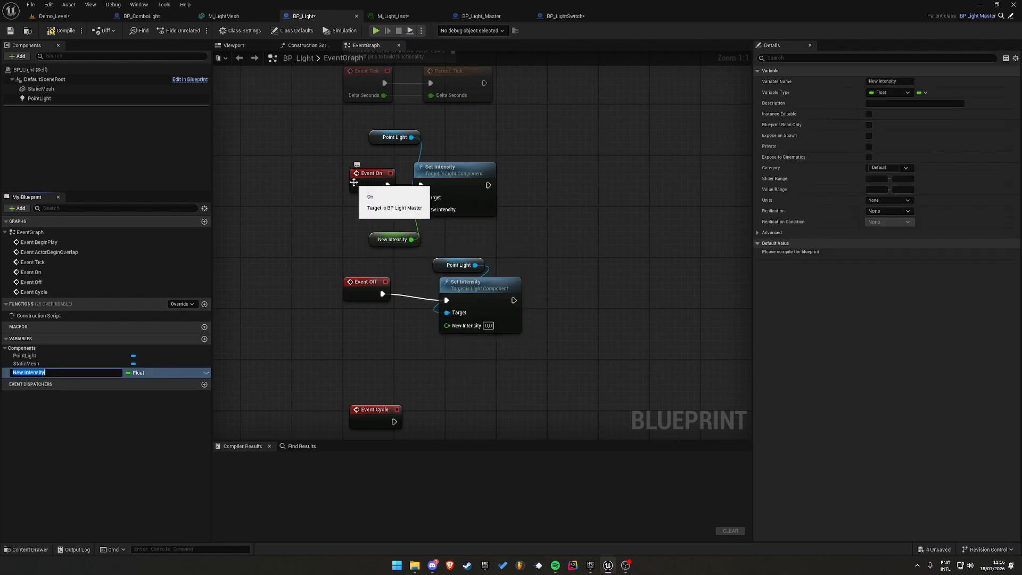
{"action": "type", "text": "Intensity"}
{"action": "key", "text": "Return"}
{"action": "left_click", "coordinate": [207, 372]}
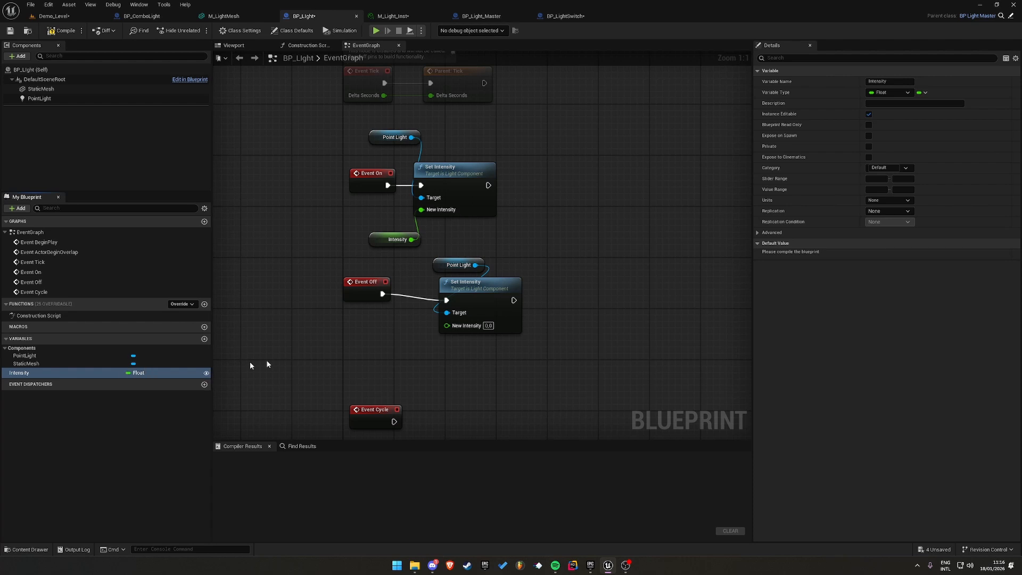
Move the Point Light and Intensity nodes close to Event On's Set Intensity, and align Event Off's Set Intensity group with its event
{"action": "left_click_drag", "start_coordinate": [397, 239], "coordinate": [435, 219]}
{"action": "left_click_drag", "start_coordinate": [395, 138], "coordinate": [446, 158]}
{"action": "right_click_drag", "start_coordinate": [556, 233], "coordinate": [566, 128]}
{"action": "left_click_drag", "start_coordinate": [561, 133], "coordinate": [477, 191]}
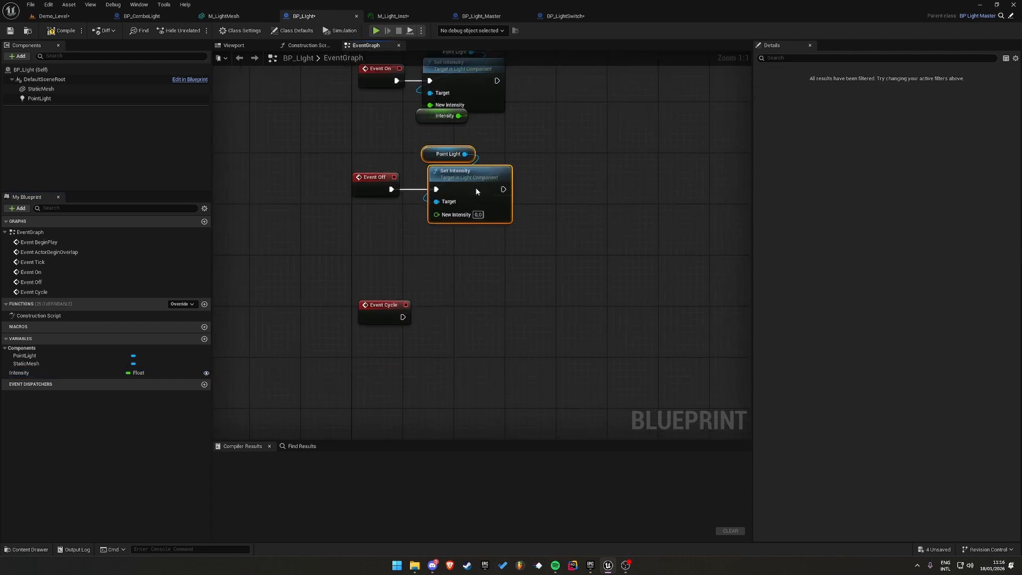
Show the inherited variables in BP_Light's variable list
{"action": "left_click", "coordinate": [545, 151]}
{"action": "right_click_drag", "start_coordinate": [546, 150], "coordinate": [521, 199]}
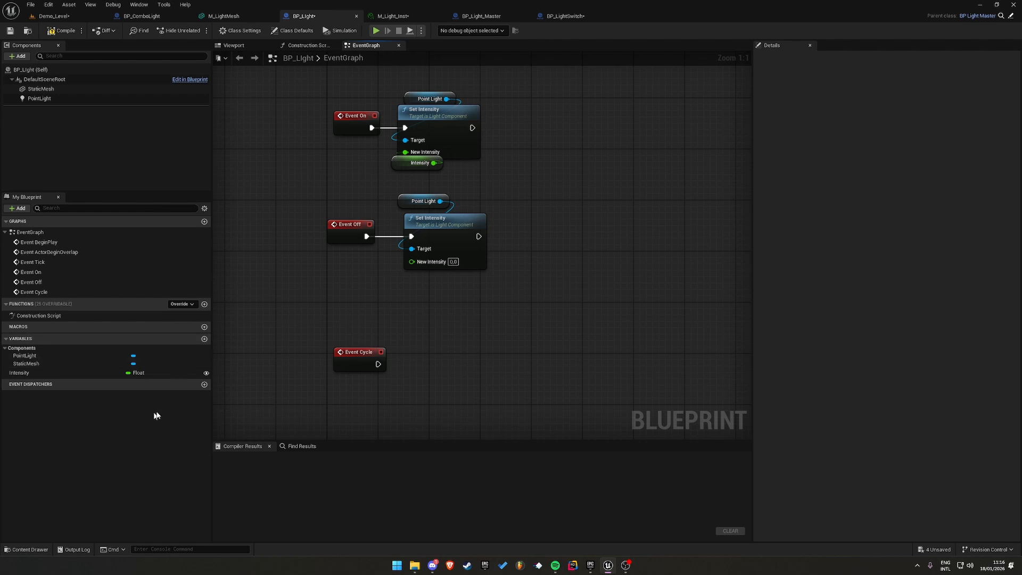
{"action": "left_click", "coordinate": [204, 209]}
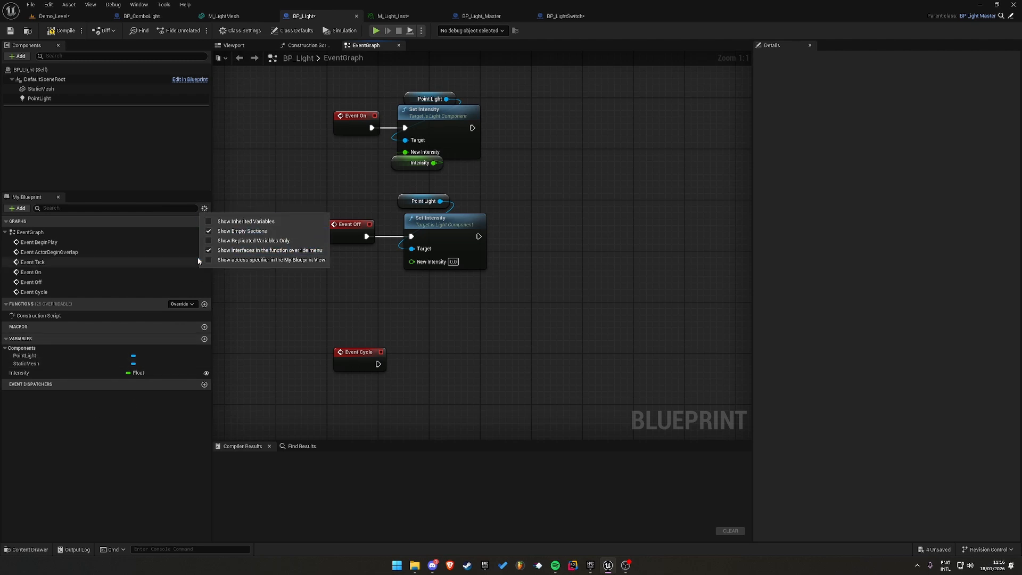
{"action": "left_click", "coordinate": [208, 223]}
{"action": "left_click", "coordinate": [155, 469]}
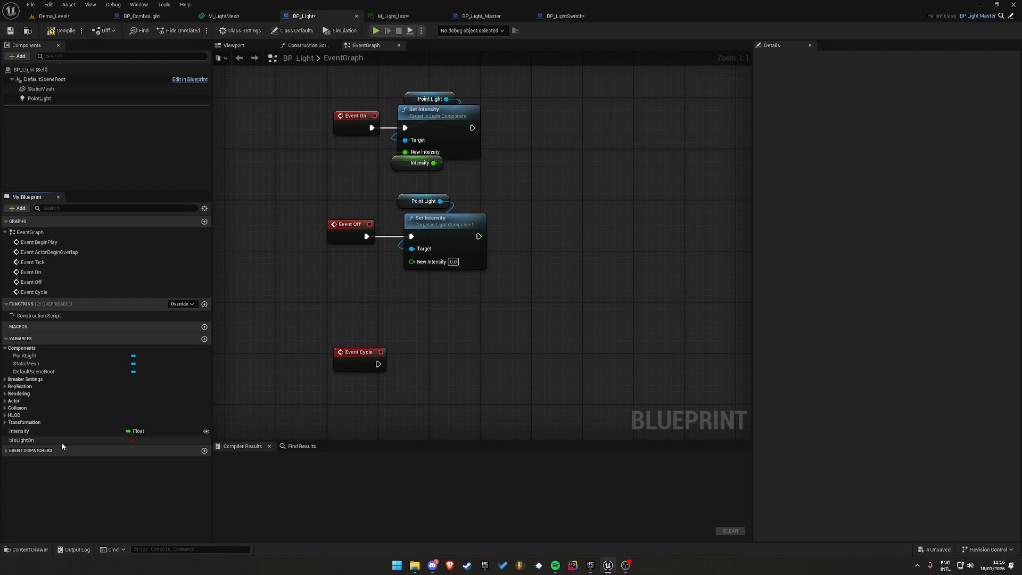
Add a Set Is Light On node after Event On's Set Intensity and set it to true
{"action": "left_click_drag", "start_coordinate": [61, 442], "coordinate": [472, 131]}
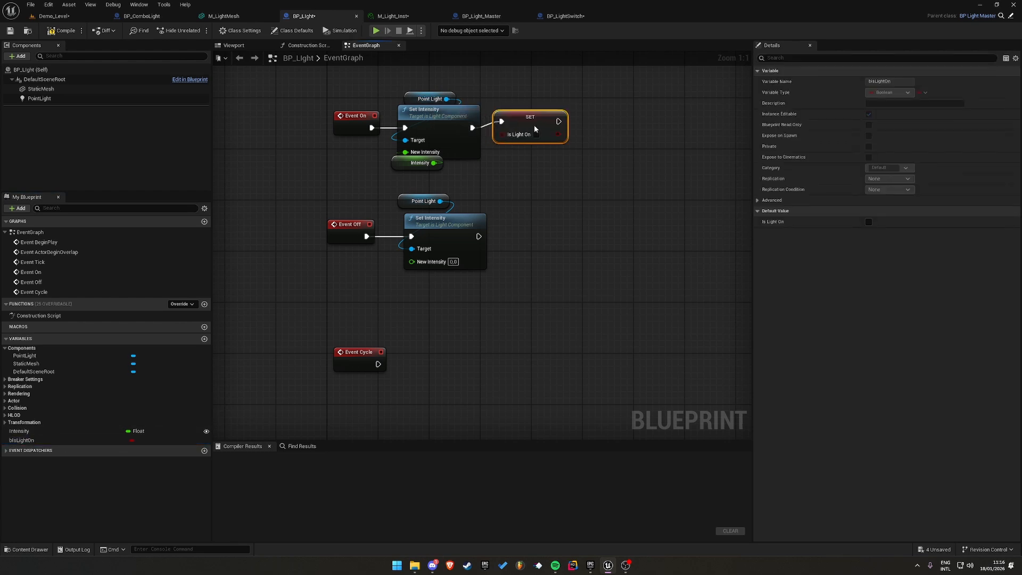
{"action": "left_click", "coordinate": [536, 142]}
{"action": "right_click_drag", "start_coordinate": [563, 247], "coordinate": [527, 218]}
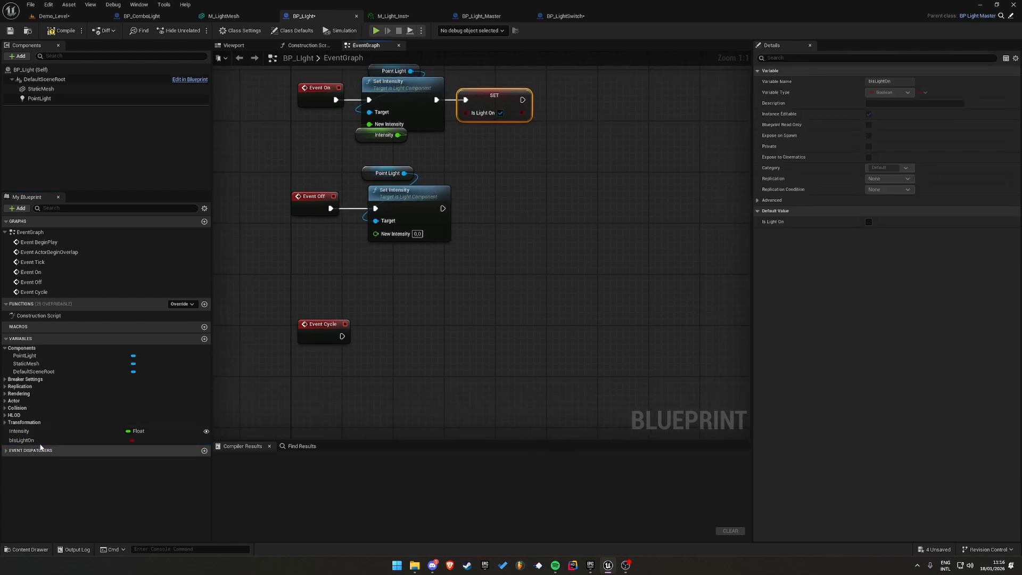
Duplicate the Set Is Light On node after Event Off's Set Intensity and set it to false
{"action": "left_click_drag", "start_coordinate": [21, 440], "coordinate": [485, 177]}
{"action": "left_click", "coordinate": [506, 120]}
{"action": "key", "text": "ctrl+v"}
{"action": "left_click_drag", "start_coordinate": [512, 175], "coordinate": [506, 213]}
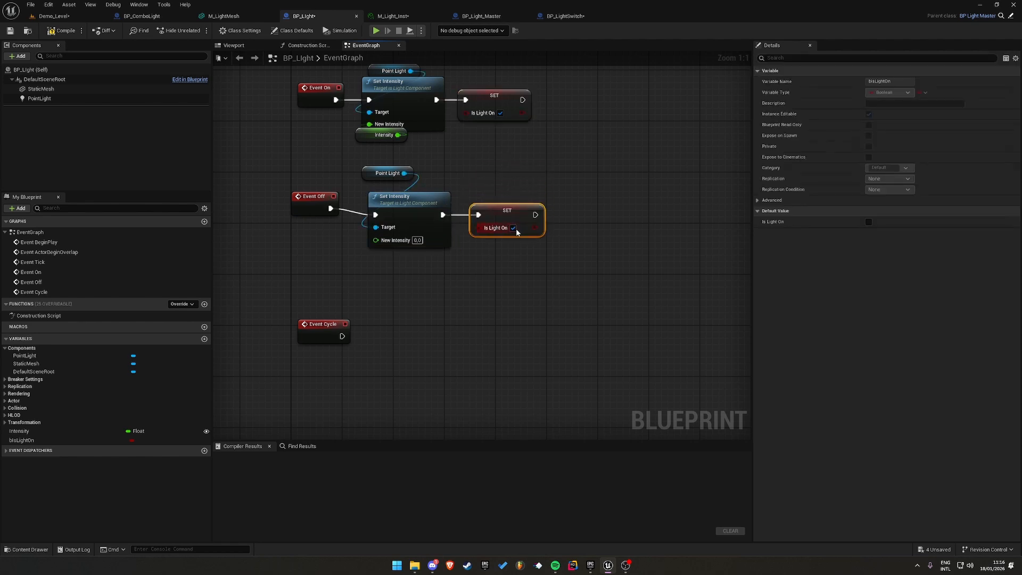
{"action": "left_click_drag", "start_coordinate": [495, 302], "coordinate": [532, 231]}
{"action": "right_click_drag", "start_coordinate": [524, 308], "coordinate": [615, 221]}
{"action": "left_click", "coordinate": [586, 229]}
{"action": "right_click_drag", "start_coordinate": [530, 242], "coordinate": [523, 320]}
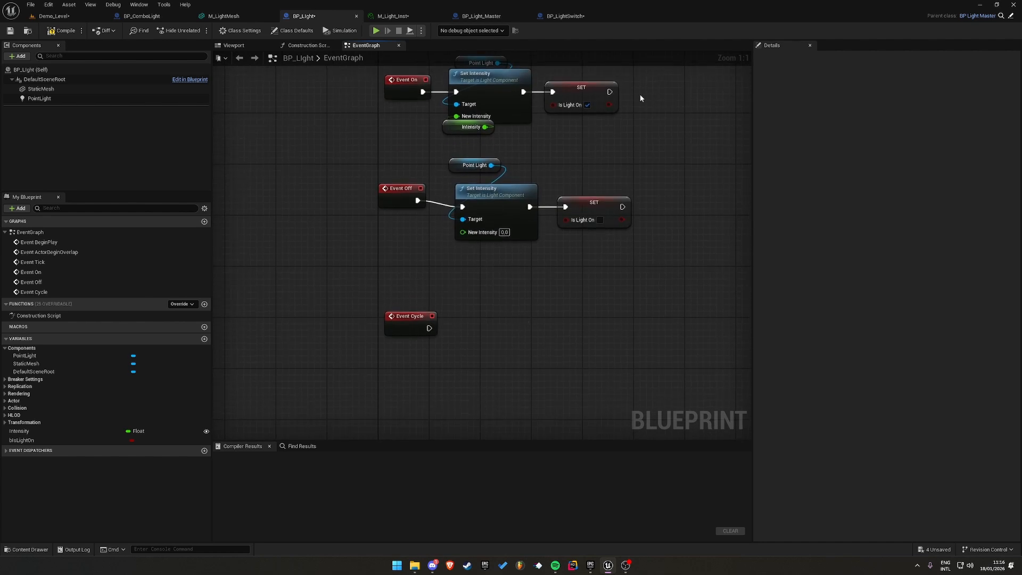
Connect Event Cycle to a Branch node and use Is Light On as its condition, placed directly beneath the Branch
{"action": "left_click_drag", "start_coordinate": [640, 95], "coordinate": [415, 193]}
{"action": "right_click_drag", "start_coordinate": [408, 249], "coordinate": [410, 111]}
{"action": "left_click", "coordinate": [396, 187]}
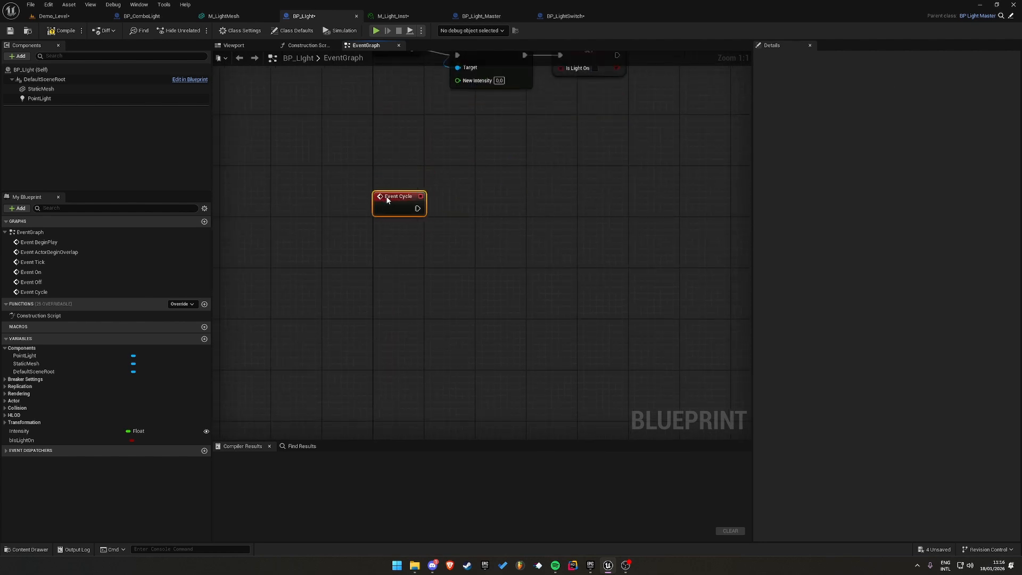
{"action": "left_click_drag", "start_coordinate": [47, 440], "coordinate": [437, 247], "text": "ctrl"}
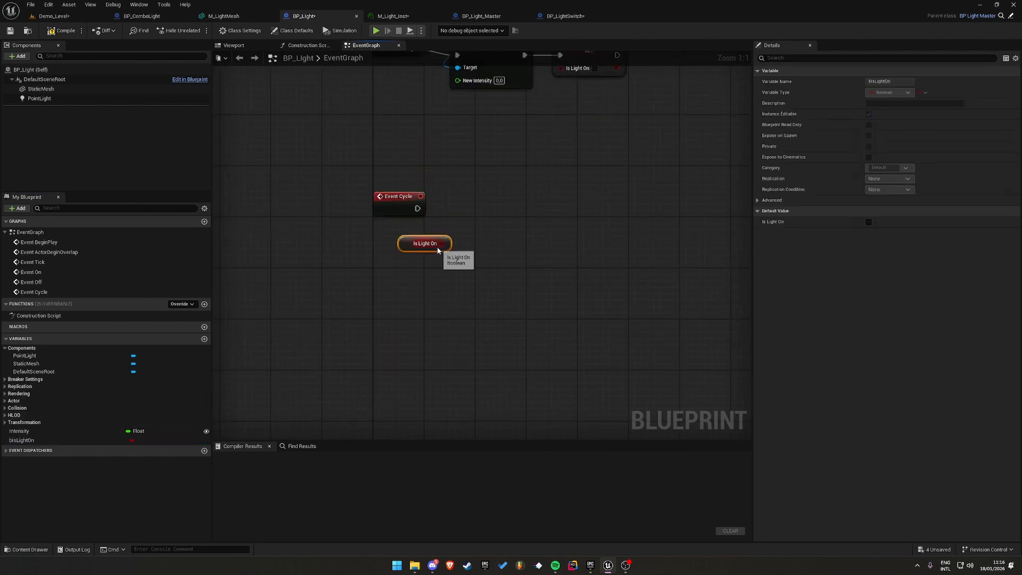
{"action": "left_click_drag", "start_coordinate": [474, 215], "coordinate": [473, 203]}
{"action": "left_click_drag", "start_coordinate": [491, 194], "coordinate": [504, 200]}
{"action": "left_click", "coordinate": [552, 187]}
{"action": "right_click_drag", "start_coordinate": [479, 235], "coordinate": [450, 251]}
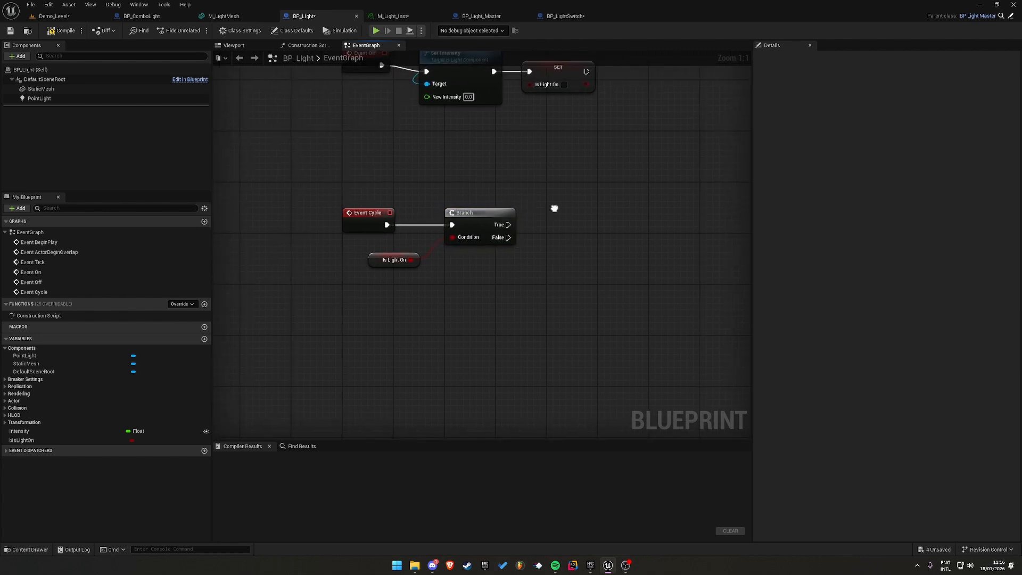
{"action": "right_click_drag", "start_coordinate": [496, 220], "coordinate": [460, 249]}
{"action": "left_click_drag", "start_coordinate": [342, 295], "coordinate": [419, 282]}
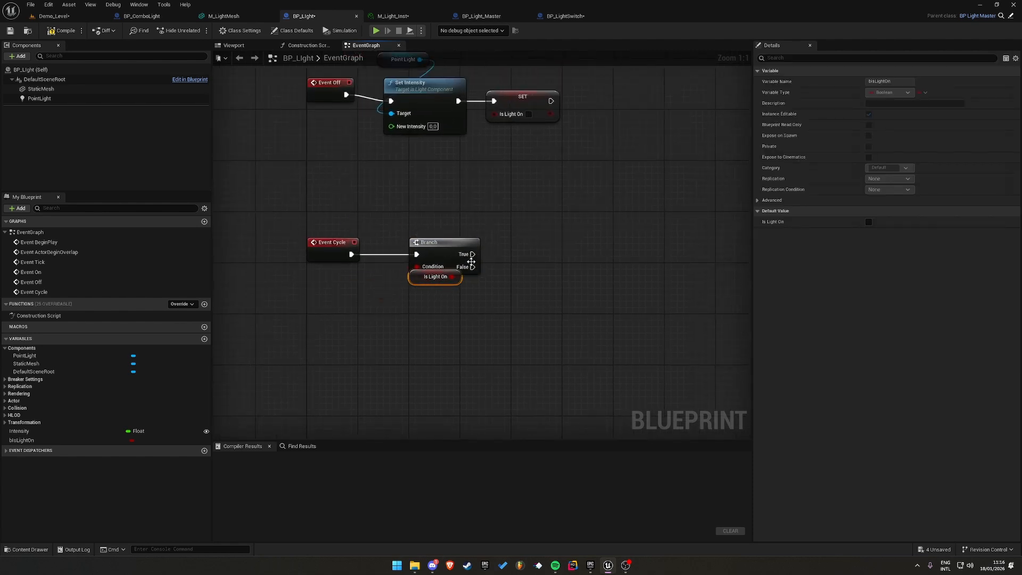
Call the Off event from the Branch's True output and the On event from its False output
{"action": "left_click_drag", "start_coordinate": [530, 226], "coordinate": [526, 213]}
{"action": "type", "text": "off"}
{"action": "key", "text": "Return"}
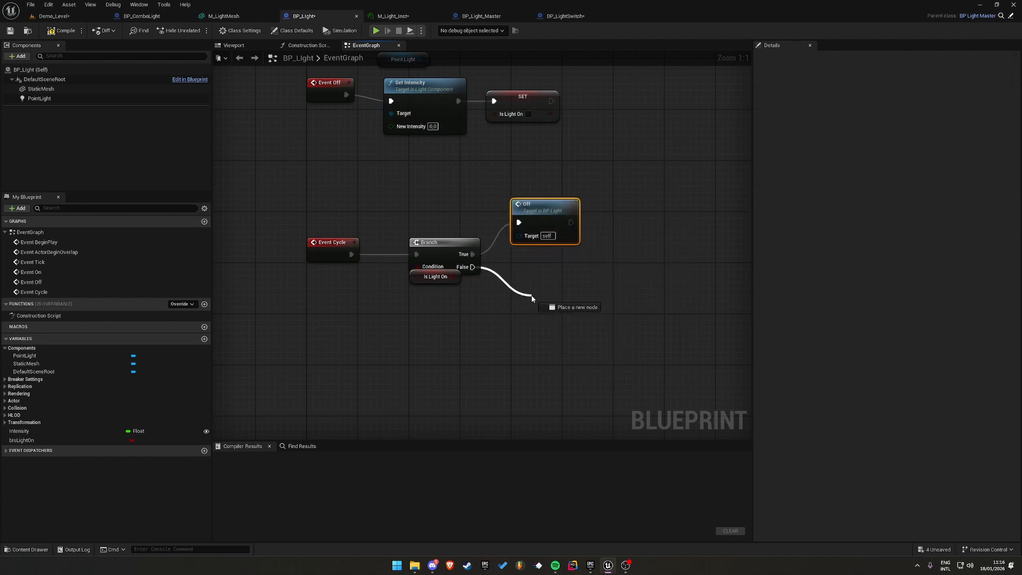
{"action": "left_click_drag", "start_coordinate": [532, 298], "coordinate": [538, 290]}
{"action": "type", "text": "on"}
{"action": "key", "text": "Return"}
{"action": "left_click", "coordinate": [594, 234]}
{"action": "right_click_drag", "start_coordinate": [593, 210], "coordinate": [607, 345]}
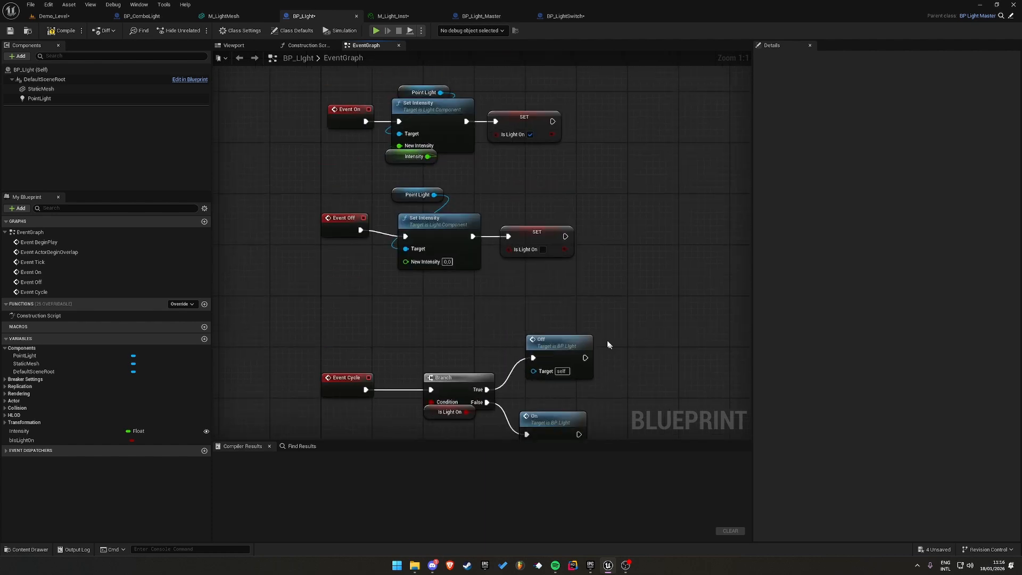
Check the PointLight's intensity settings, compile BP_Light, and set the Intensity variable's default value to 20
{"action": "left_click", "coordinate": [39, 99]}
{"action": "left_click", "coordinate": [887, 222]}
{"action": "left_click", "coordinate": [877, 237]}
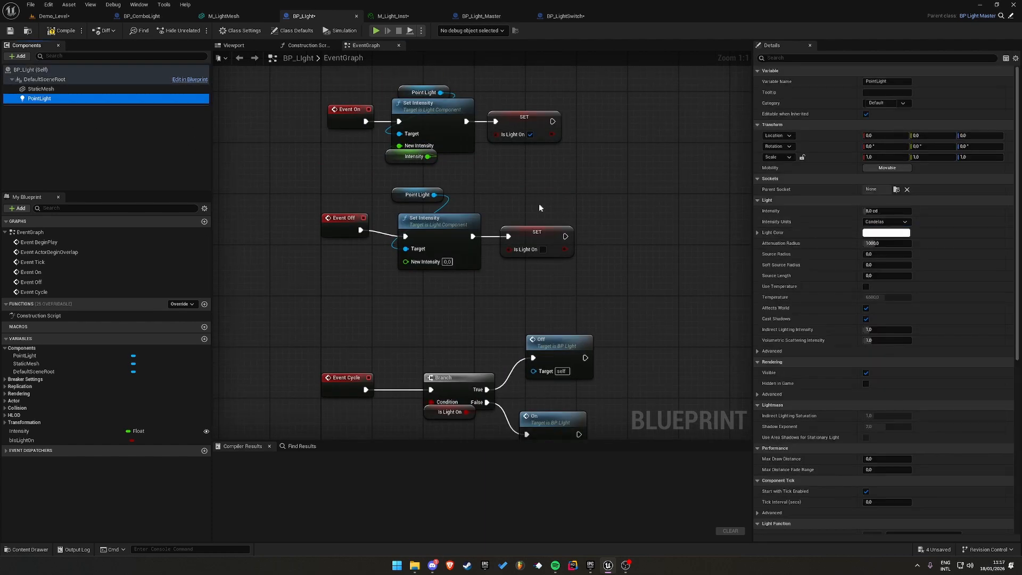
{"action": "left_click", "coordinate": [397, 161]}
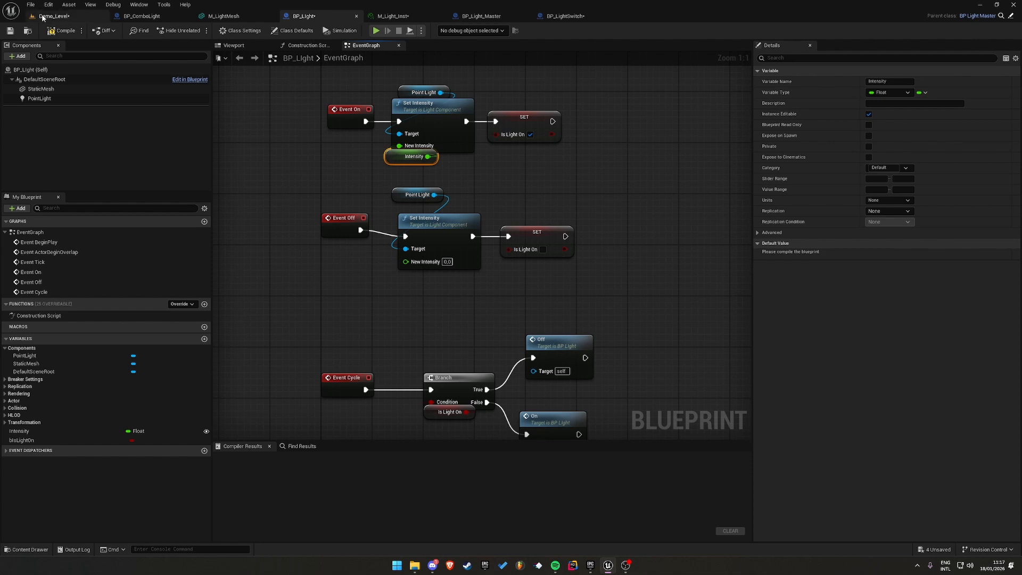
{"action": "left_click", "coordinate": [62, 31]}
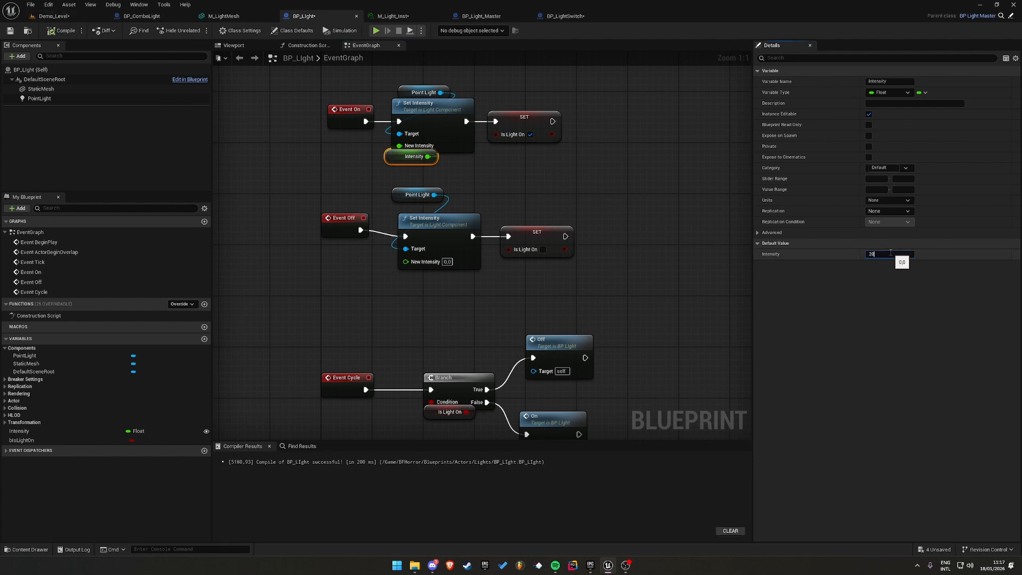
{"action": "key", "text": "Return"}
{"action": "left_click", "coordinate": [52, 35]}
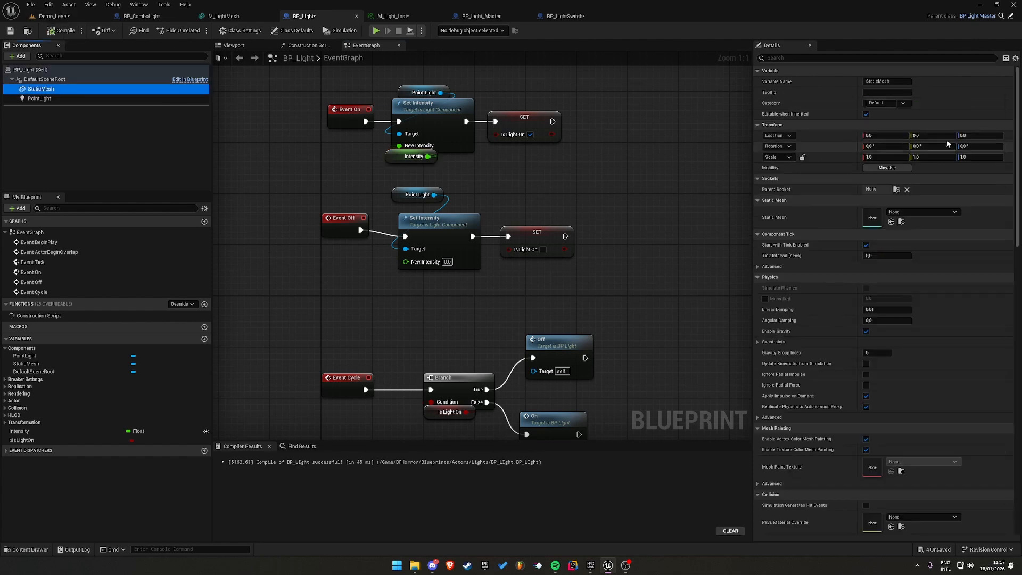
Assign the Cube mesh to the StaticMesh component
{"action": "left_click", "coordinate": [41, 89]}
{"action": "left_click", "coordinate": [906, 212]}
{"action": "type", "text": "cube"}
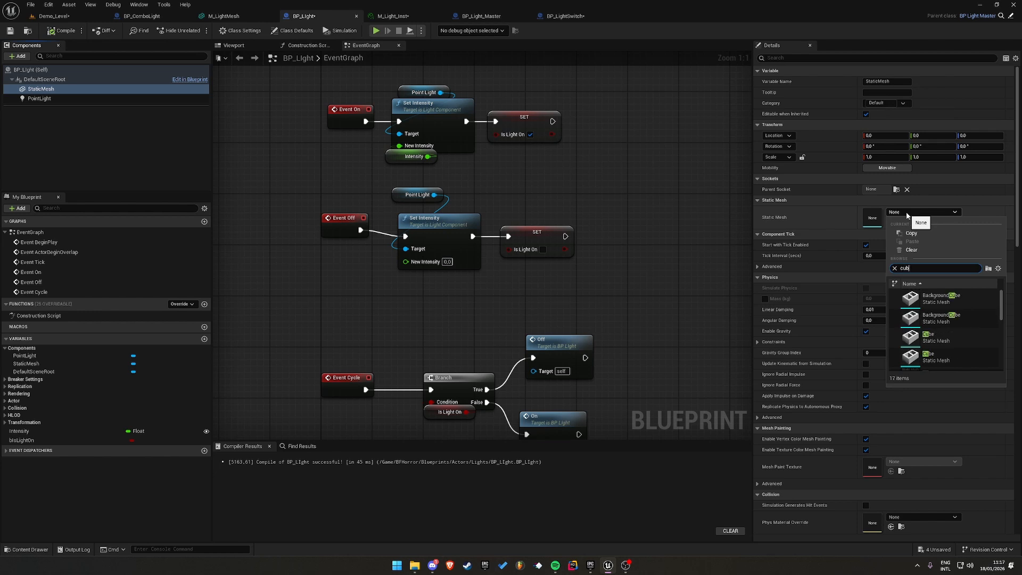
{"action": "left_click", "coordinate": [940, 339]}
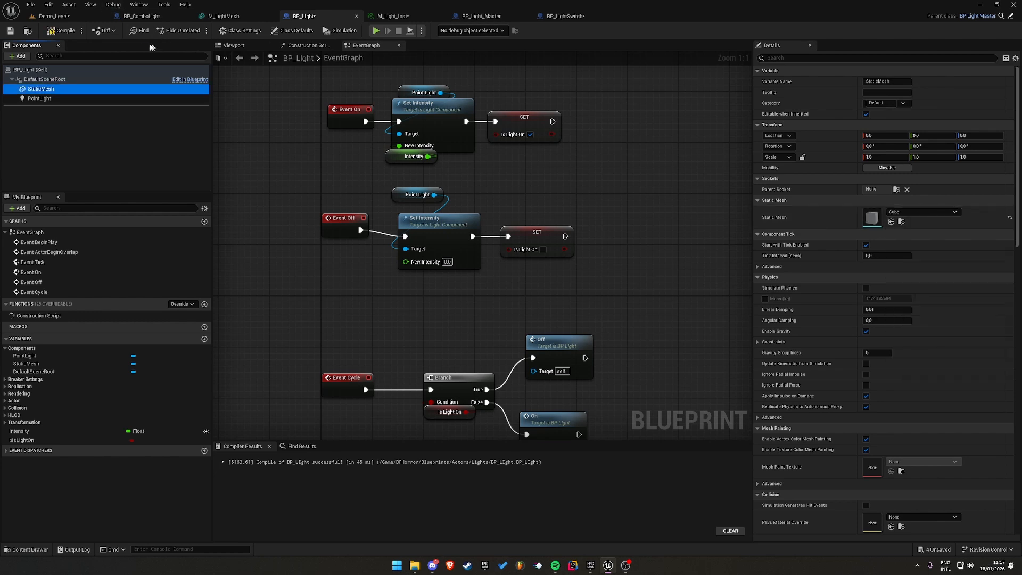
Scale the cube mesh to 0.2 on all three axes and move the PointLight below it to Z -78
{"action": "left_click", "coordinate": [232, 45]}
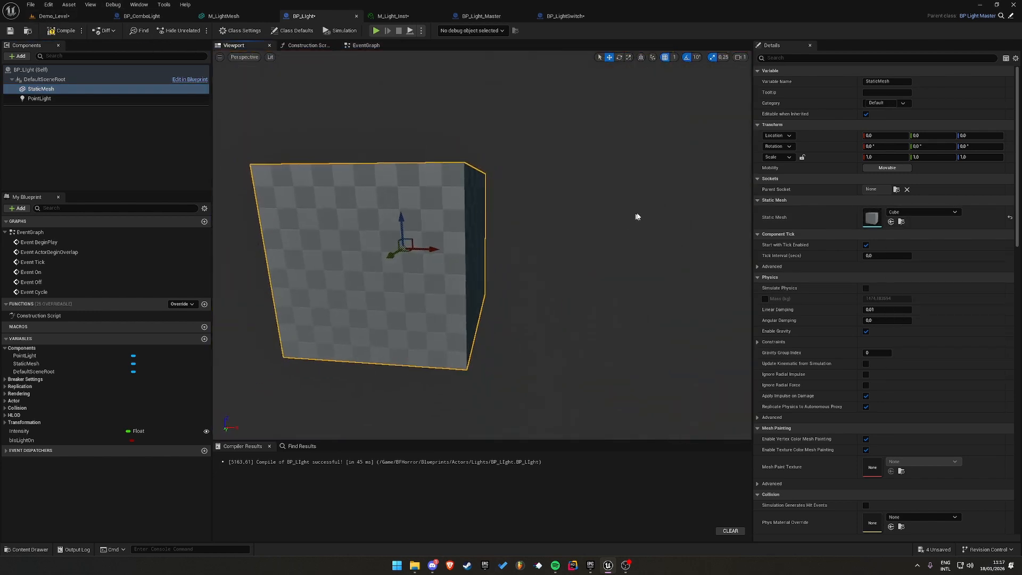
{"action": "left_click_drag", "start_coordinate": [897, 160], "coordinate": [894, 158]}
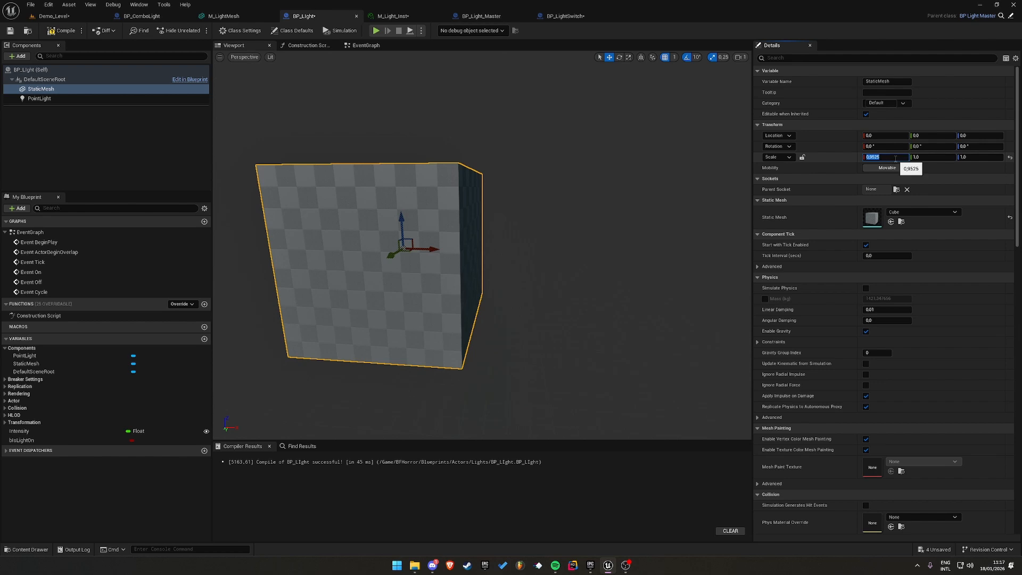
{"action": "type", "text": "2"}
{"action": "key", "text": "Return"}
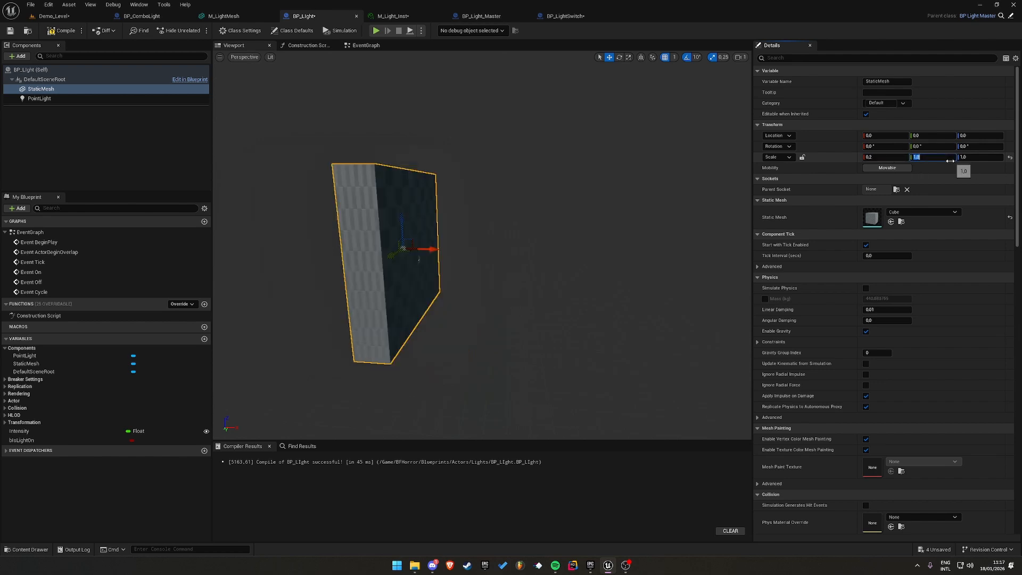
{"action": "left_click", "coordinate": [950, 161]}
{"action": "type", "text": ".2"}
{"action": "key", "text": "Return"}
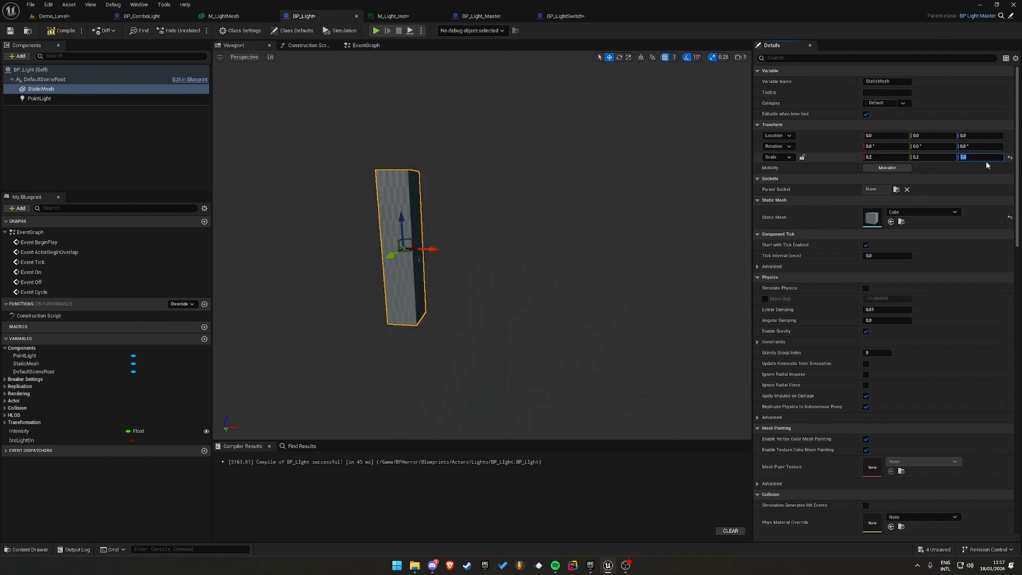
{"action": "type", "text": ".2"}
{"action": "key", "text": "Return"}
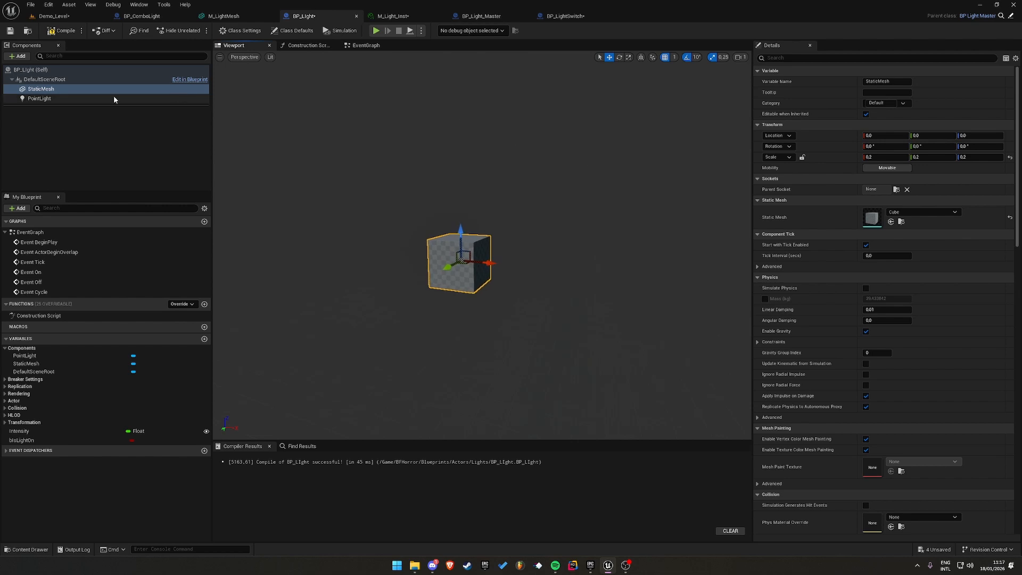
{"action": "left_click", "coordinate": [40, 99]}
{"action": "left_click_drag", "start_coordinate": [458, 237], "coordinate": [468, 310]}
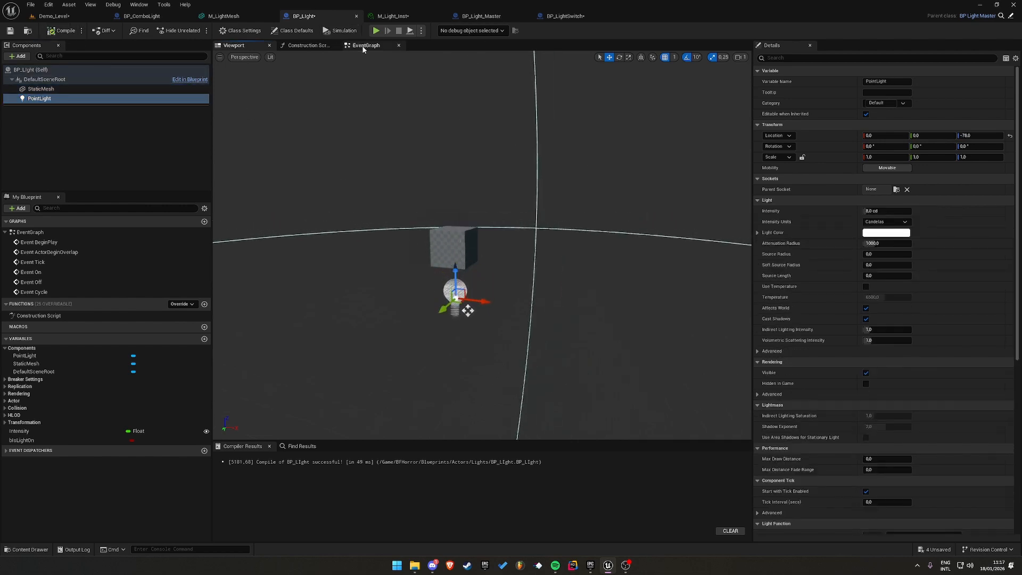
Straighten Event Off's node chain in the event graph and move its Point Light node close to Set Intensity
{"action": "left_click", "coordinate": [363, 48]}
{"action": "right_click_drag", "start_coordinate": [506, 319], "coordinate": [525, 359]}
{"action": "left_click_drag", "start_coordinate": [650, 248], "coordinate": [316, 311]}
{"action": "left_click", "coordinate": [469, 230]}
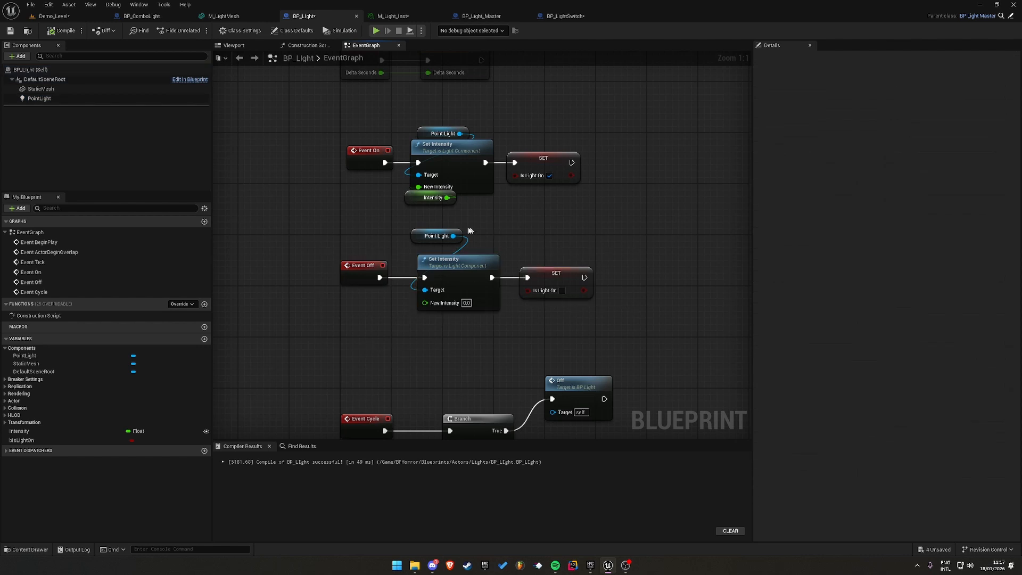
{"action": "scroll", "coordinate": [545, 210], "scroll_direction": "down", "scroll_amount": 1}
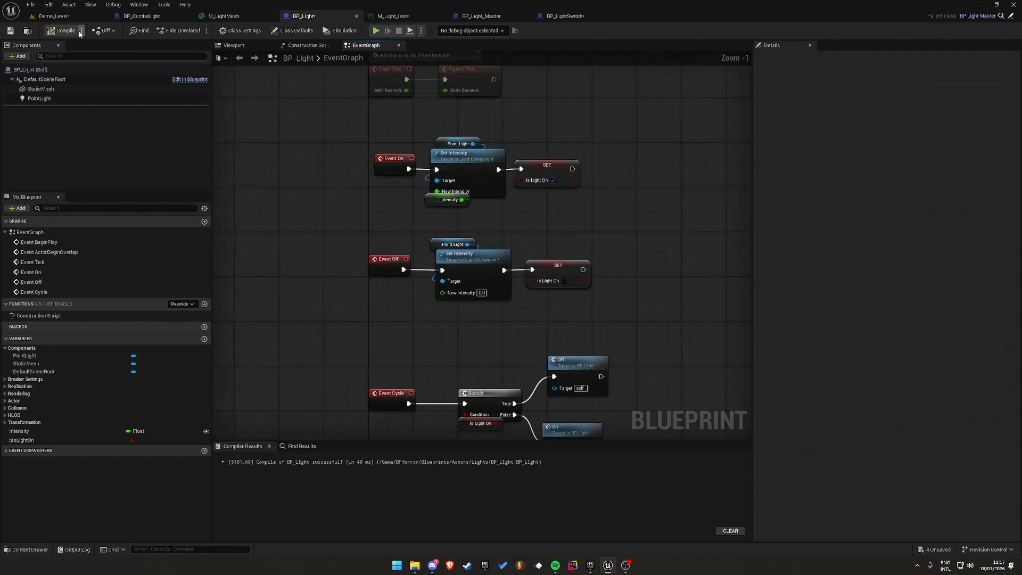
{"action": "scroll", "coordinate": [297, 219], "scroll_direction": "down", "scroll_amount": 1}
{"action": "scroll", "coordinate": [341, 282], "scroll_direction": "up", "scroll_amount": 2}
{"action": "right_click_drag", "start_coordinate": [400, 340], "coordinate": [390, 287]}
{"action": "right_click_drag", "start_coordinate": [629, 319], "coordinate": [624, 255]}
{"action": "left_click_drag", "start_coordinate": [665, 201], "coordinate": [334, 384]}
{"action": "left_click", "coordinate": [333, 384]}
Switch to Demo_Level and delete the room's two ceiling lights, BP_Light_Master3 and BP_Light_Master22, despite their references
{"action": "left_click", "coordinate": [41, 10]}
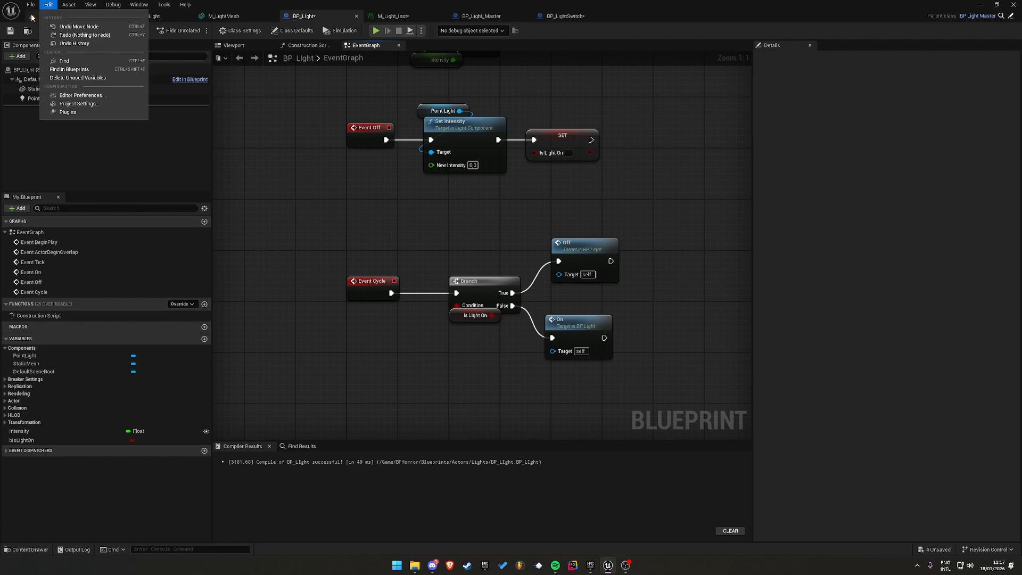
{"action": "left_click", "coordinate": [33, 14]}
{"action": "key", "text": "w"}
{"action": "right_click_drag", "start_coordinate": [454, 180], "coordinate": [554, 107]}
{"action": "key", "text": "s"}
{"action": "right_click_drag", "start_coordinate": [422, 208], "coordinate": [447, 245]}
{"action": "left_click", "coordinate": [434, 230]}
{"action": "key", "text": "Delete"}
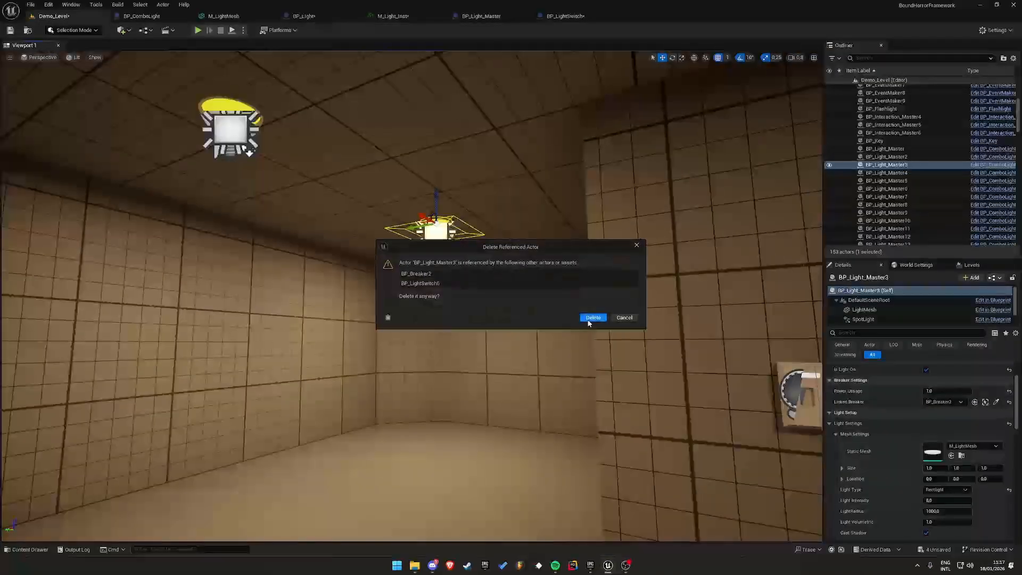
{"action": "left_click", "coordinate": [592, 327]}
{"action": "left_click", "coordinate": [232, 128]}
{"action": "key", "text": "Delete"}
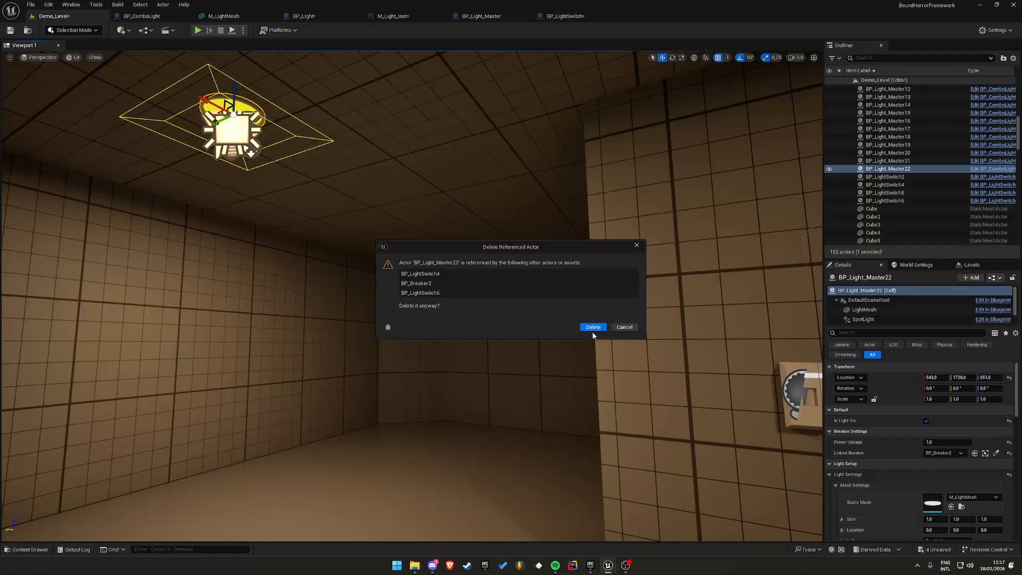
{"action": "left_click", "coordinate": [593, 328]}
Place a BP_Light actor in the room of Demo_Level and raise it to just below the ceiling
{"action": "key", "text": "ctrl+space"}
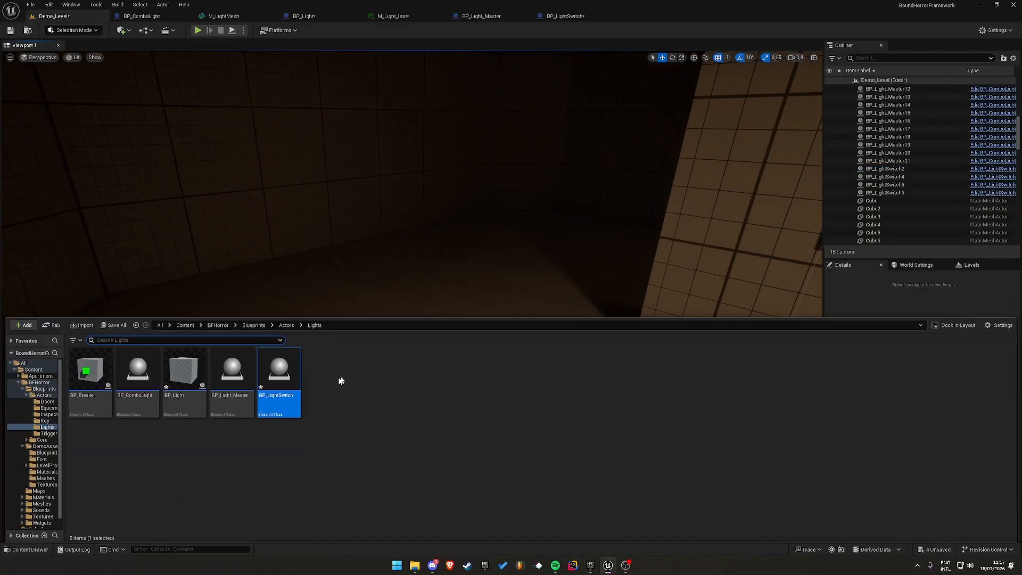
{"action": "left_click", "coordinate": [130, 405]}
{"action": "left_click_drag", "start_coordinate": [181, 413], "coordinate": [514, 250]}
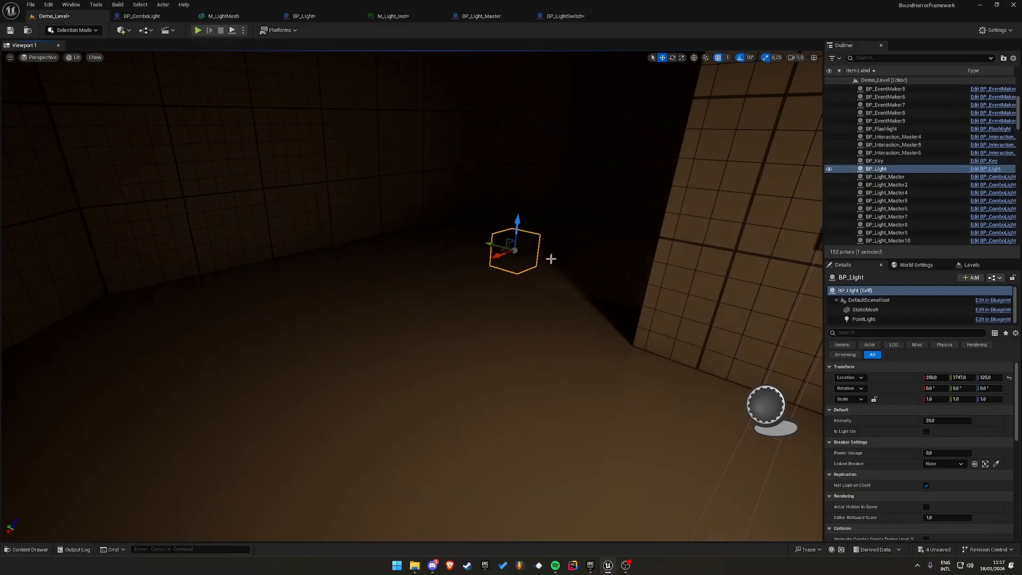
{"action": "right_click_drag", "start_coordinate": [550, 259], "coordinate": [602, 218]}
{"action": "left_click_drag", "start_coordinate": [347, 379], "coordinate": [346, 193]}
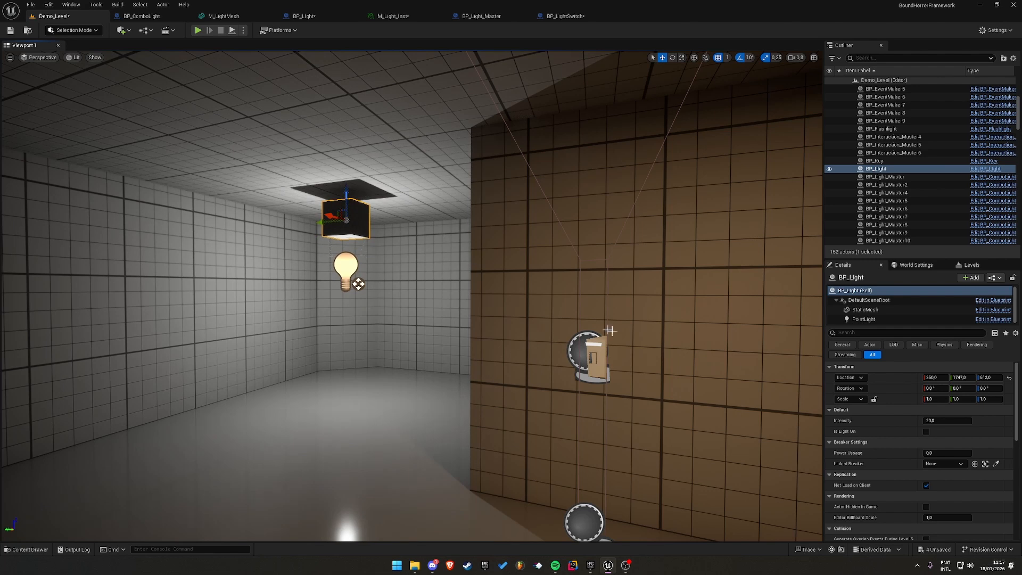
{"action": "right_click_drag", "start_coordinate": [551, 347], "coordinate": [516, 347]}
{"action": "right_click_drag", "start_coordinate": [486, 258], "coordinate": [454, 280]}
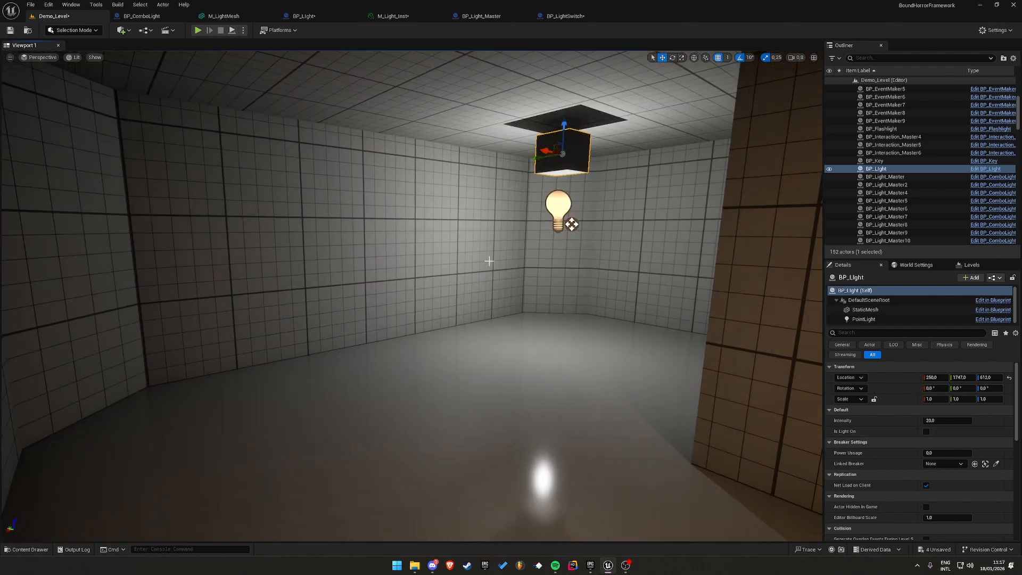
Copy Event Cycle's Branch, Is Light On, Off and On nodes into BP_Light's Construction Script, connected after the parent call, and compile
{"action": "key", "text": "ctrl+space"}
{"action": "double_click", "coordinate": [195, 371]}
{"action": "right_click_drag", "start_coordinate": [678, 189], "coordinate": [646, 193]}
{"action": "scroll", "coordinate": [646, 193], "scroll_direction": "down", "scroll_amount": 1}
{"action": "left_click_drag", "start_coordinate": [646, 191], "coordinate": [456, 327]}
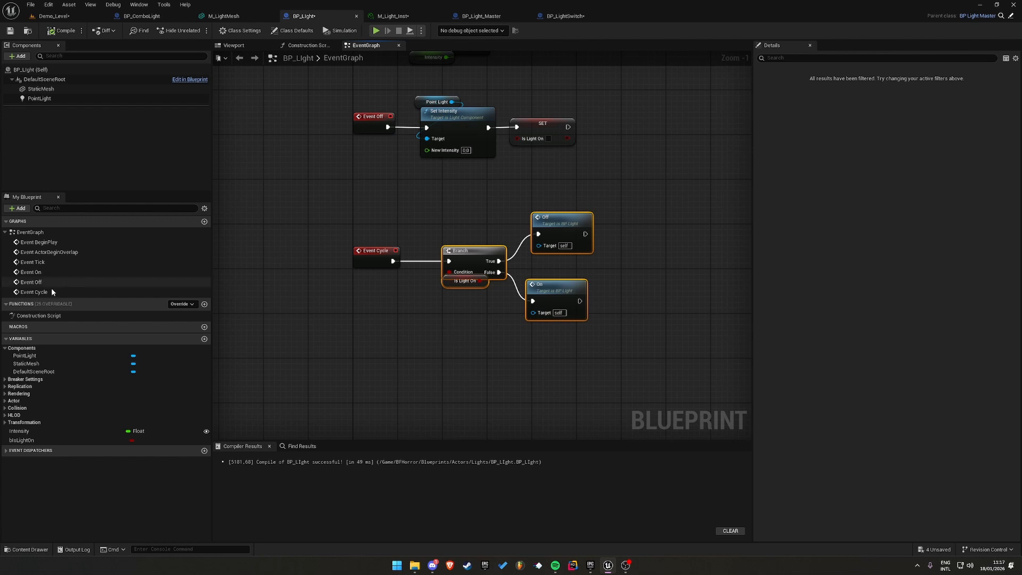
{"action": "key", "text": "ctrl+c"}
{"action": "double_click", "coordinate": [63, 316]}
{"action": "key", "text": "ctrl+v"}
{"action": "left_click_drag", "start_coordinate": [392, 257], "coordinate": [438, 294]}
{"action": "key", "text": "q"}
{"action": "left_click", "coordinate": [503, 196]}
{"action": "left_click", "coordinate": [102, 95]}
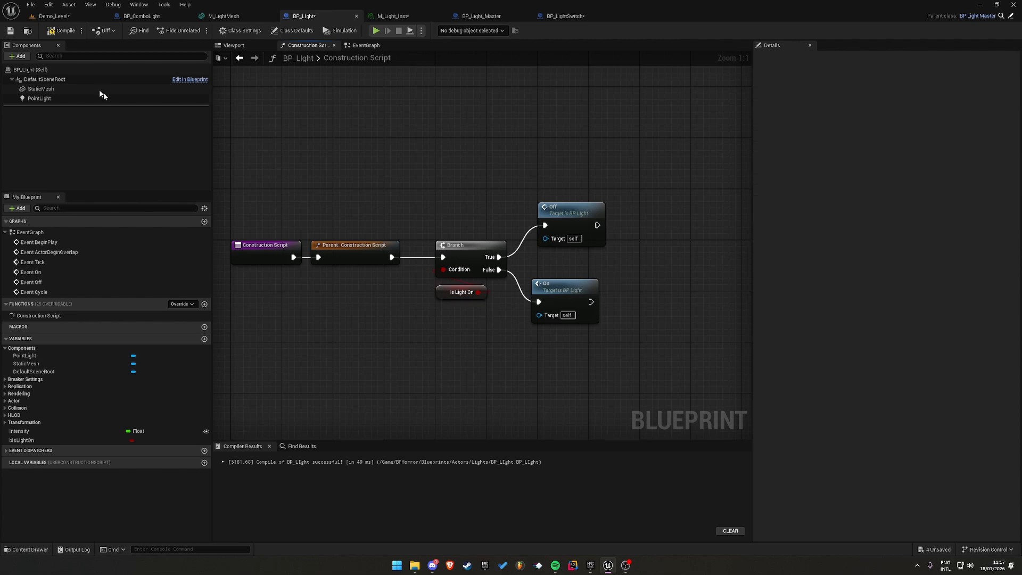
{"action": "left_click_drag", "start_coordinate": [589, 177], "coordinate": [525, 350]}
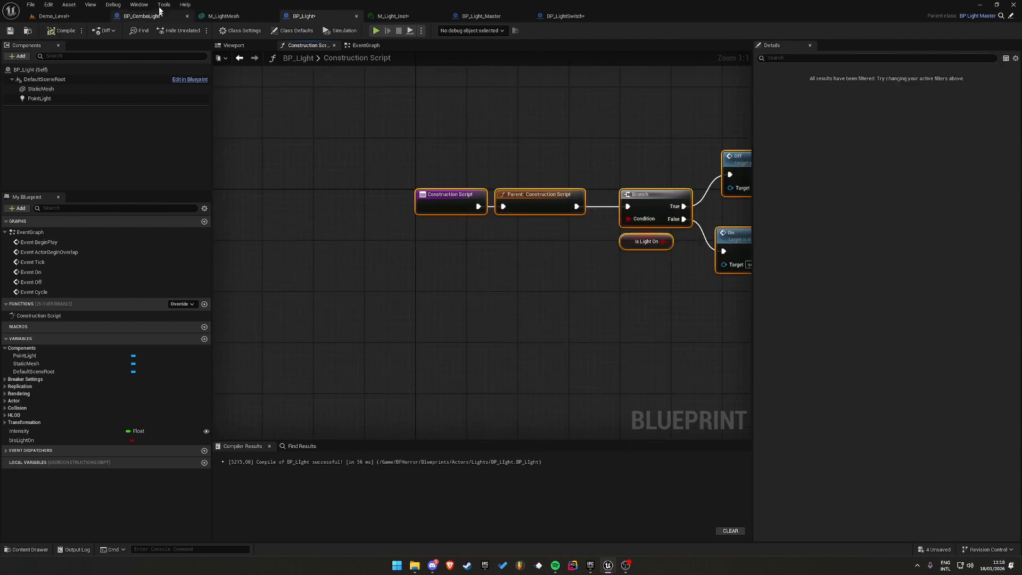
Examine how BP_ComboLight's Construction Script sets up its light intensity, and return to Demo_Level
{"action": "left_click", "coordinate": [140, 16]}
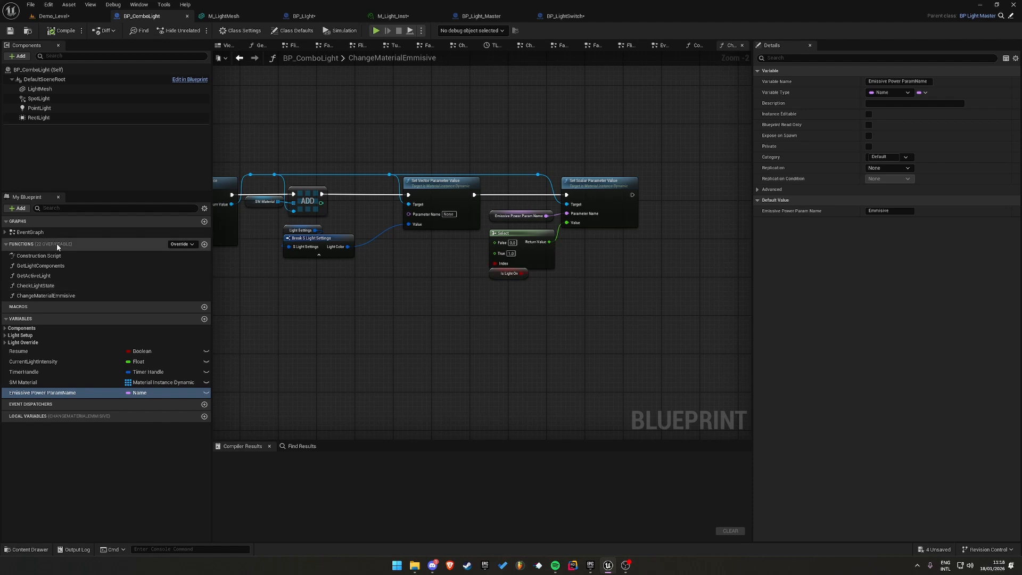
{"action": "left_click", "coordinate": [58, 258]}
{"action": "double_click", "coordinate": [58, 257]}
{"action": "right_click_drag", "start_coordinate": [728, 264], "coordinate": [524, 434]}
{"action": "scroll", "coordinate": [506, 377], "scroll_direction": "up", "scroll_amount": 1}
{"action": "right_click_drag", "start_coordinate": [506, 377], "coordinate": [660, 295]}
{"action": "scroll", "coordinate": [638, 237], "scroll_direction": "down", "scroll_amount": 1}
{"action": "right_click_drag", "start_coordinate": [288, 249], "coordinate": [315, 301]}
{"action": "scroll", "coordinate": [278, 283], "scroll_direction": "up", "scroll_amount": 1}
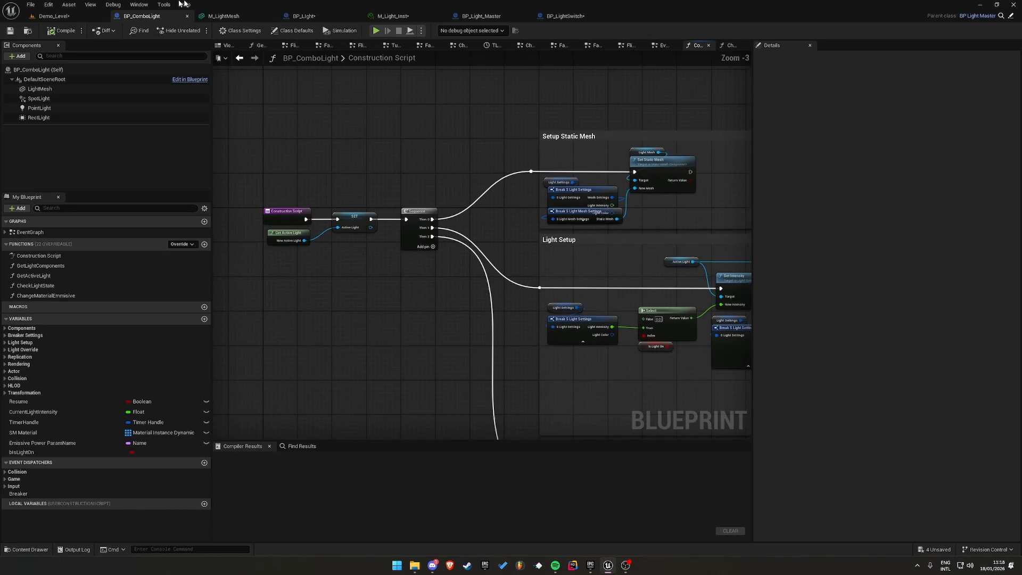
{"action": "left_click", "coordinate": [312, 17]}
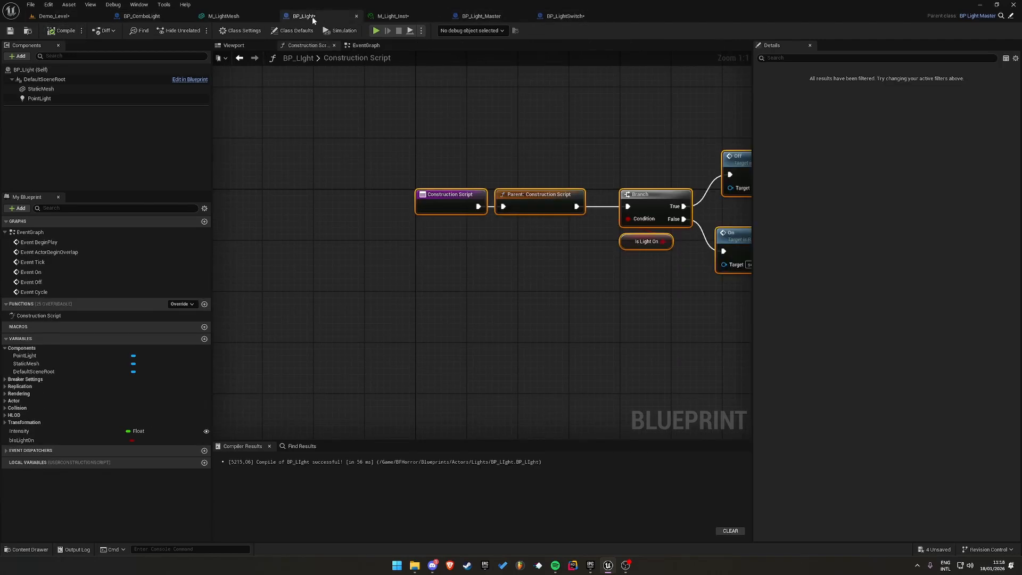
{"action": "left_click", "coordinate": [53, 16]}
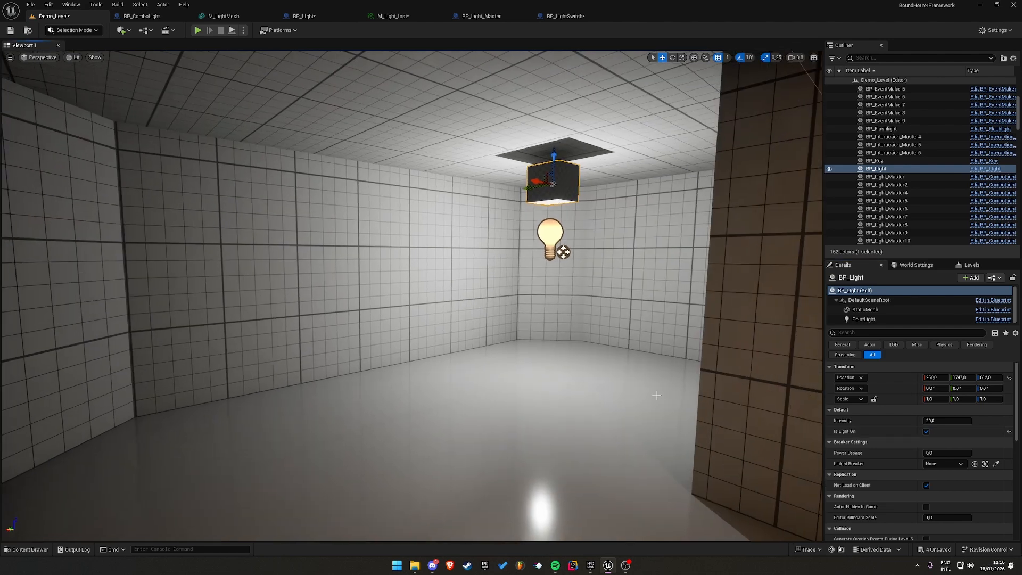
Delete the Off, On, Branch and Is Light On nodes from BP_Light's Construction Script
{"action": "key", "text": "ctrl+space"}
{"action": "double_click", "coordinate": [183, 376]}
{"action": "right_click_drag", "start_coordinate": [624, 343], "coordinate": [445, 373]}
{"action": "left_click", "coordinate": [446, 373]}
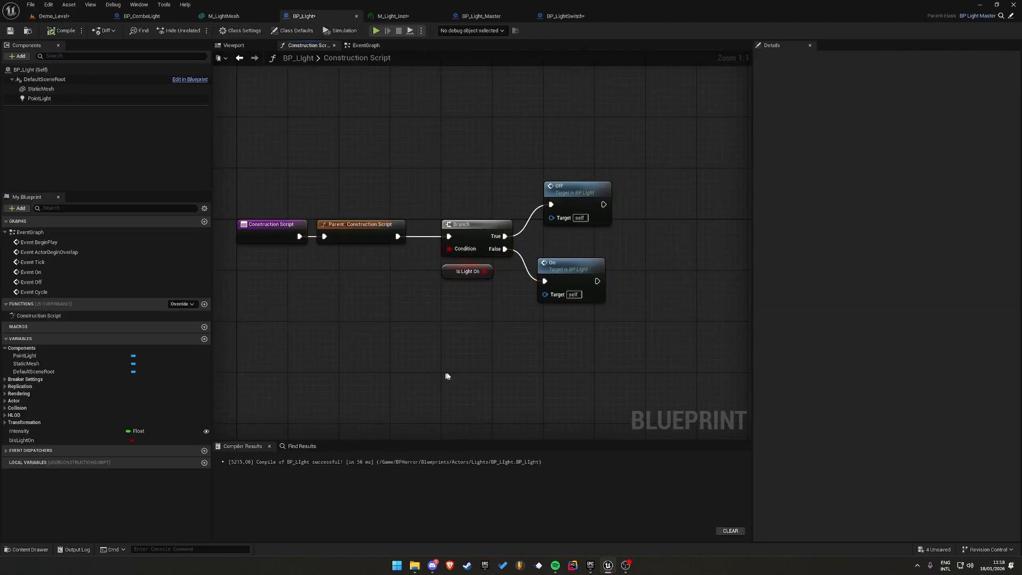
{"action": "left_click_drag", "start_coordinate": [565, 275], "coordinate": [572, 275]}
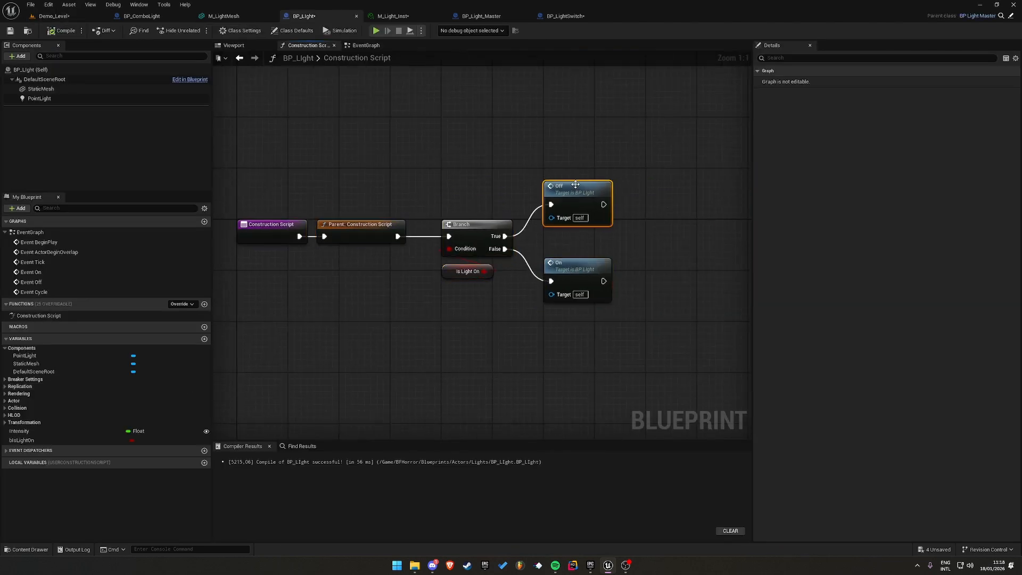
{"action": "left_click_drag", "start_coordinate": [696, 142], "coordinate": [554, 300]}
{"action": "key", "text": "Delete"}
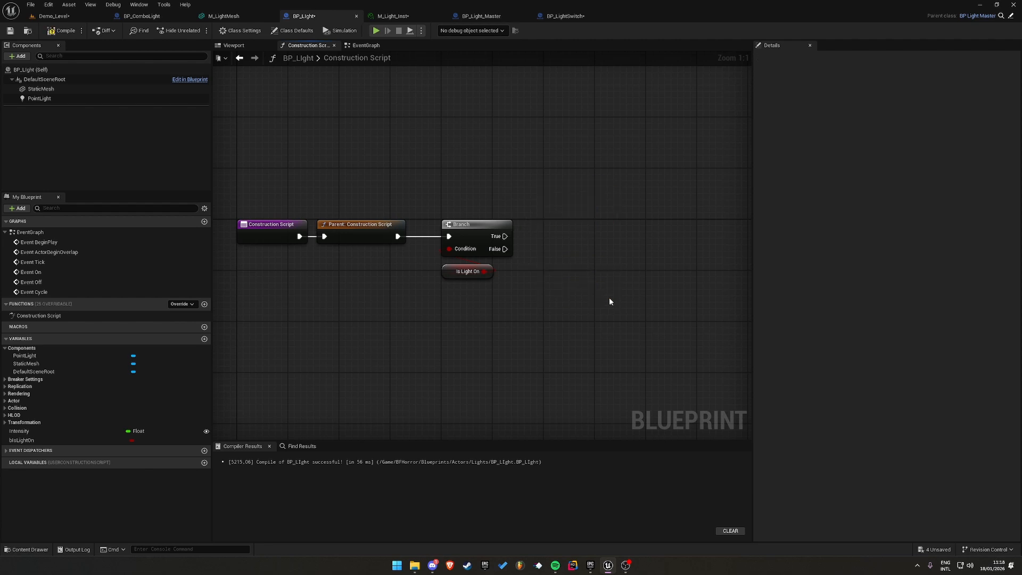
{"action": "left_click_drag", "start_coordinate": [532, 187], "coordinate": [445, 293]}
{"action": "key", "text": "Delete"}
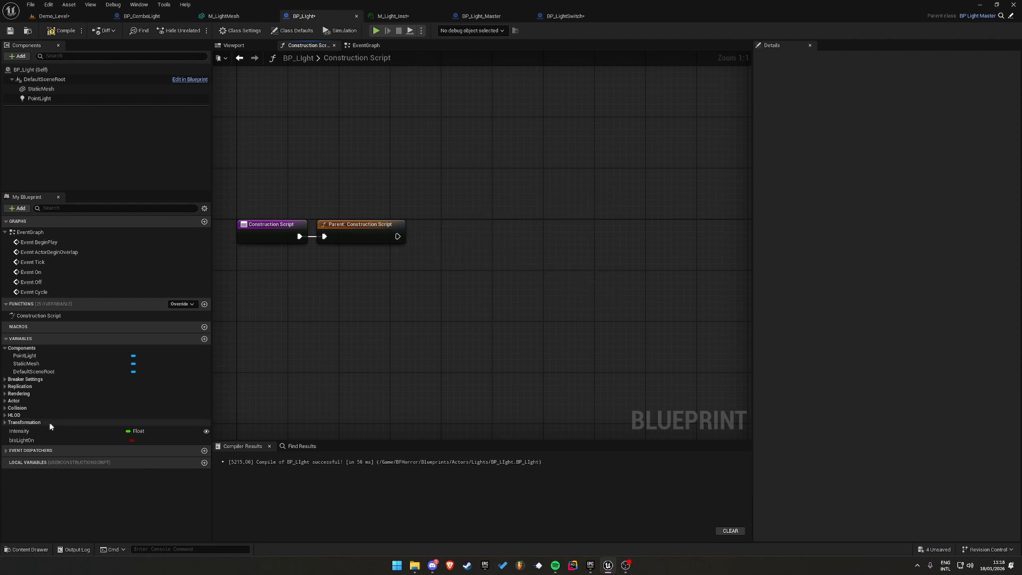
Add Is Light On and Intensity getters to the Construction Script, wiring Intensity to A and Is Light On to Pick A of a Select Float
{"action": "left_click_drag", "start_coordinate": [59, 439], "coordinate": [385, 328], "text": "ctrl"}
{"action": "left_click_drag", "start_coordinate": [21, 430], "coordinate": [453, 293], "text": "ctrl"}
{"action": "type", "text": "seel"}
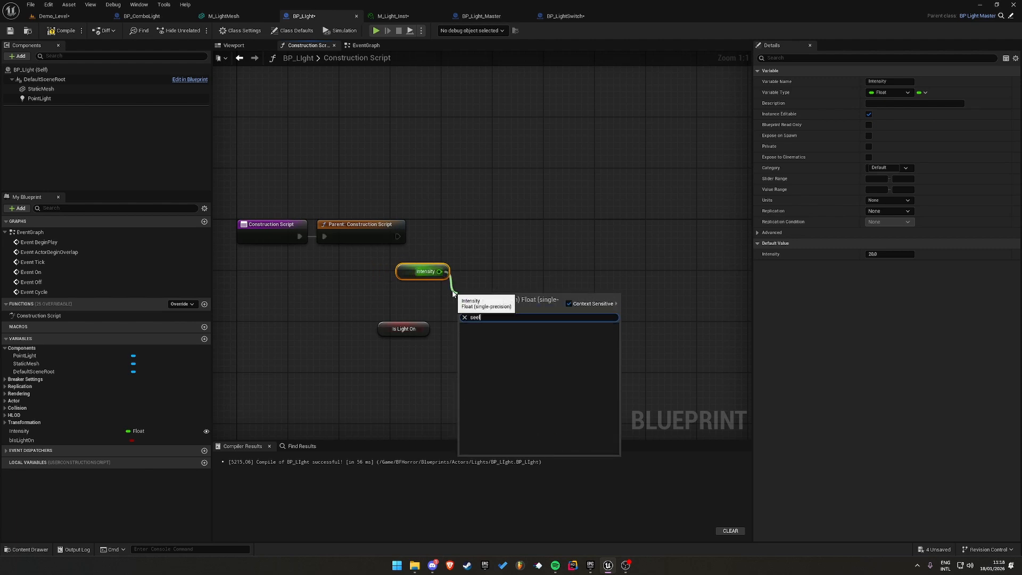
{"action": "key", "text": "BackSpace"}
{"action": "key", "text": "BackSpace"}
{"action": "type", "text": "lect"}
{"action": "left_click", "coordinate": [493, 359]}
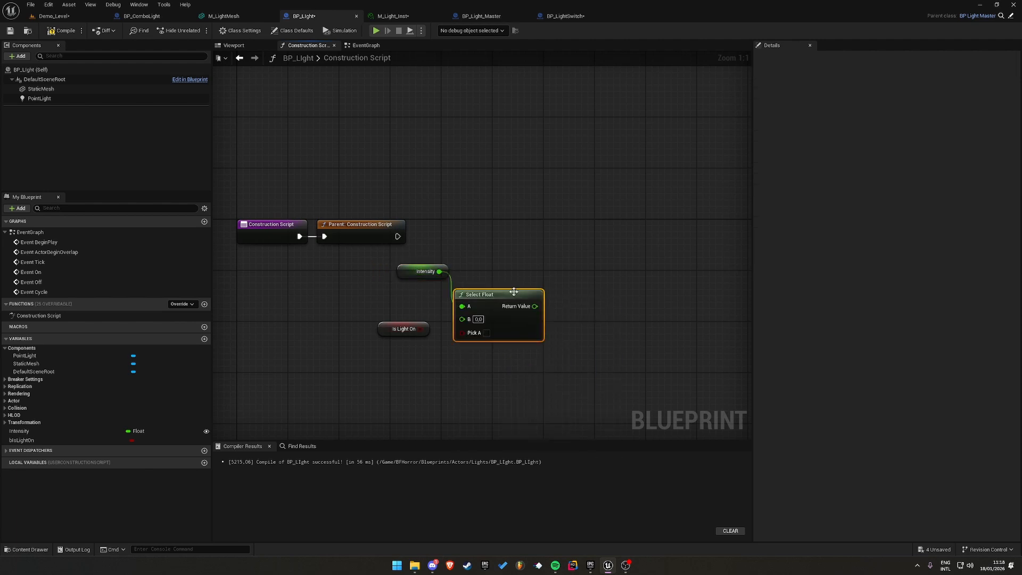
{"action": "left_click_drag", "start_coordinate": [513, 292], "coordinate": [526, 272]}
{"action": "left_click_drag", "start_coordinate": [422, 330], "coordinate": [481, 316]}
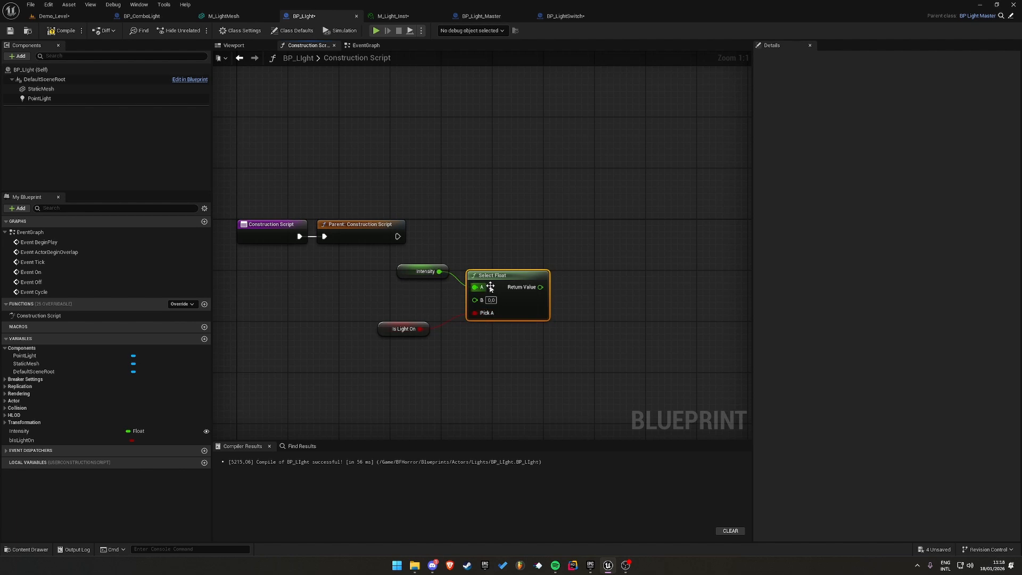
Compare with the Light Setup in BP_ComboLight and move the Intensity connection to input B of Select Float
{"action": "left_click_drag", "start_coordinate": [514, 282], "coordinate": [505, 263]}
{"action": "left_click", "coordinate": [497, 266]}
{"action": "left_click", "coordinate": [119, 19]}
{"action": "scroll", "coordinate": [415, 258], "scroll_direction": "up", "scroll_amount": 3}
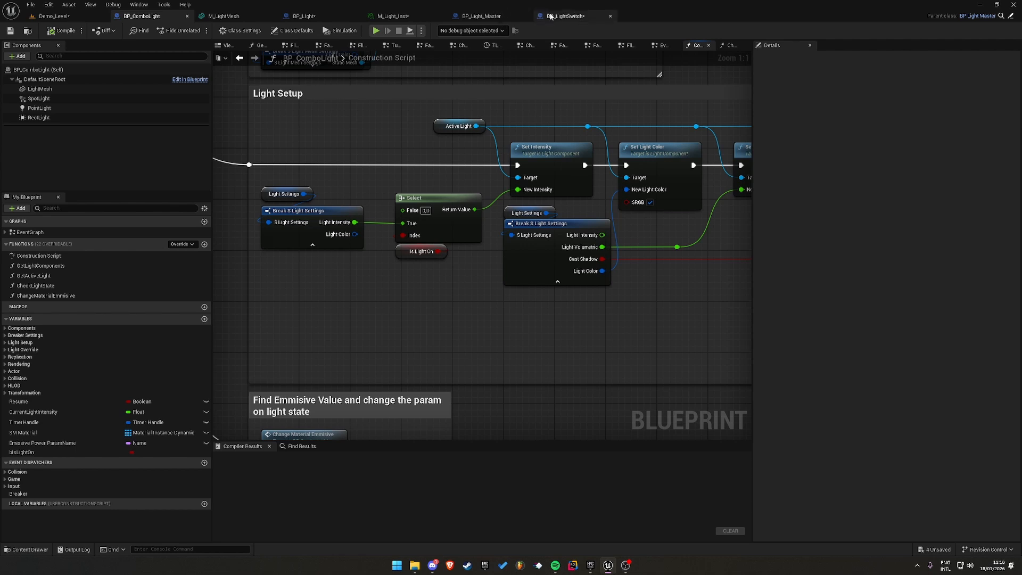
{"action": "left_click", "coordinate": [403, 16]}
{"action": "left_click", "coordinate": [304, 16]}
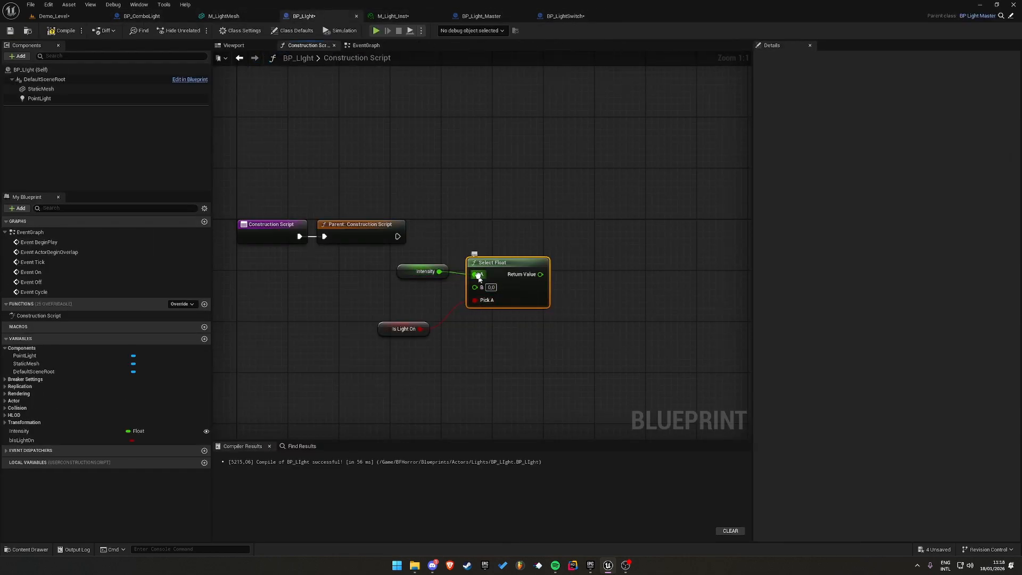
{"action": "left_click_drag", "start_coordinate": [404, 275], "coordinate": [397, 287]}
{"action": "left_click", "coordinate": [449, 252]}
{"action": "right_click_drag", "start_coordinate": [404, 236], "coordinate": [289, 226]}
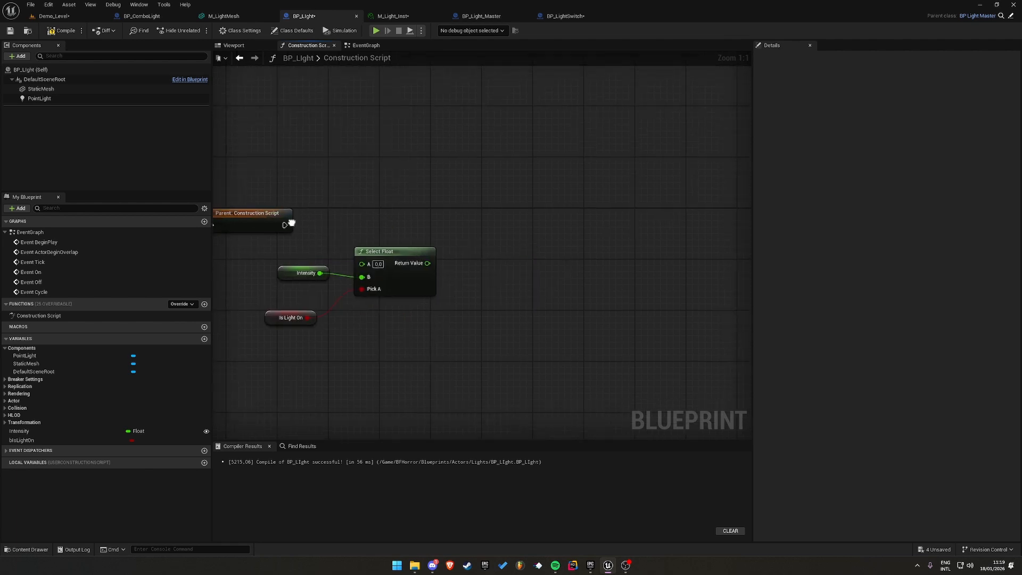
Add Set Intensity targeting Point Light after the parent call, feed it Select Float's return value, and compile BP_Light
{"action": "left_click_drag", "start_coordinate": [426, 263], "coordinate": [433, 257]}
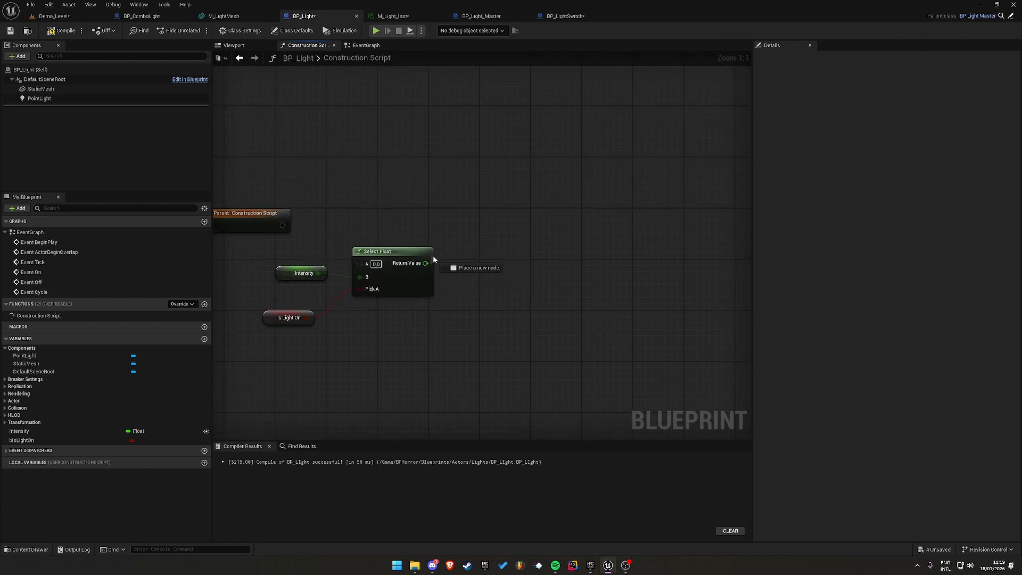
{"action": "left_click", "coordinate": [94, 100]}
{"action": "left_click_drag", "start_coordinate": [94, 100], "coordinate": [455, 211]}
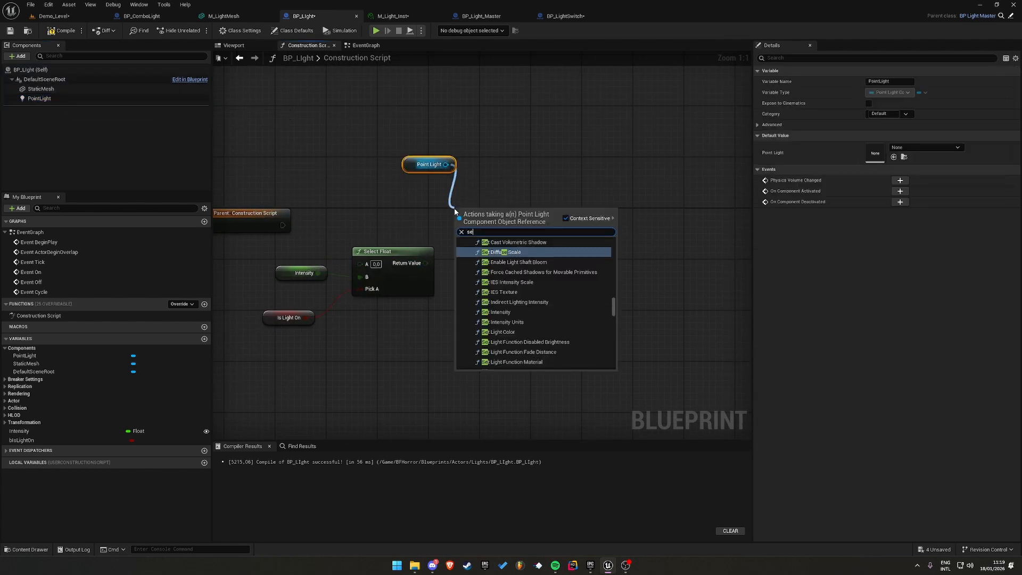
{"action": "type", "text": "set in"}
{"action": "key", "text": "Return"}
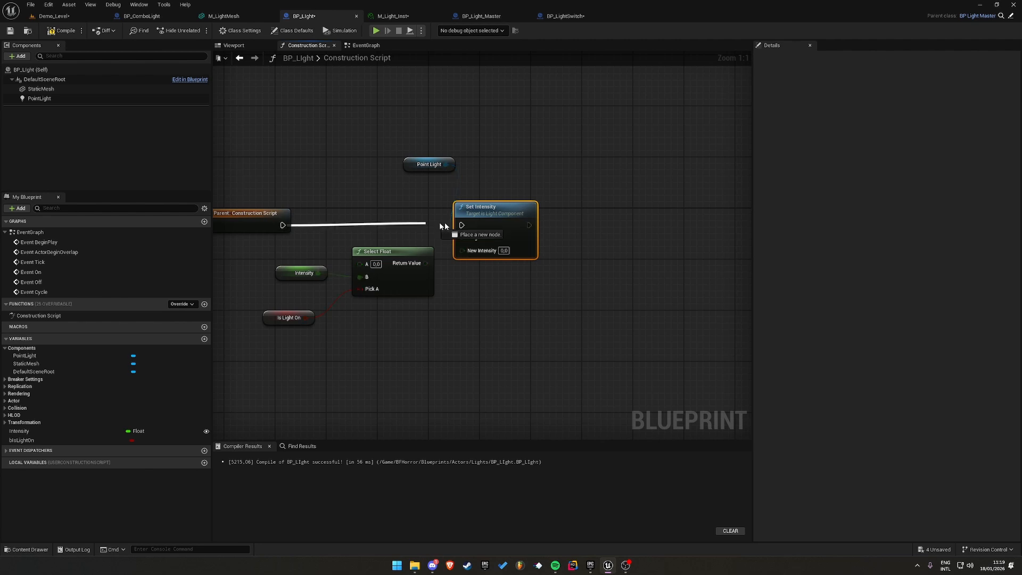
{"action": "left_click_drag", "start_coordinate": [474, 221], "coordinate": [481, 221]}
{"action": "left_click_drag", "start_coordinate": [425, 263], "coordinate": [469, 249]}
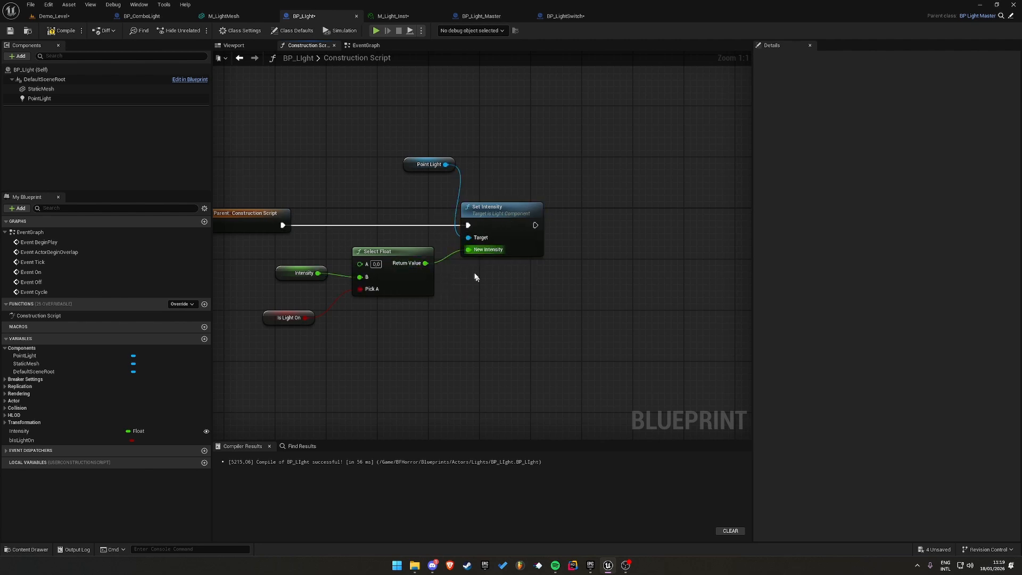
{"action": "left_click", "coordinate": [54, 32]}
Replace Select Float with BP_ComboLight's Select node, wiring Intensity to True, Is Light On to Index and its result to New Intensity
{"action": "left_click", "coordinate": [142, 16]}
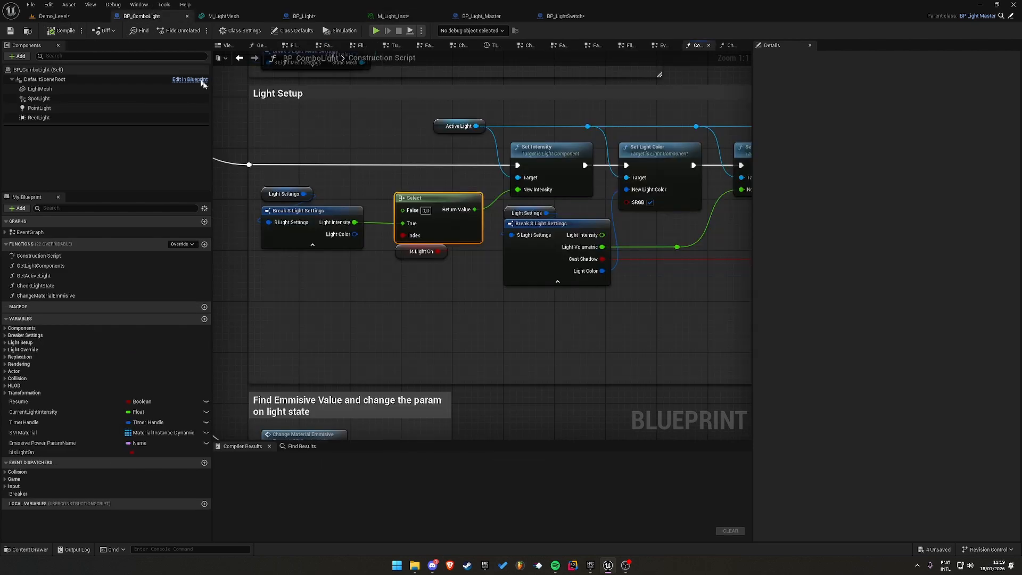
{"action": "left_click", "coordinate": [304, 16]}
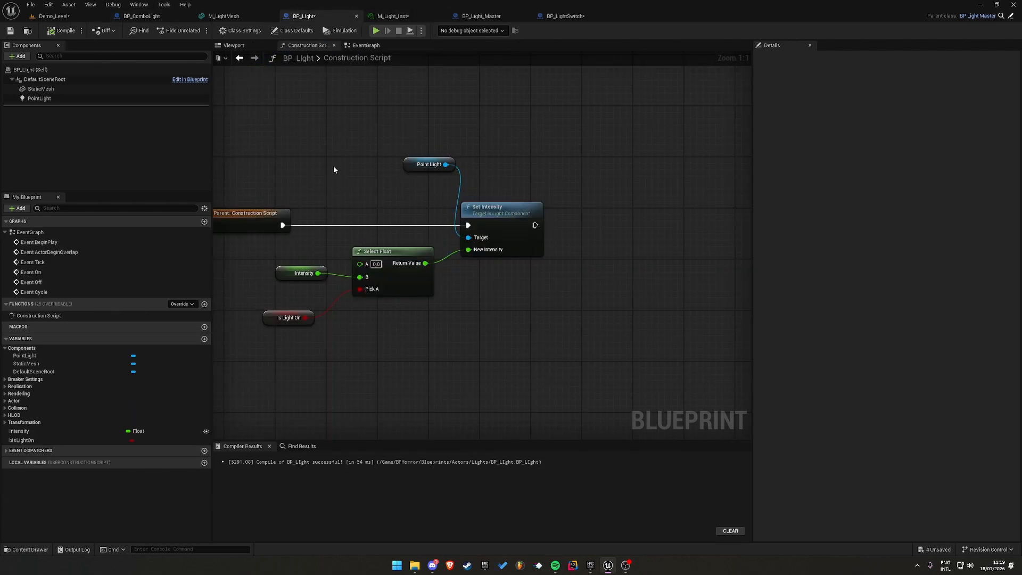
{"action": "key", "text": "ctrl+v"}
{"action": "key", "text": "Delete"}
{"action": "left_click_drag", "start_coordinate": [367, 171], "coordinate": [378, 246]}
{"action": "left_click_drag", "start_coordinate": [340, 290], "coordinate": [353, 271]}
{"action": "left_click_drag", "start_coordinate": [478, 252], "coordinate": [479, 253]}
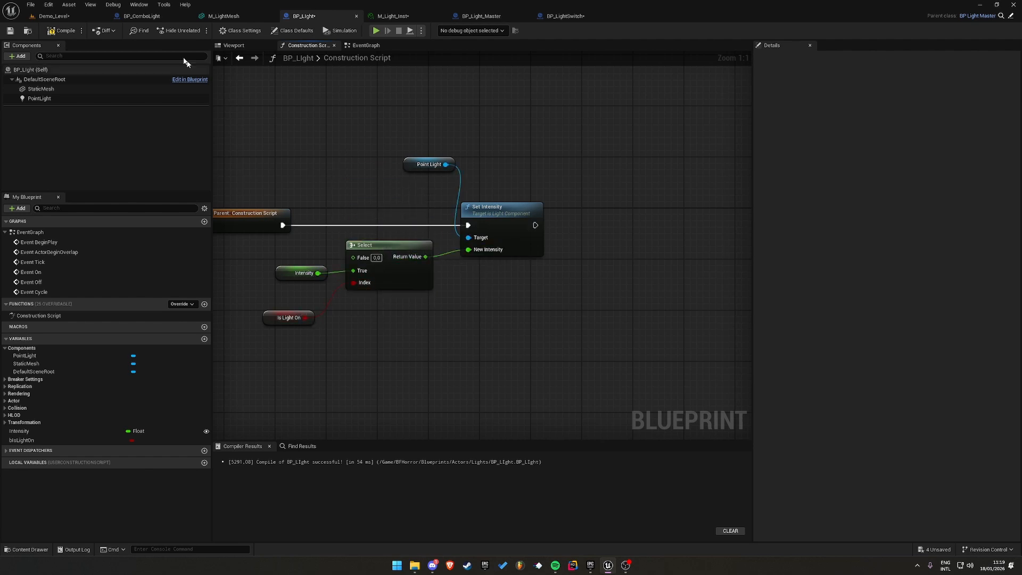
Toggle Is Light On for the BP_Light in Demo_Level to test it, leaving it off
{"action": "left_click", "coordinate": [68, 17]}
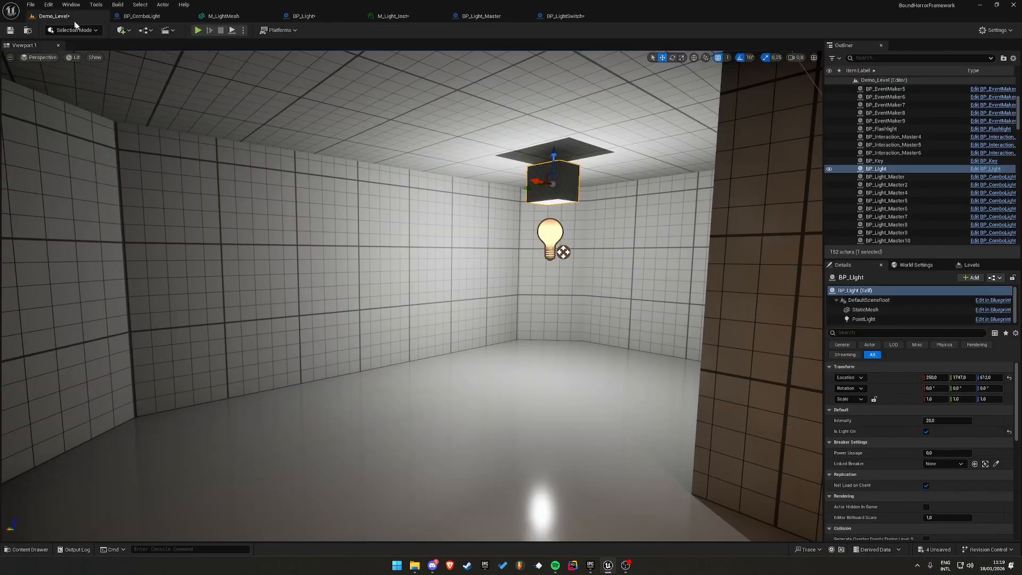
{"action": "left_click", "coordinate": [926, 432]}
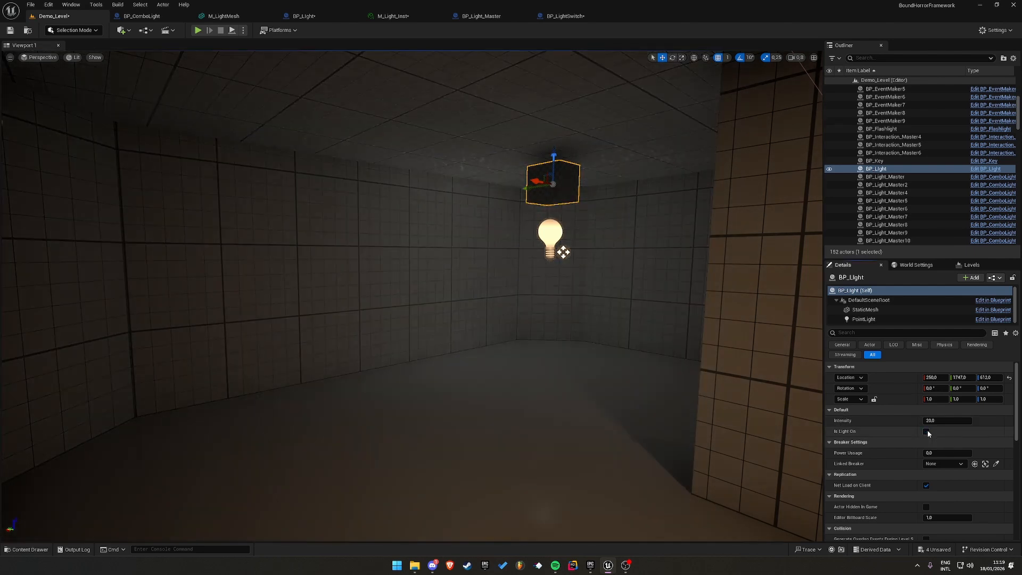
{"action": "left_click", "coordinate": [927, 431]}
{"action": "left_click", "coordinate": [927, 431]}
Duplicate the BP_Light to a second spot along the room's ceiling
{"action": "right_click_drag", "start_coordinate": [691, 316], "coordinate": [690, 316]}
{"action": "left_click_drag", "start_coordinate": [644, 286], "coordinate": [450, 239], "text": "alt"}
{"action": "right_click_drag", "start_coordinate": [450, 239], "coordinate": [524, 263]}
{"action": "right_click_drag", "start_coordinate": [426, 298], "coordinate": [372, 398]}
Assign the two BP_Light actors to the Lights to Interact elements of BP_LightSwitch6
{"action": "left_click", "coordinate": [331, 381]}
{"action": "left_click", "coordinate": [981, 432]}
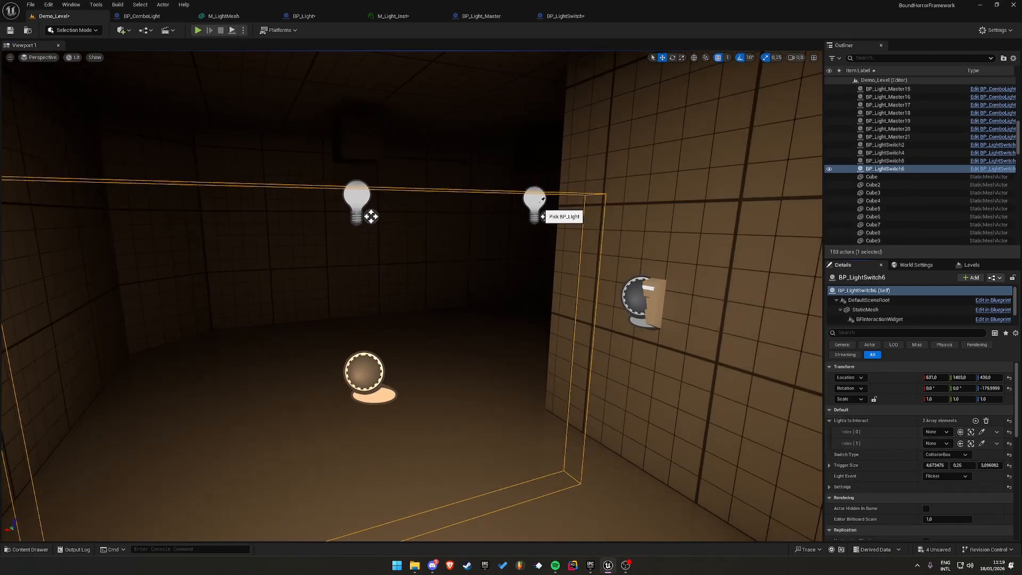
{"action": "left_click", "coordinate": [981, 444]}
{"action": "left_click", "coordinate": [362, 199]}
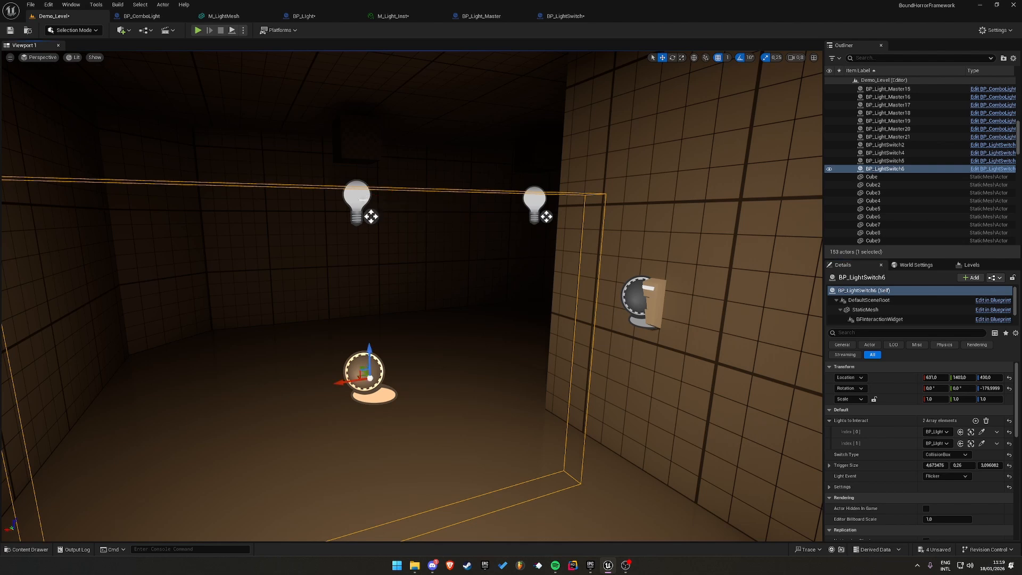
Try the On and Fade light events on BP_LightSwitch6 and set its Light Event to Cycle
{"action": "right_click_drag", "start_coordinate": [583, 343], "coordinate": [598, 358]}
{"action": "left_click", "coordinate": [967, 477]}
{"action": "left_click", "coordinate": [930, 485]}
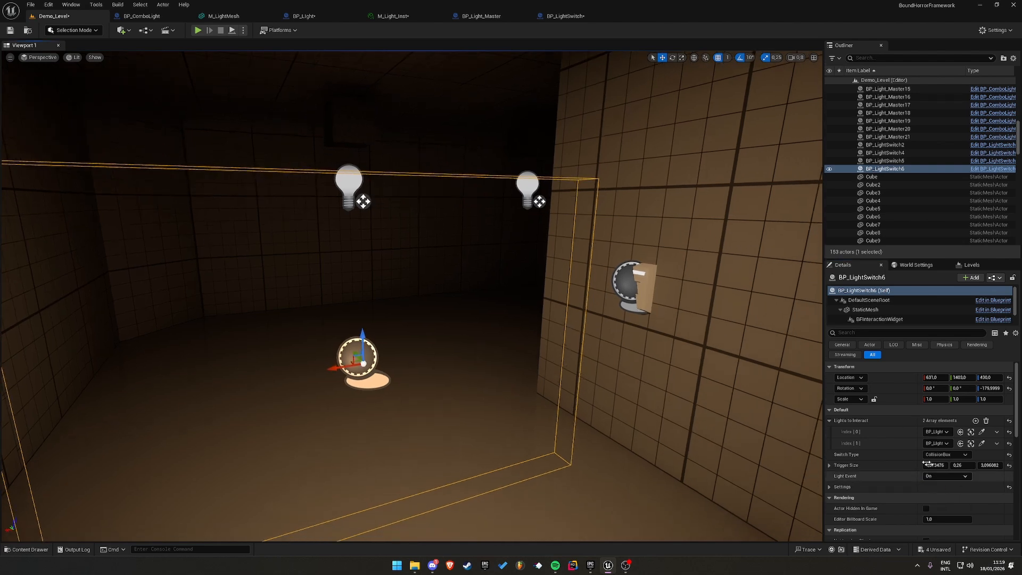
{"action": "left_click", "coordinate": [932, 477]}
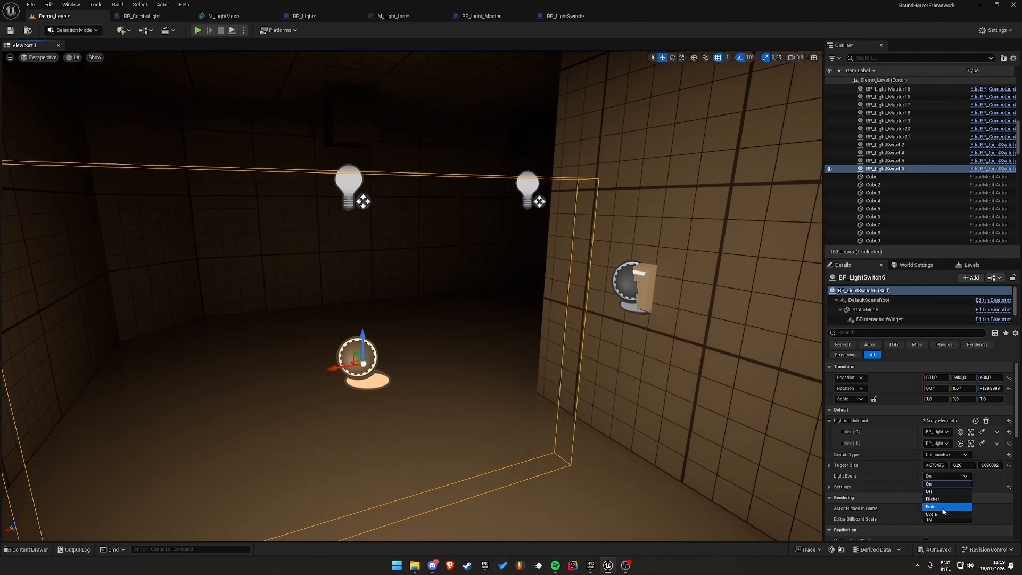
{"action": "left_click", "coordinate": [943, 508]}
{"action": "left_click", "coordinate": [945, 477]}
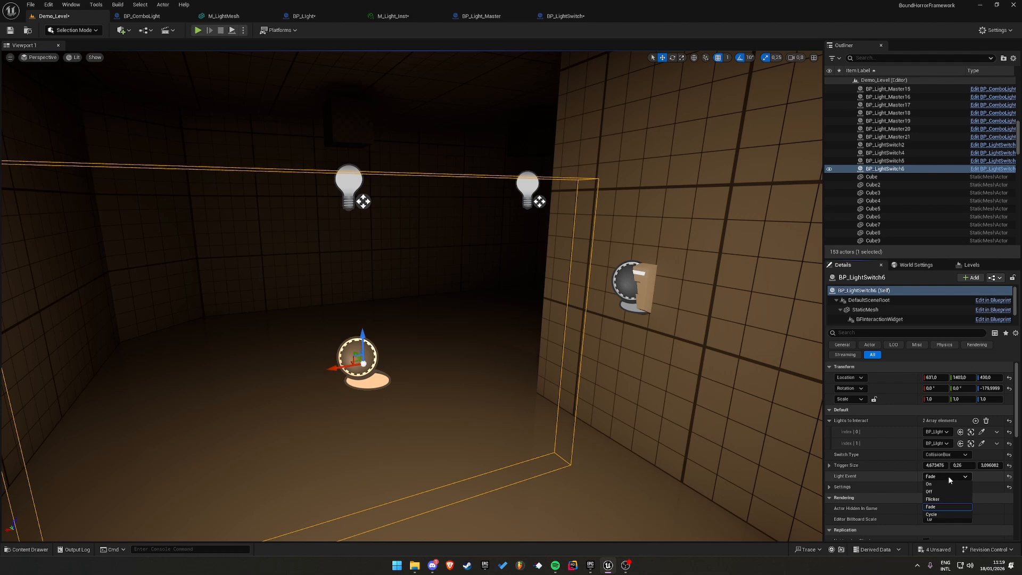
{"action": "left_click", "coordinate": [940, 514]}
Play the level and walk through the trigger box to test cycling the two lights, and stop playing
{"action": "left_click", "coordinate": [194, 30]}
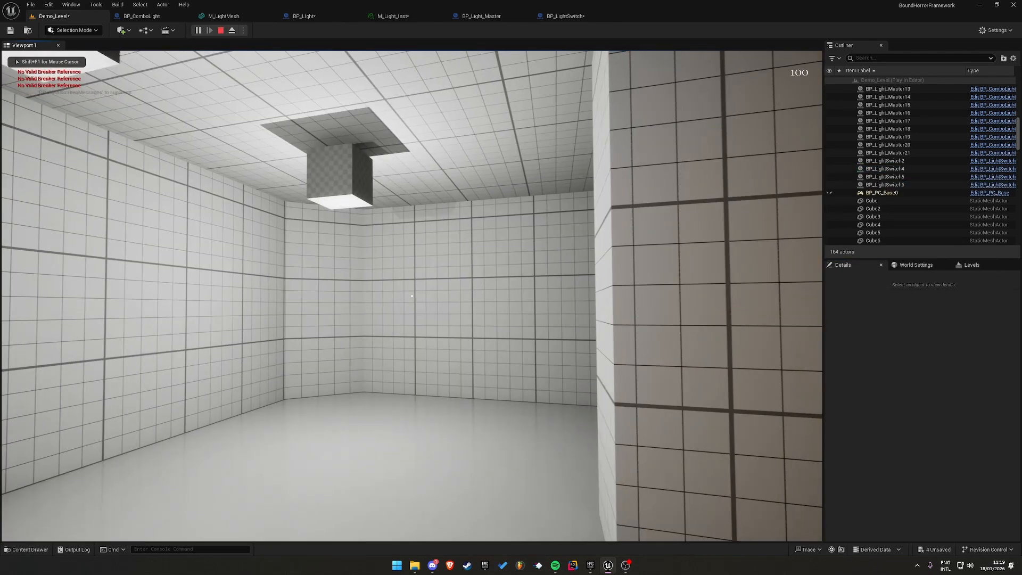
{"action": "key", "text": "s"}
{"action": "key", "text": "Escape"}
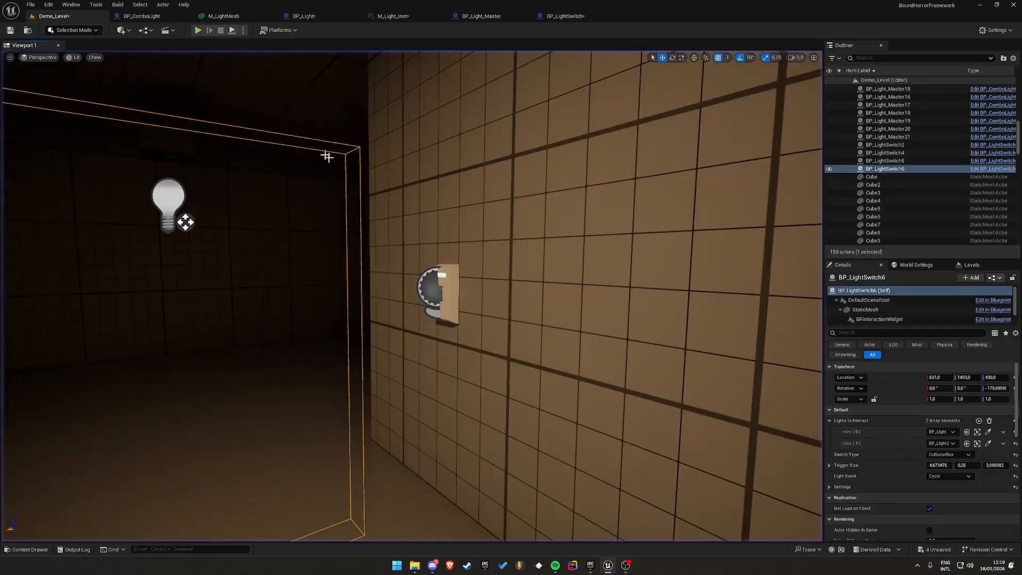
Delete the BP_LightSwitch6 trigger from the room entrance
{"action": "right_click_drag", "start_coordinate": [396, 321], "coordinate": [269, 322]}
{"action": "key", "text": "Delete"}
Add a second Lights to Interact element on the wall switch BP_LightSwitch4 and assign BP_Light to Index 0
{"action": "left_click", "coordinate": [391, 301]}
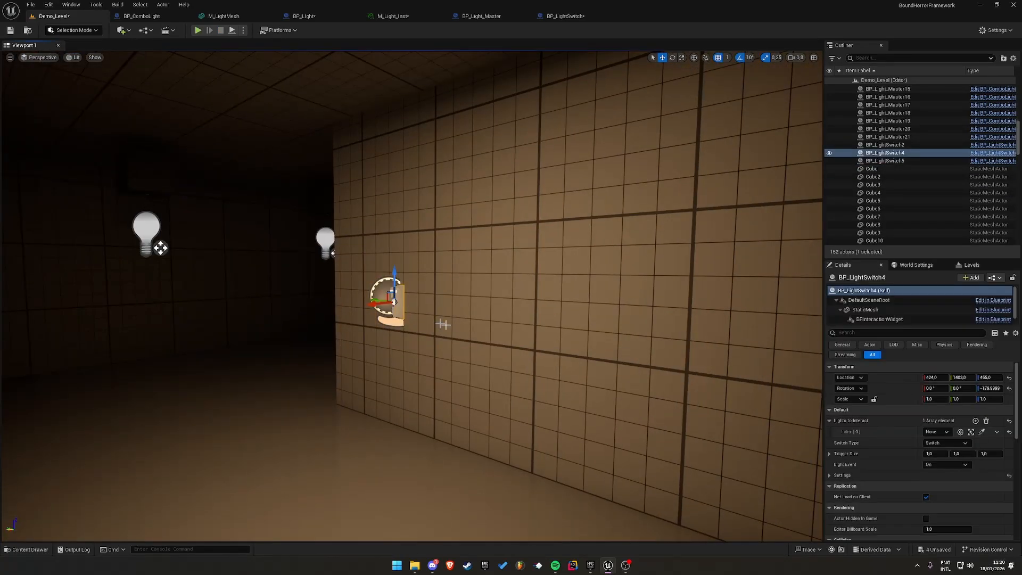
{"action": "left_click", "coordinate": [975, 421]}
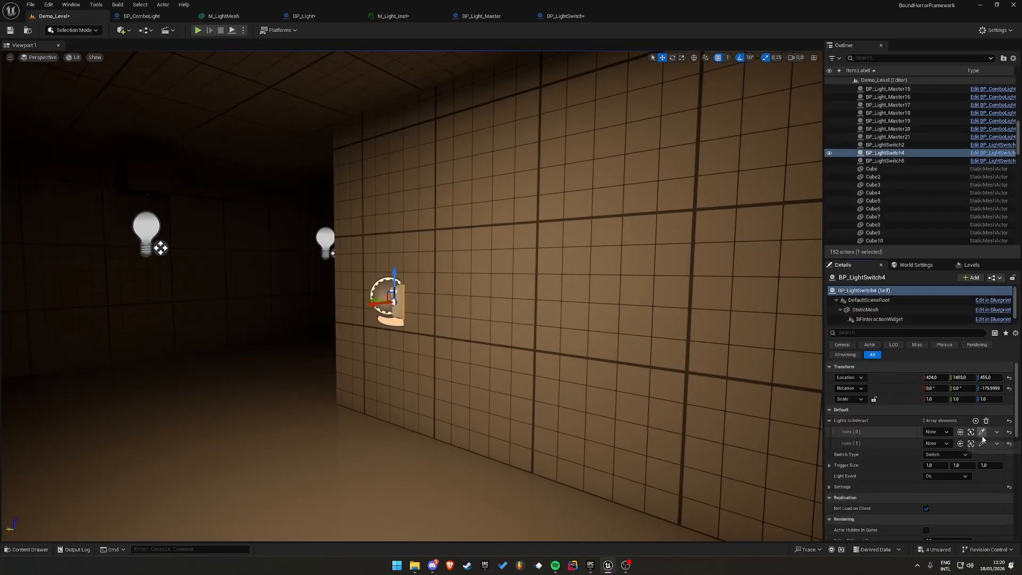
{"action": "left_click", "coordinate": [981, 431]}
{"action": "right_click_drag", "start_coordinate": [645, 384], "coordinate": [645, 384]}
{"action": "key", "text": "w"}
{"action": "key", "text": "a"}
{"action": "left_click", "coordinate": [367, 227]}
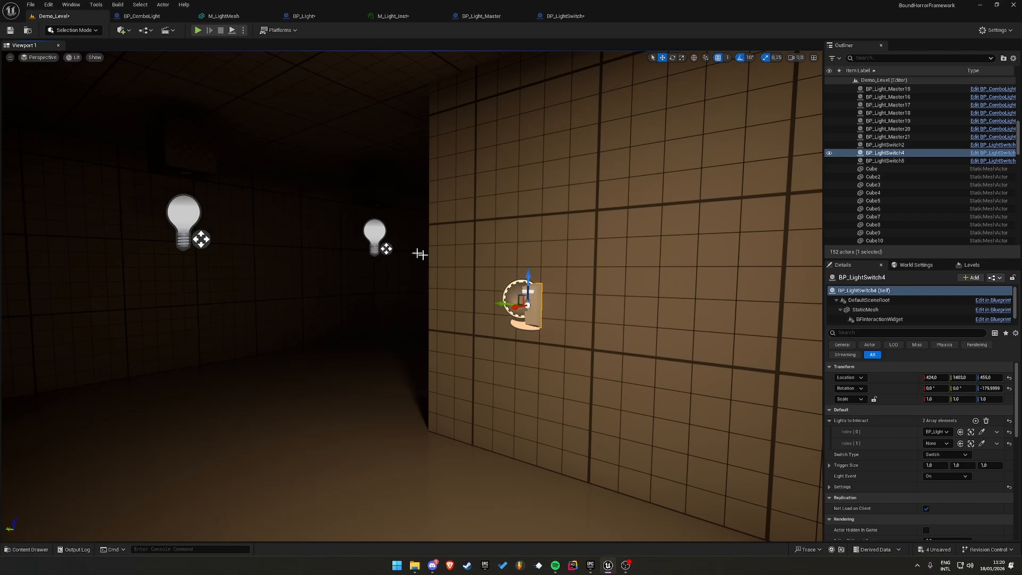
Pick BP_Light2 in the viewport as the Index 1 light of BP_LightSwitch4
{"action": "left_click", "coordinate": [981, 443]}
{"action": "key", "text": "s"}
{"action": "right_click_drag", "start_coordinate": [323, 246], "coordinate": [382, 264]}
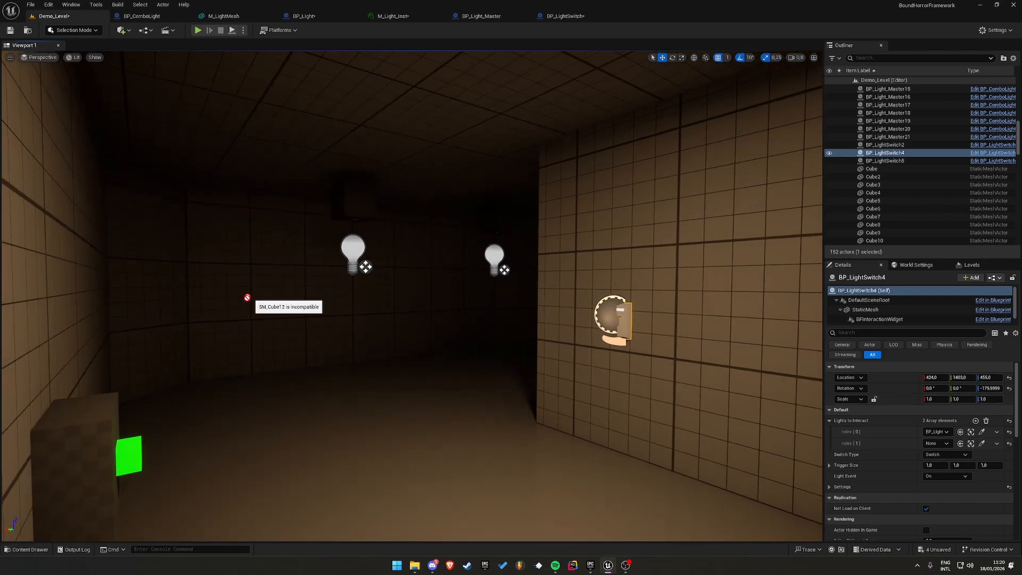
{"action": "right_click_drag", "start_coordinate": [247, 298], "coordinate": [358, 302]}
{"action": "key", "text": "w"}
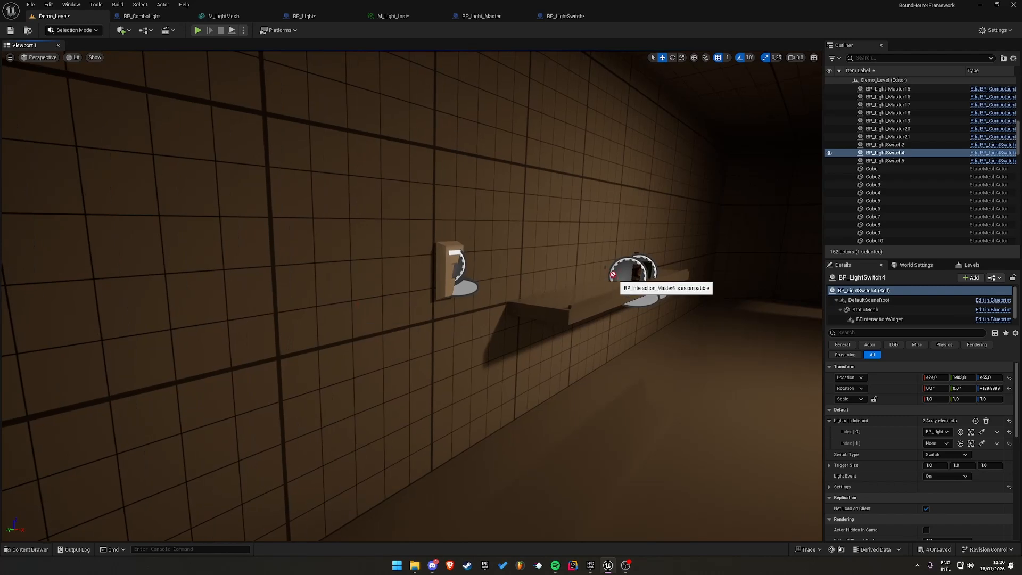
{"action": "right_click_drag", "start_coordinate": [633, 260], "coordinate": [362, 232]}
{"action": "key", "text": "w"}
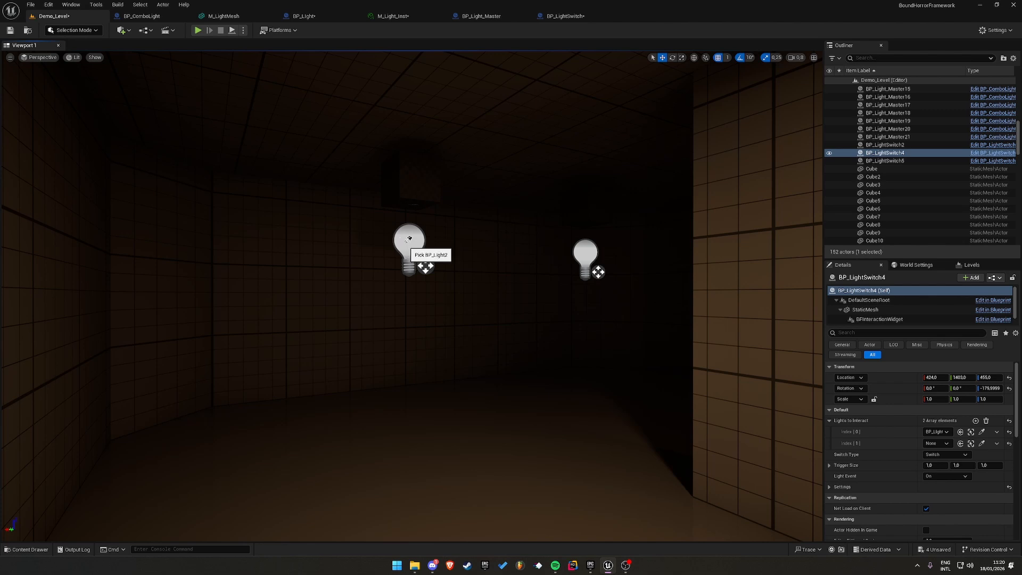
{"action": "left_click", "coordinate": [416, 236]}
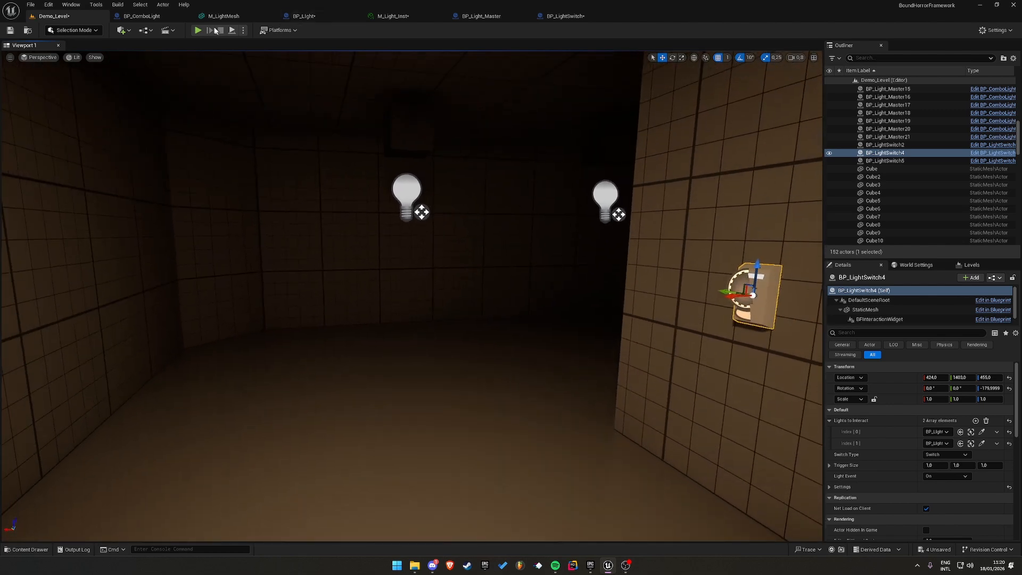
Play the level, interact with the wall switch twice to test the two lights, and stop playing
{"action": "left_click", "coordinate": [197, 30]}
{"action": "key", "text": "w"}
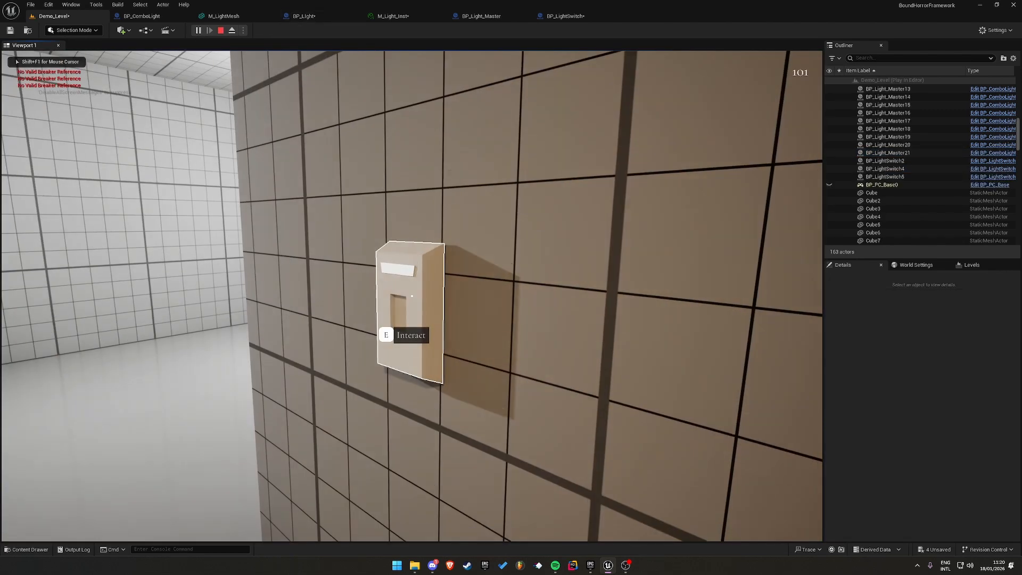
{"action": "key", "text": "e"}
{"action": "key", "text": "e"}
{"action": "key", "text": "s"}
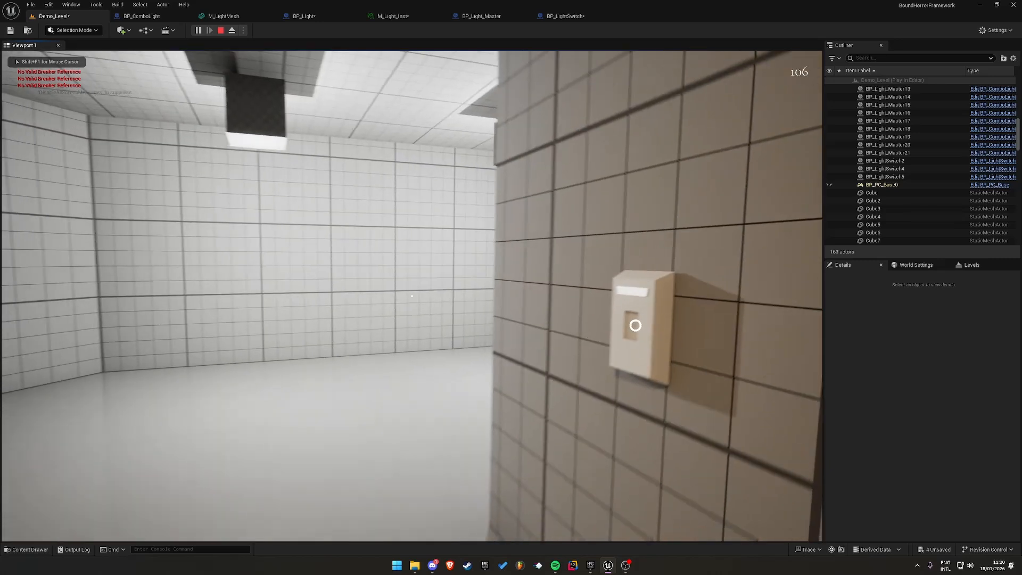
{"action": "key", "text": "Escape"}
Select the BP_Breaker2 box on the wall and inspect its breaker settings
{"action": "right_click_drag", "start_coordinate": [367, 165], "coordinate": [282, 171]}
{"action": "left_click", "coordinate": [414, 345]}
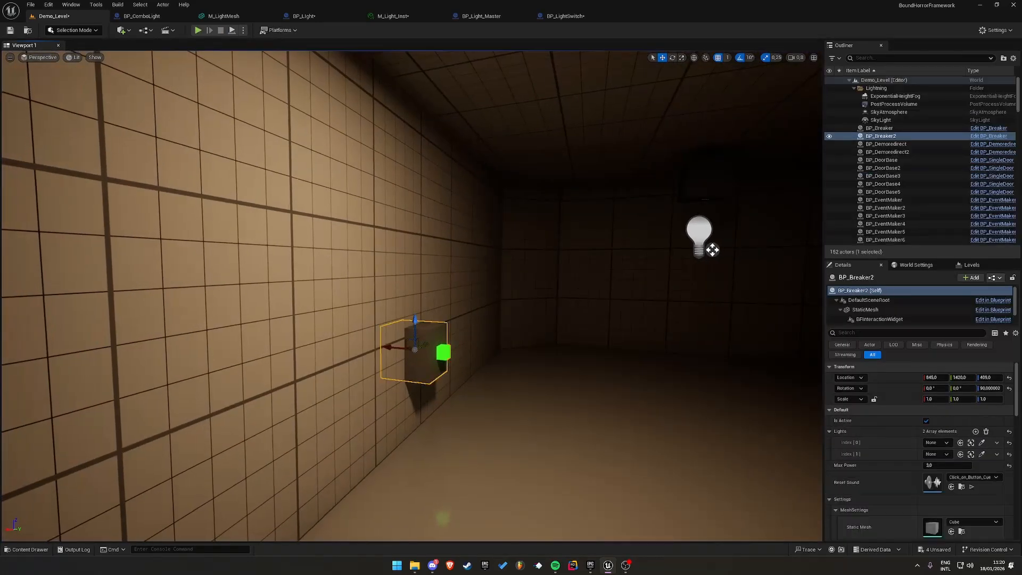
{"action": "right_click_drag", "start_coordinate": [414, 345], "coordinate": [479, 276]}
{"action": "key", "text": "w"}
{"action": "key", "text": "s"}
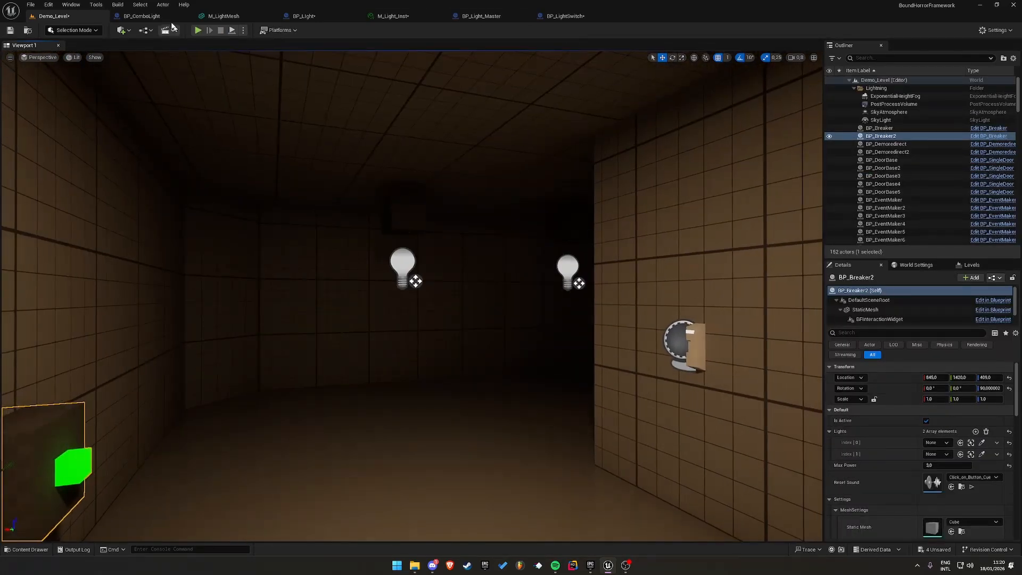
Open the Turn Light On graph inside BP_ComboLight's event graph
{"action": "left_click", "coordinate": [135, 16]}
{"action": "scroll", "coordinate": [393, 298], "scroll_direction": "down", "scroll_amount": 2}
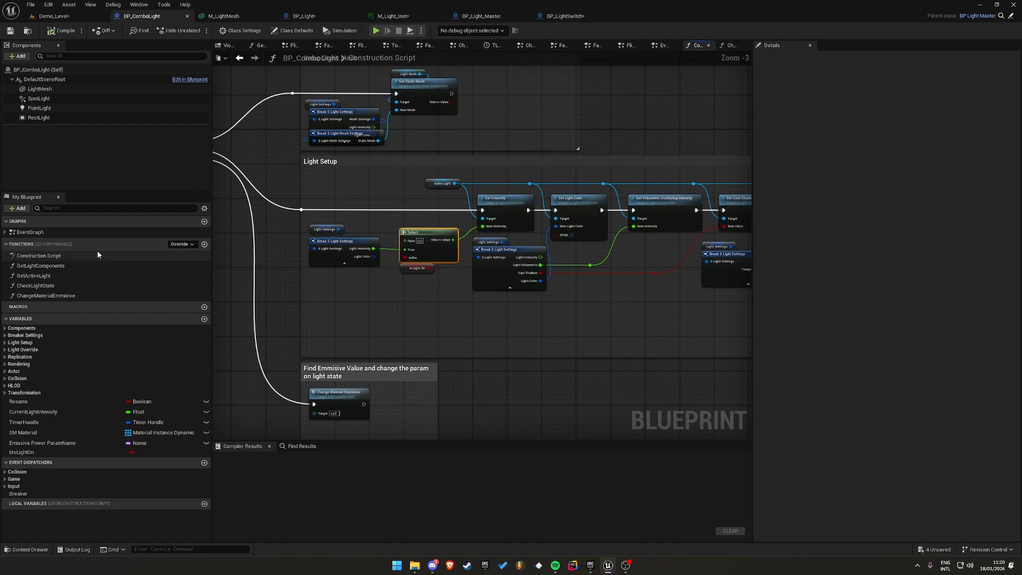
{"action": "left_click", "coordinate": [48, 232]}
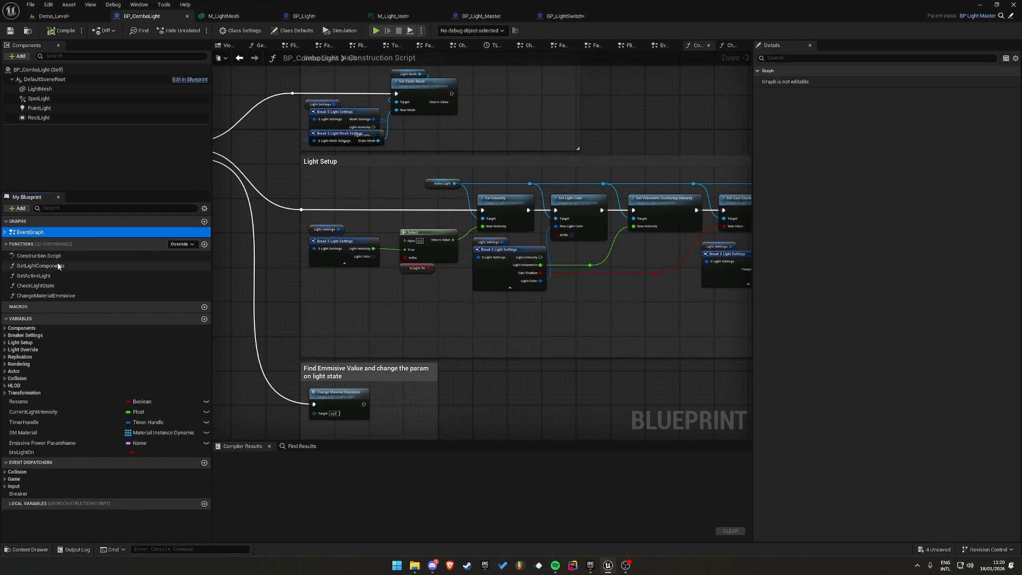
{"action": "double_click", "coordinate": [81, 232]}
{"action": "right_click_drag", "start_coordinate": [347, 234], "coordinate": [560, 290]}
{"action": "double_click", "coordinate": [429, 228]}
{"action": "scroll", "coordinate": [366, 276], "scroll_direction": "up", "scroll_amount": 4}
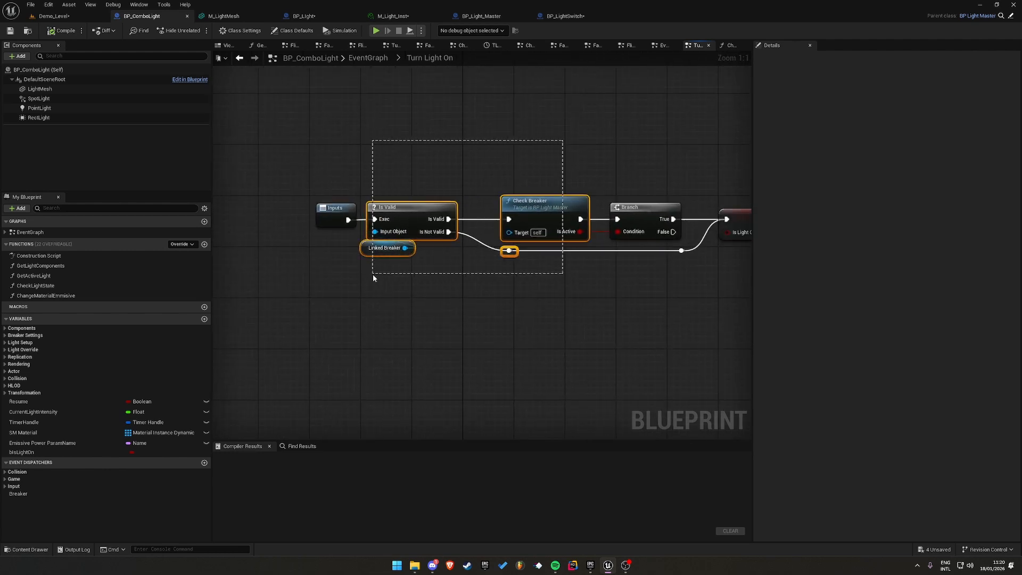
Copy the Is Valid node and its Linked Breaker variable from the Turn Light On graph
{"action": "left_click_drag", "start_coordinate": [373, 275], "coordinate": [397, 275]}
{"action": "right_click_drag", "start_coordinate": [673, 307], "coordinate": [487, 296]}
{"action": "left_click", "coordinate": [495, 298]}
{"action": "scroll", "coordinate": [506, 299], "scroll_direction": "down", "scroll_amount": 2}
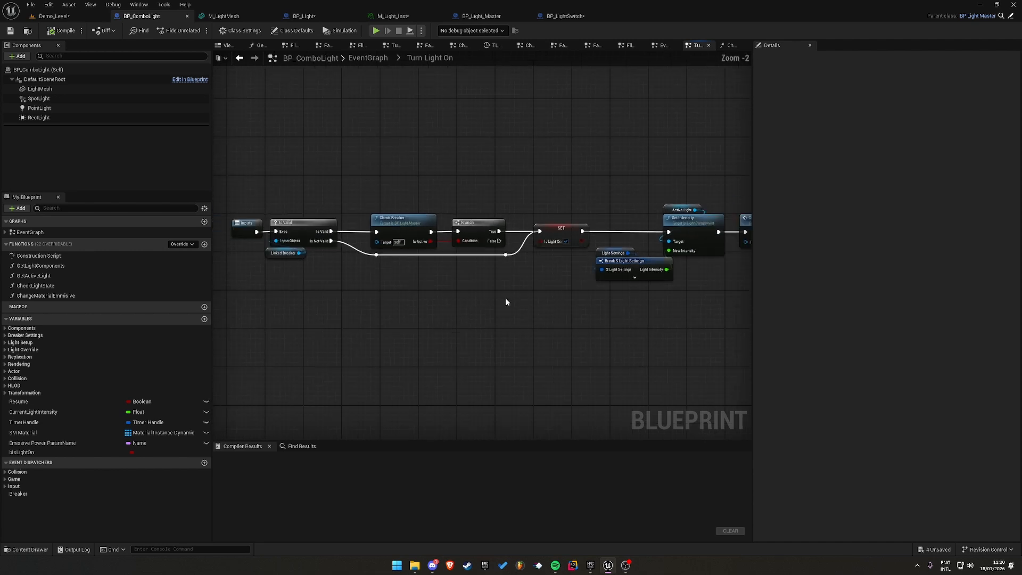
In BP_Light's event graph, move Event On's Set Intensity and Is Light On nodes away from the event to make room
{"action": "left_click", "coordinate": [302, 16]}
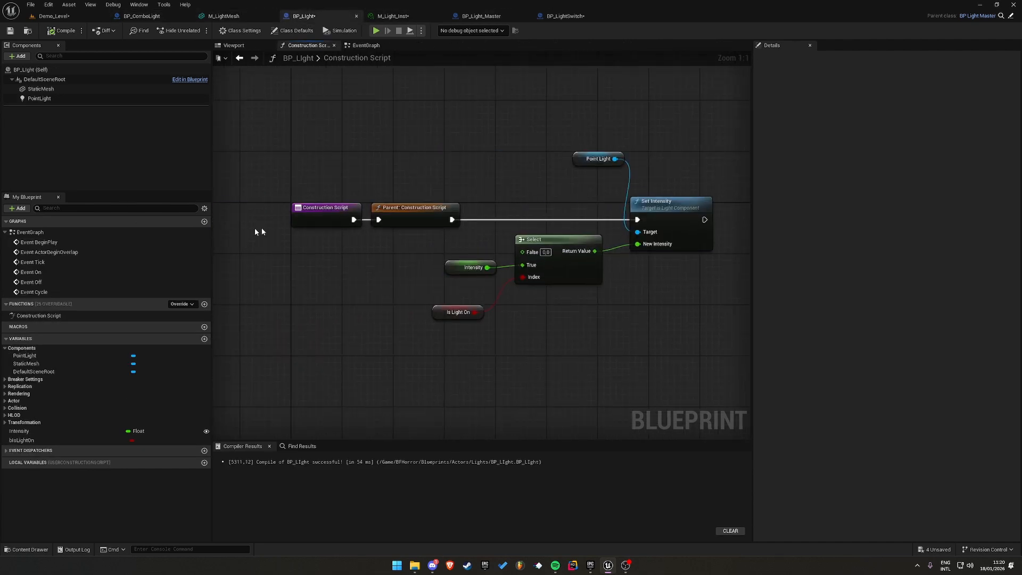
{"action": "double_click", "coordinate": [88, 237]}
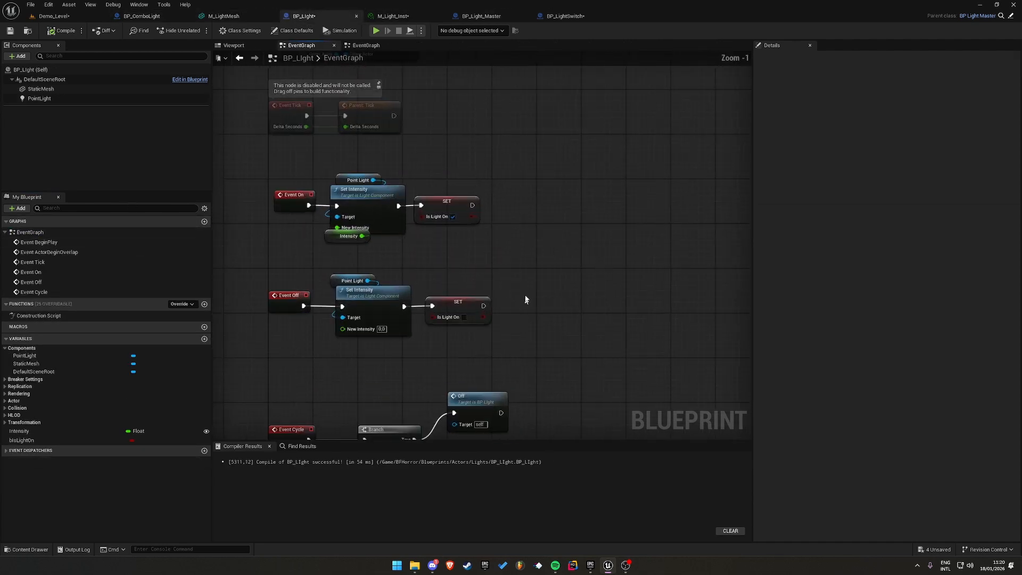
{"action": "left_click_drag", "start_coordinate": [328, 232], "coordinate": [323, 243]}
{"action": "left_click_drag", "start_coordinate": [366, 199], "coordinate": [584, 199]}
{"action": "left_click", "coordinate": [379, 206]}
{"action": "right_click_drag", "start_coordinate": [377, 206], "coordinate": [404, 219]}
{"action": "scroll", "coordinate": [386, 211], "scroll_direction": "up", "scroll_amount": 1}
Paste the Is Valid check with Linked Breaker after Event On and reroute the event's execution into it
{"action": "key", "text": "ctrl+v"}
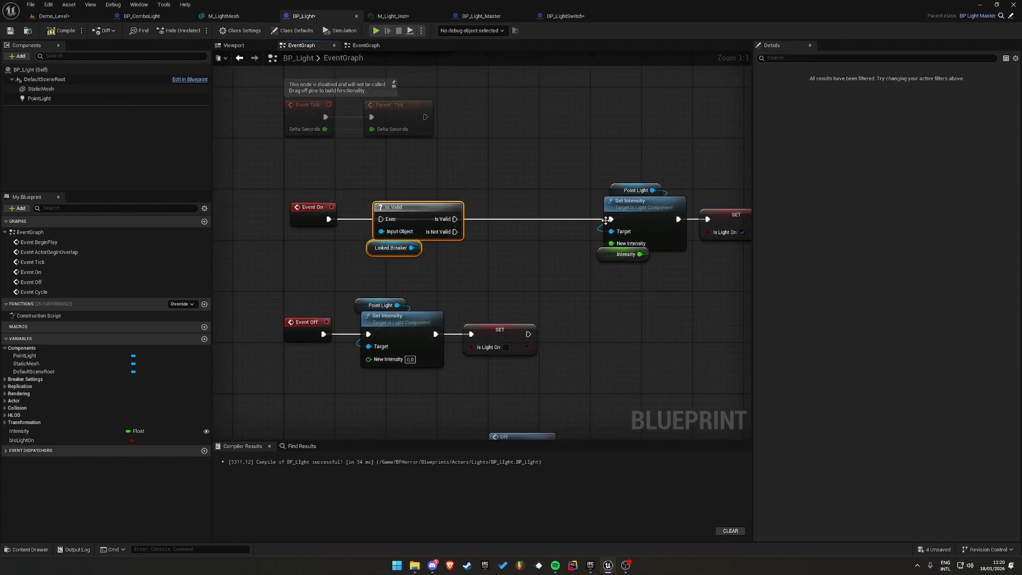
{"action": "left_click_drag", "start_coordinate": [606, 220], "coordinate": [442, 222], "text": "ctrl"}
{"action": "right_click_drag", "start_coordinate": [530, 219], "coordinate": [470, 191]}
{"action": "right_click_drag", "start_coordinate": [454, 240], "coordinate": [465, 210]}
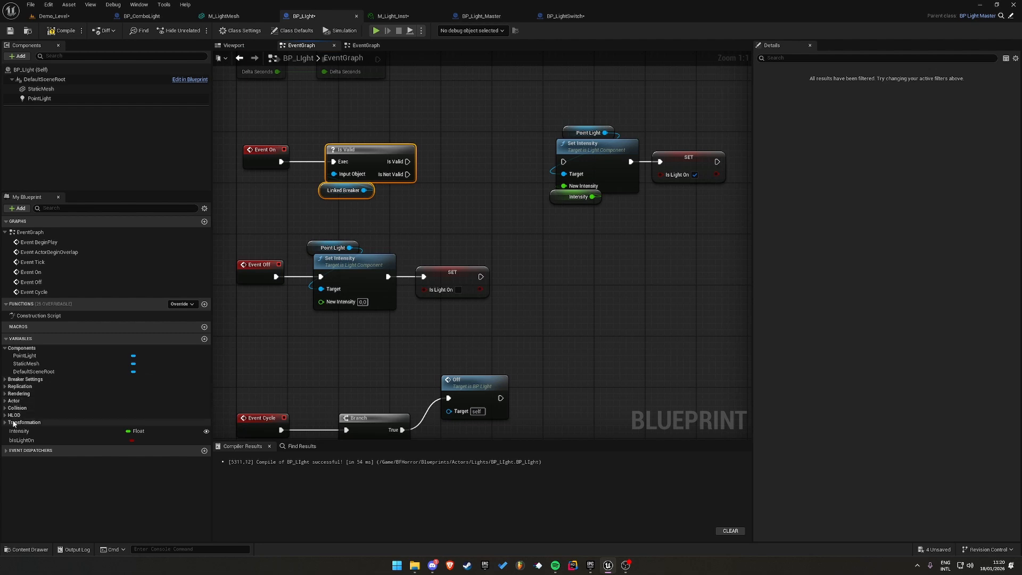
Examine the LinkedBreaker and PowerUssage variables in BP_Light's Breaker Settings category
{"action": "left_click", "coordinate": [5, 379]}
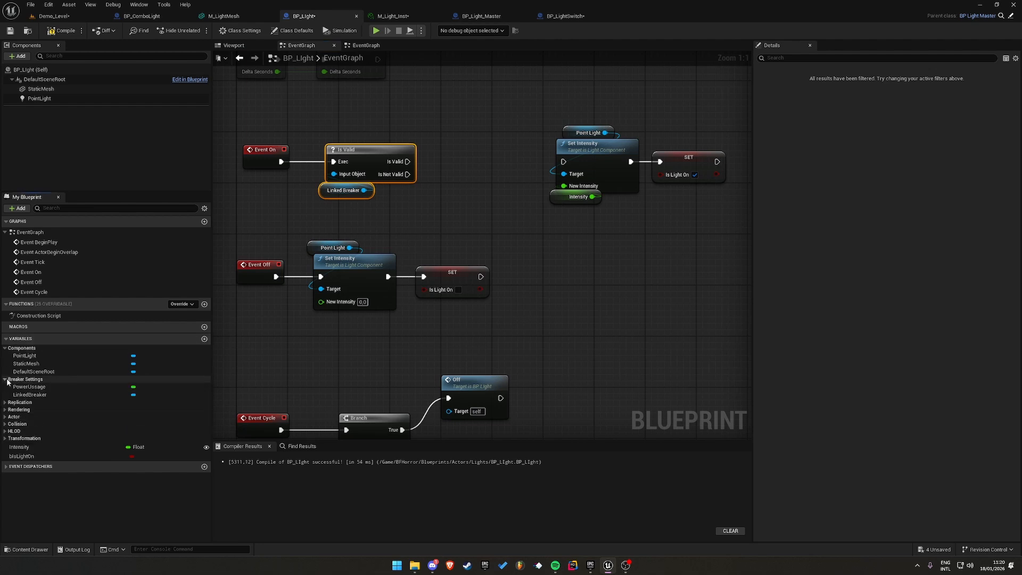
{"action": "left_click", "coordinate": [46, 395]}
{"action": "left_click", "coordinate": [29, 386]}
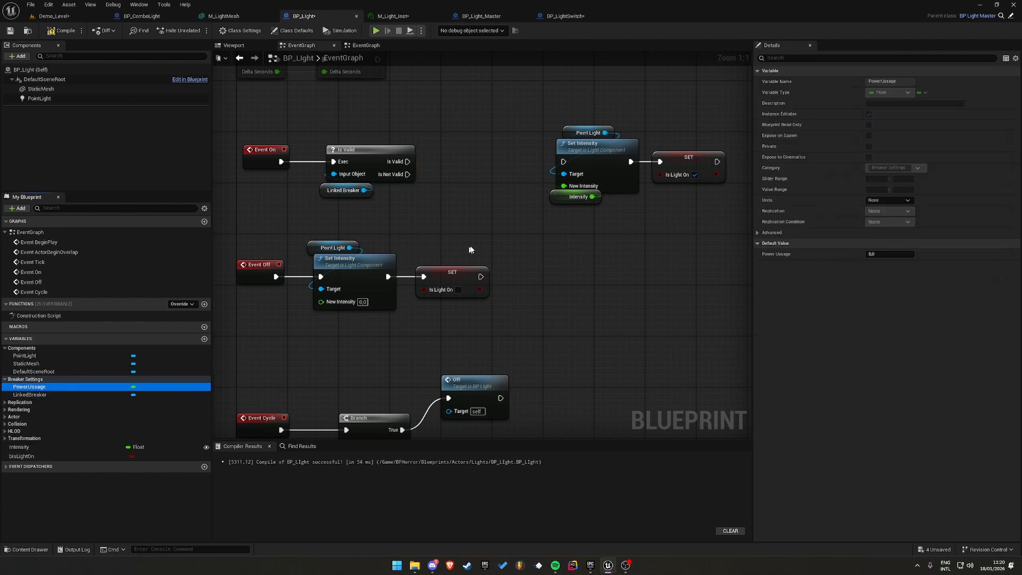
Shift the Set Intensity nodes further along and add a Check Breaker call on the Is Valid execution output
{"action": "right_click_drag", "start_coordinate": [505, 221], "coordinate": [488, 259]}
{"action": "left_click_drag", "start_coordinate": [649, 143], "coordinate": [545, 239]}
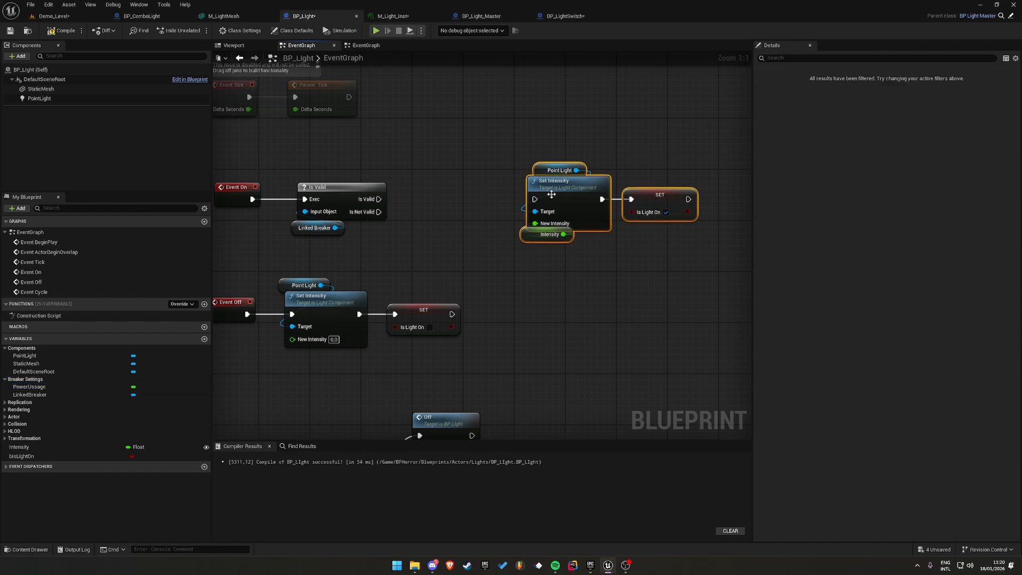
{"action": "left_click_drag", "start_coordinate": [550, 189], "coordinate": [627, 191]}
{"action": "left_click_drag", "start_coordinate": [378, 198], "coordinate": [445, 202]}
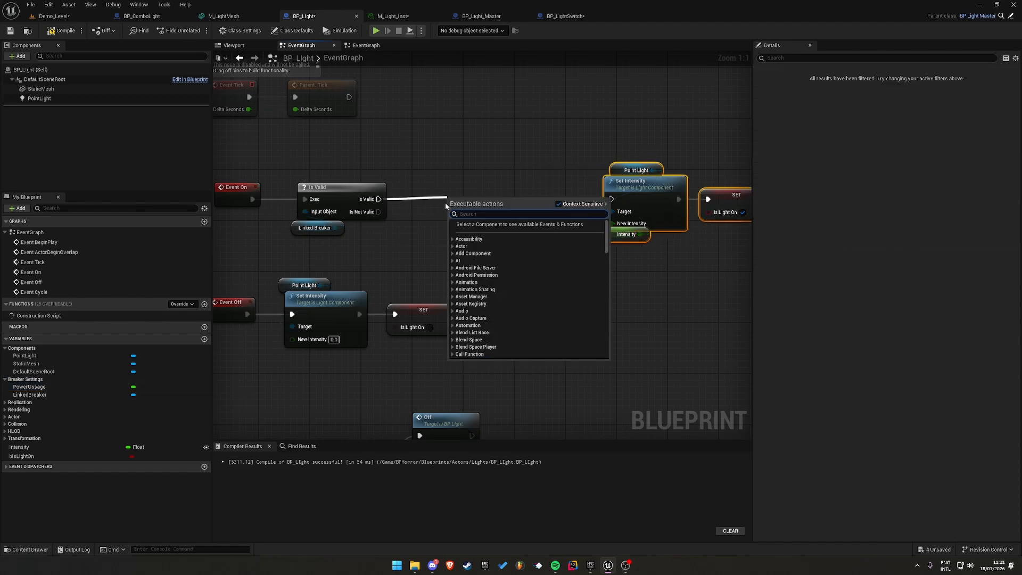
{"action": "type", "text": "check"}
{"action": "key", "text": "Return"}
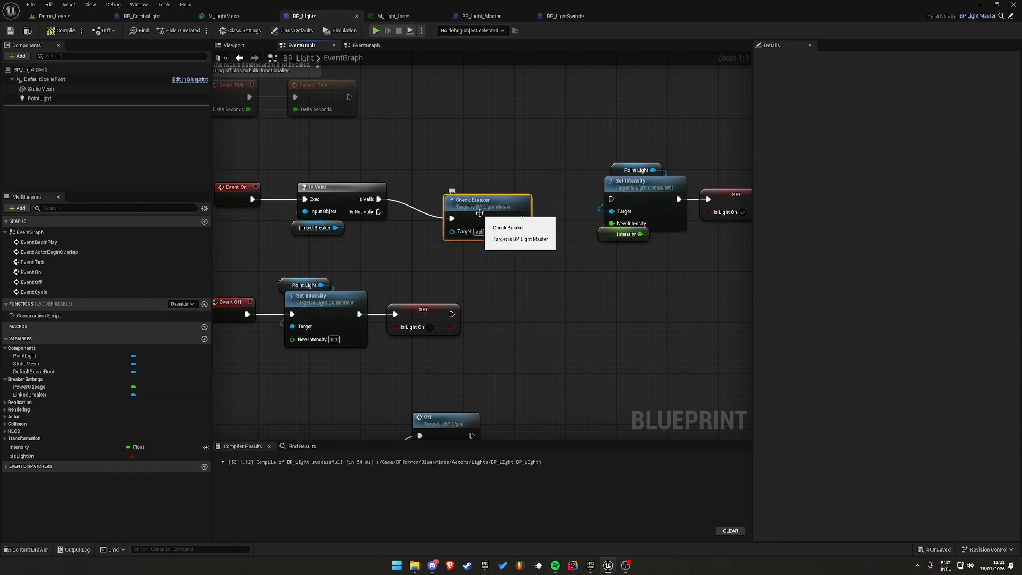
Add a Branch after Check Breaker with Is Active as its condition, and connect True to Set Intensity
{"action": "left_click_drag", "start_coordinate": [479, 212], "coordinate": [529, 201]}
{"action": "type", "text": "bra"}
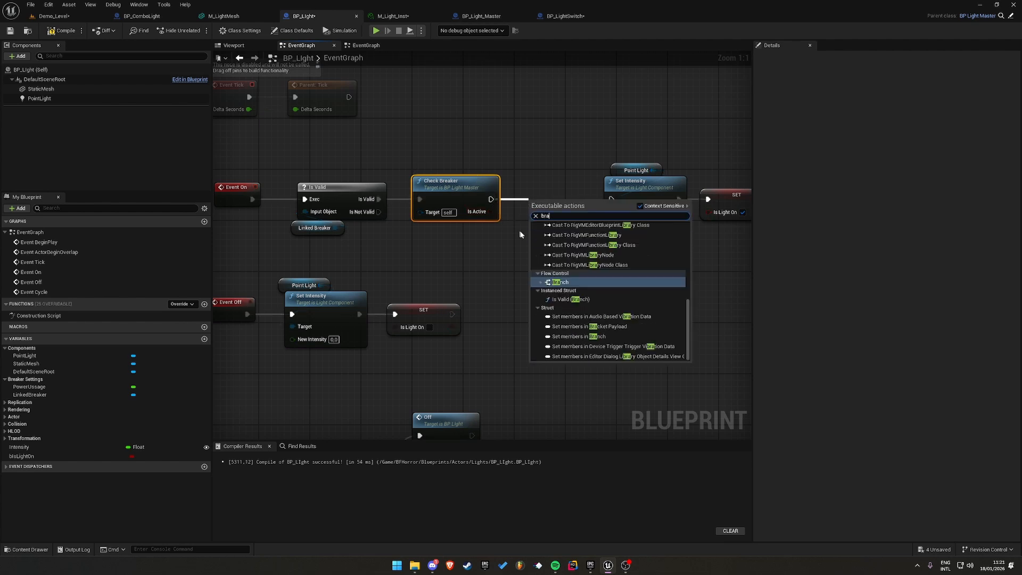
{"action": "left_click", "coordinate": [572, 285]}
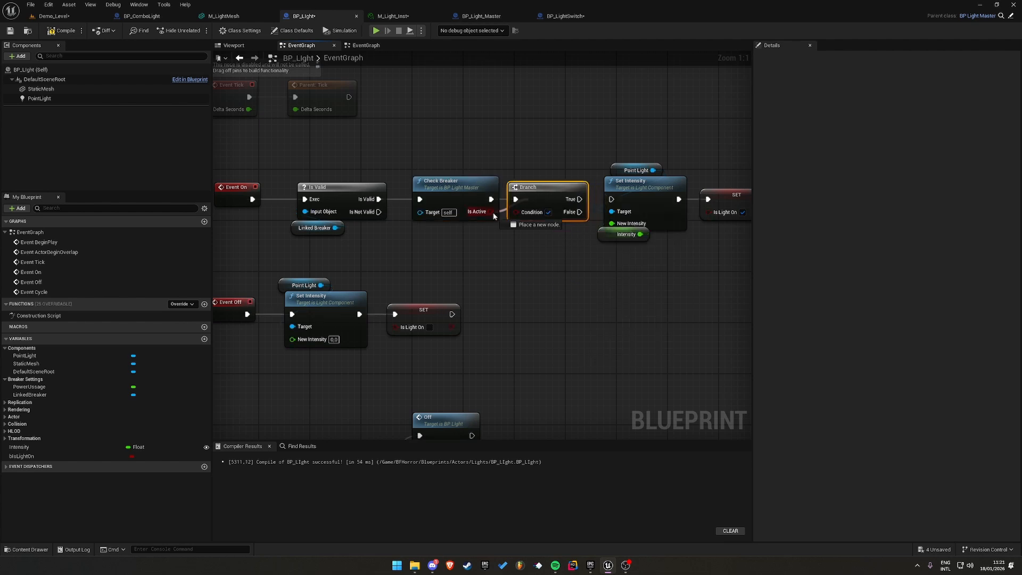
{"action": "right_click_drag", "start_coordinate": [556, 259], "coordinate": [446, 267]}
{"action": "left_click_drag", "start_coordinate": [619, 163], "coordinate": [527, 244]}
{"action": "mouse_move", "coordinate": [537, 206]}
{"action": "left_mouse_down"}
{"action": "mouse_move", "coordinate": [582, 206]}
{"action": "mouse_move", "coordinate": [548, 203]}
{"action": "left_mouse_up"}
{"action": "left_click", "coordinate": [605, 169]}
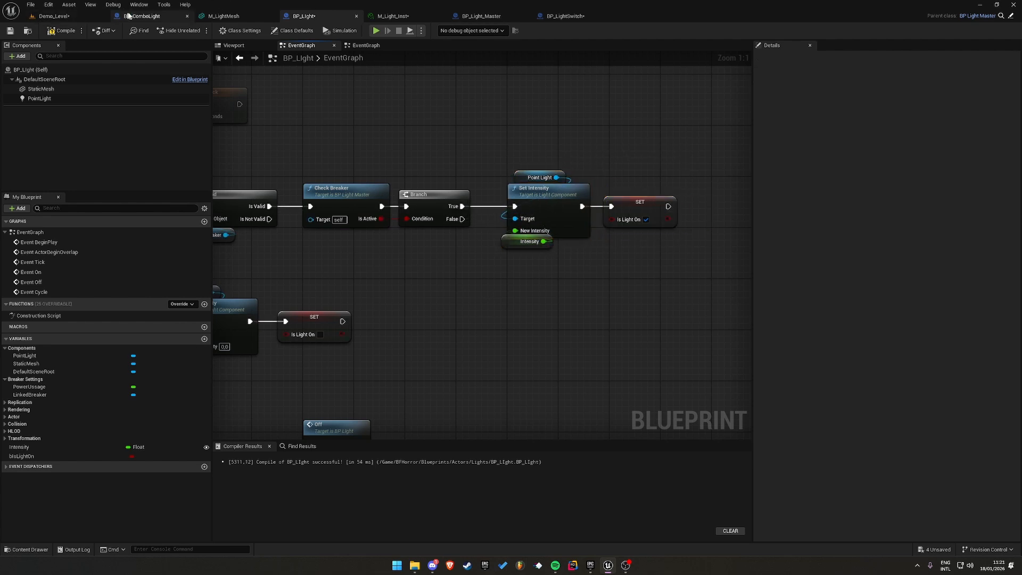
Compare BP_ComboLight's Turn Light On graph with the Event On chain in BP_Light
{"action": "left_click", "coordinate": [141, 16]}
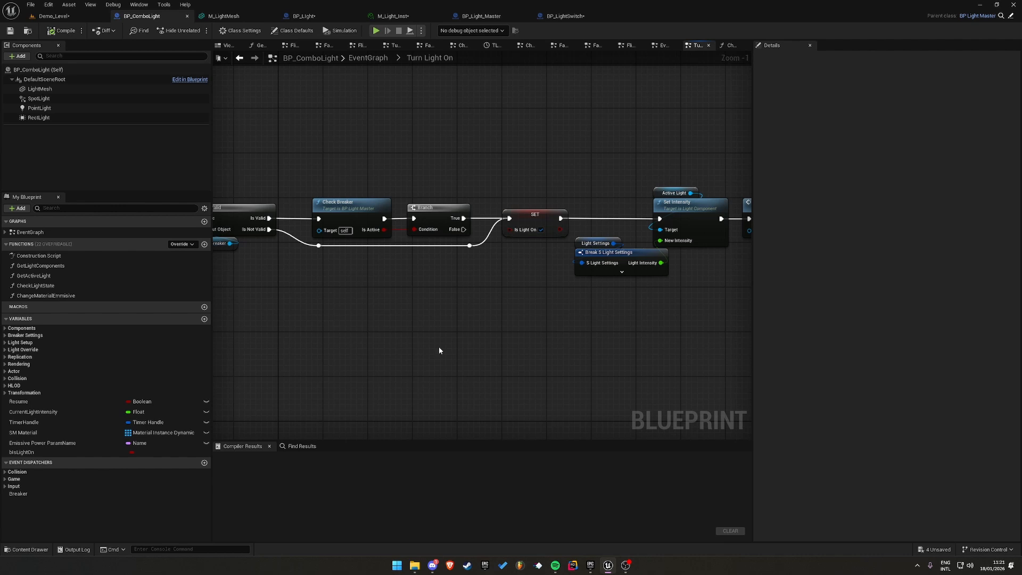
{"action": "scroll", "coordinate": [413, 266], "scroll_direction": "down", "scroll_amount": 1}
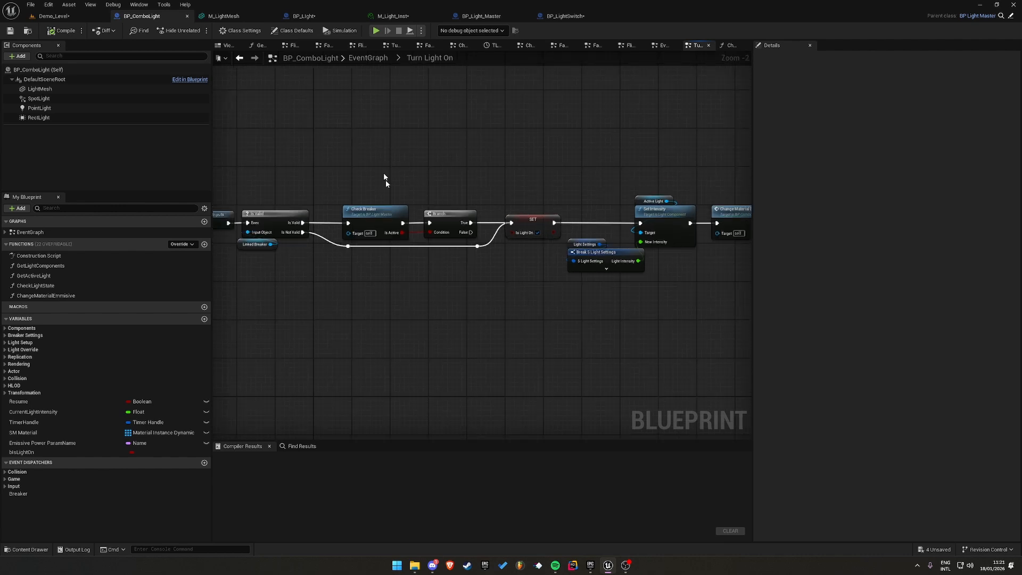
{"action": "left_click", "coordinate": [311, 18]}
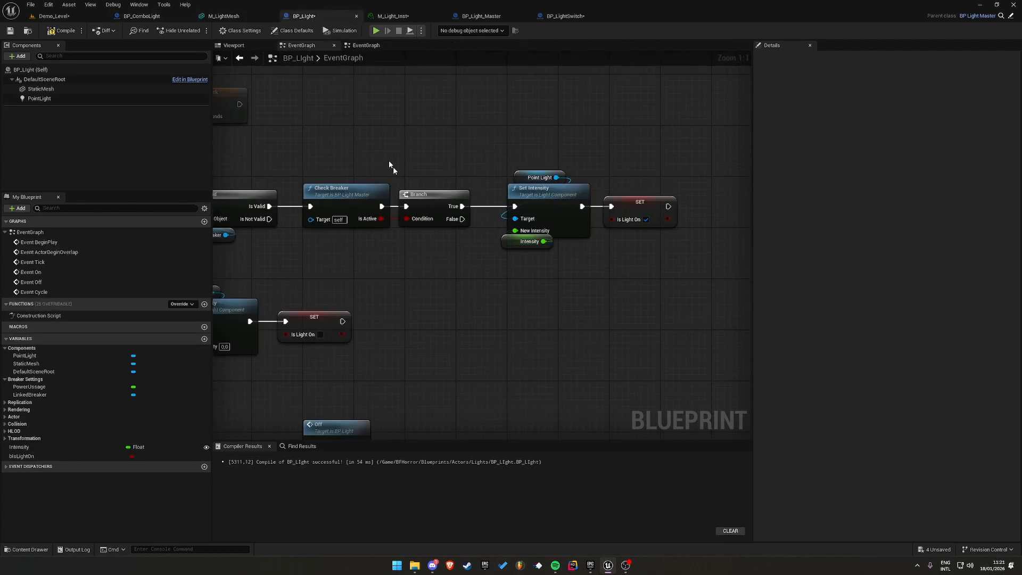
In Demo_Level, enable Is Light On for BP_Light2 and BP_Light, and set BP_Light's Power Ussage to 1
{"action": "left_click", "coordinate": [53, 16]}
{"action": "left_click", "coordinate": [404, 264]}
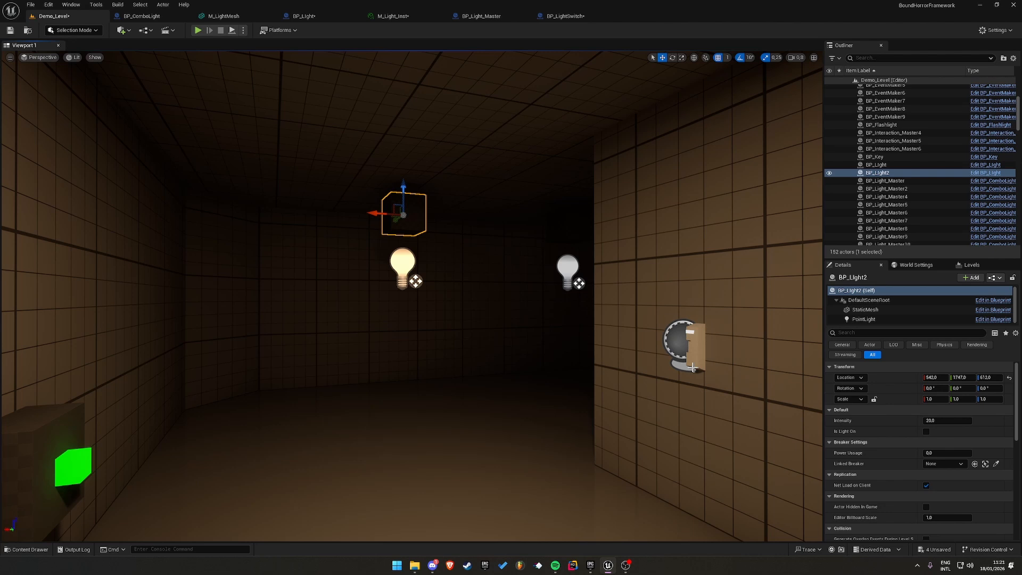
{"action": "left_click", "coordinate": [926, 432]}
{"action": "left_click", "coordinate": [568, 269]}
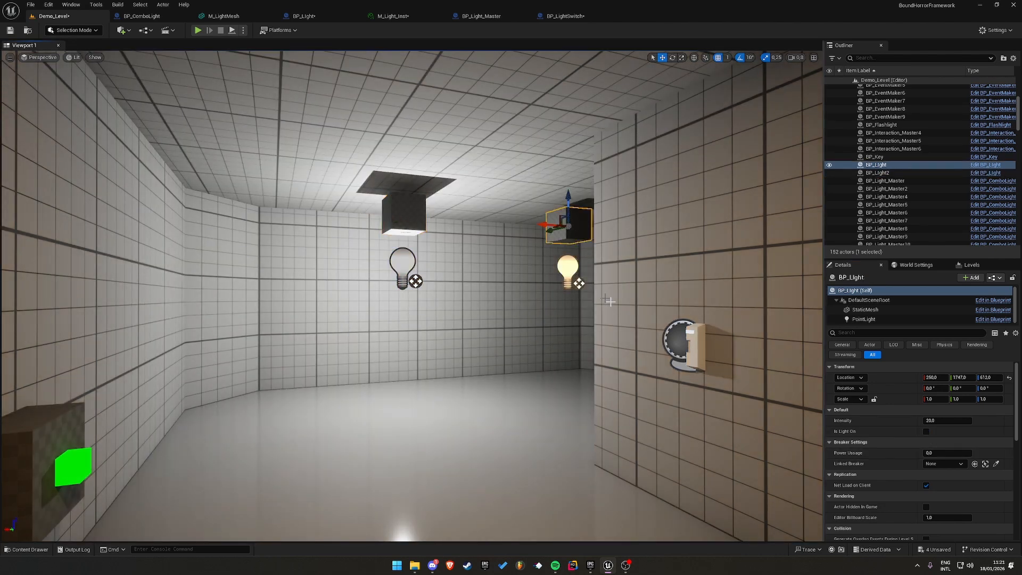
{"action": "left_click", "coordinate": [926, 431]}
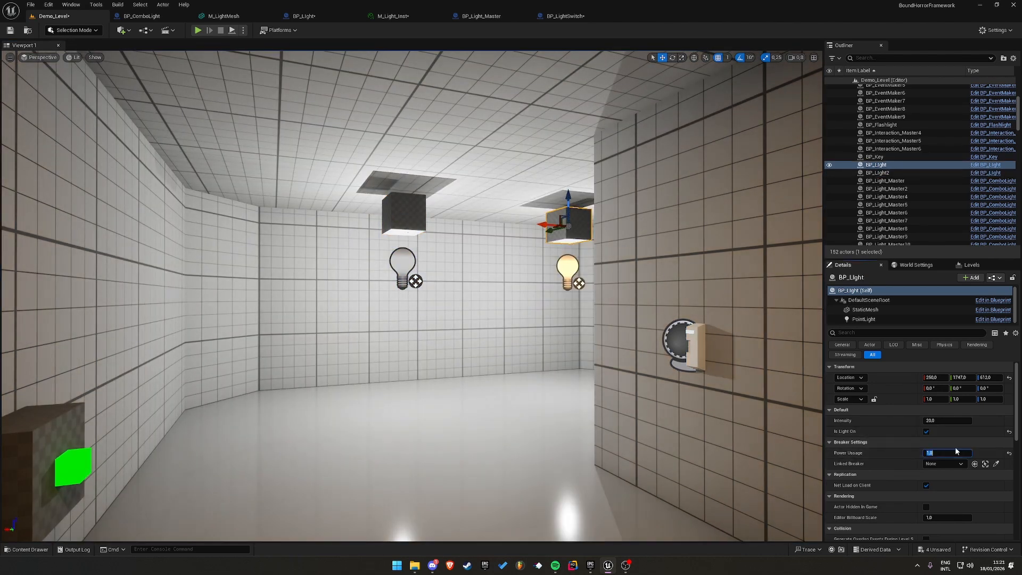
Set BP_Light2's Power Ussage to 1 and assign BP_Breaker2 as the Linked Breaker for BP_Light2 and BP_Light
{"action": "left_click", "coordinate": [404, 267]}
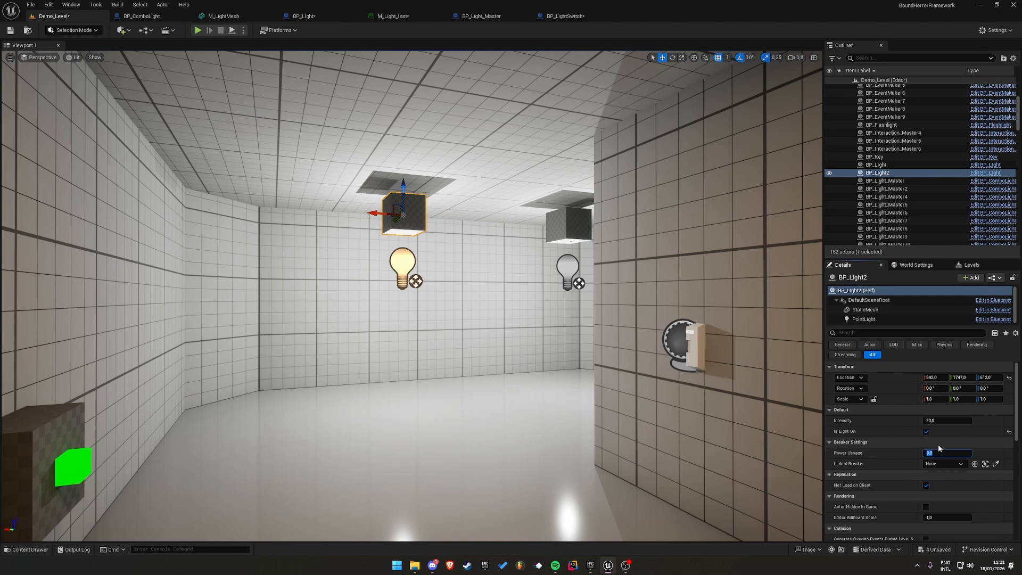
{"action": "type", "text": "1"}
{"action": "left_click", "coordinate": [996, 464]}
{"action": "left_click", "coordinate": [562, 277]}
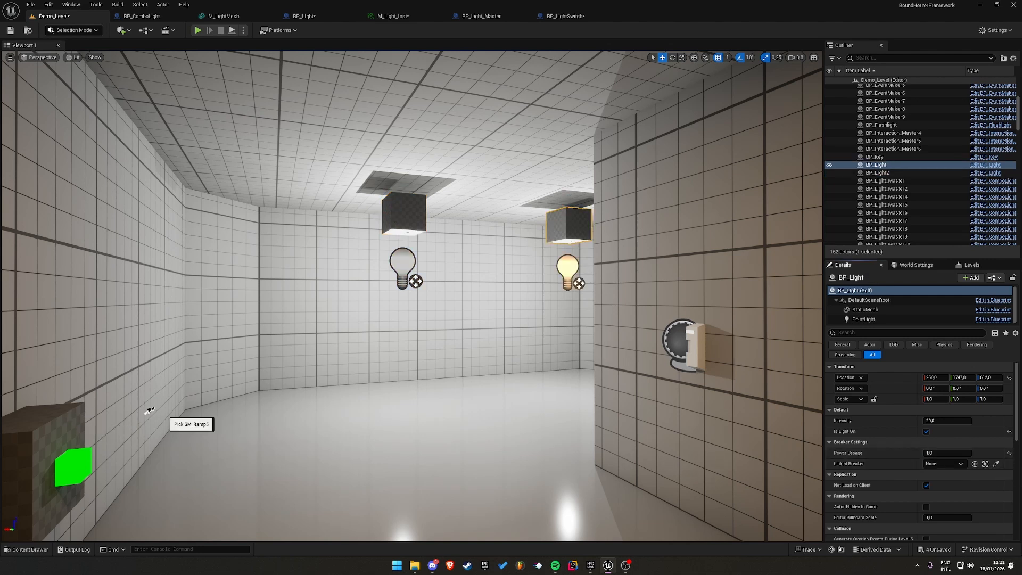
{"action": "left_click", "coordinate": [39, 423]}
Assign the two ceiling lights to BP_Breaker2's Lights array and set its Max Power to 1
{"action": "left_click", "coordinate": [981, 442]}
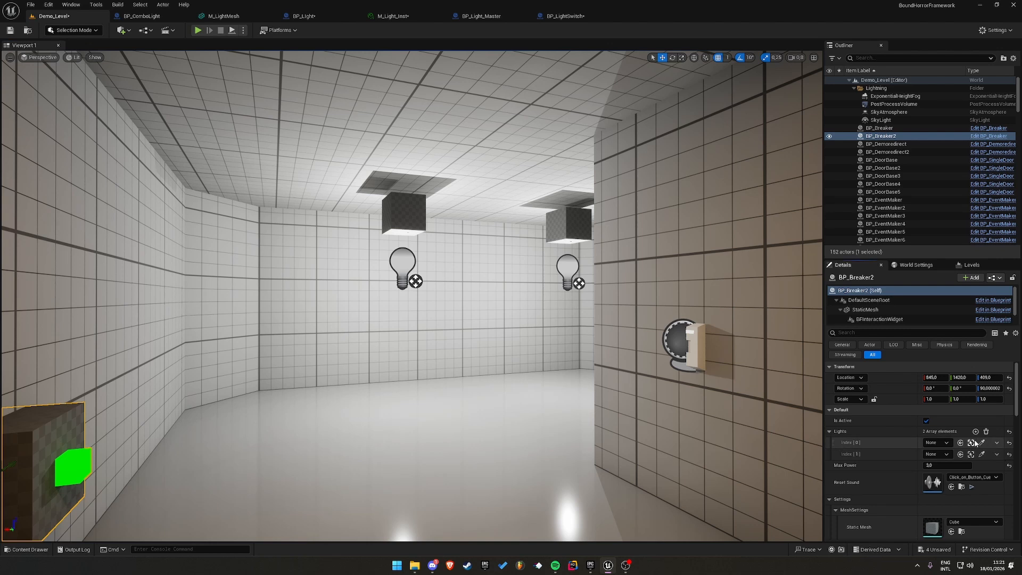
{"action": "left_click", "coordinate": [981, 454]}
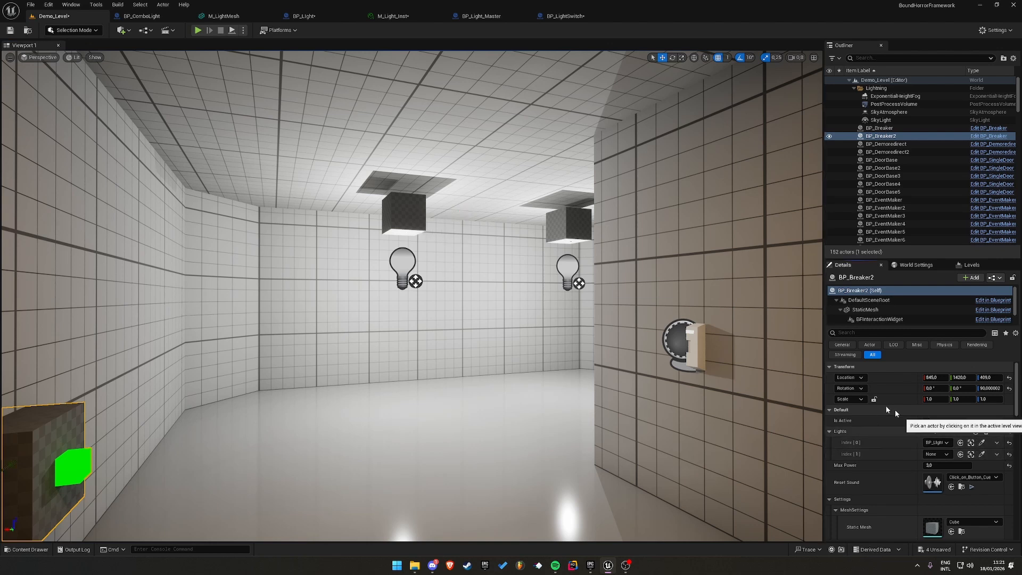
{"action": "left_click", "coordinate": [564, 231]}
{"action": "left_click", "coordinate": [947, 463]}
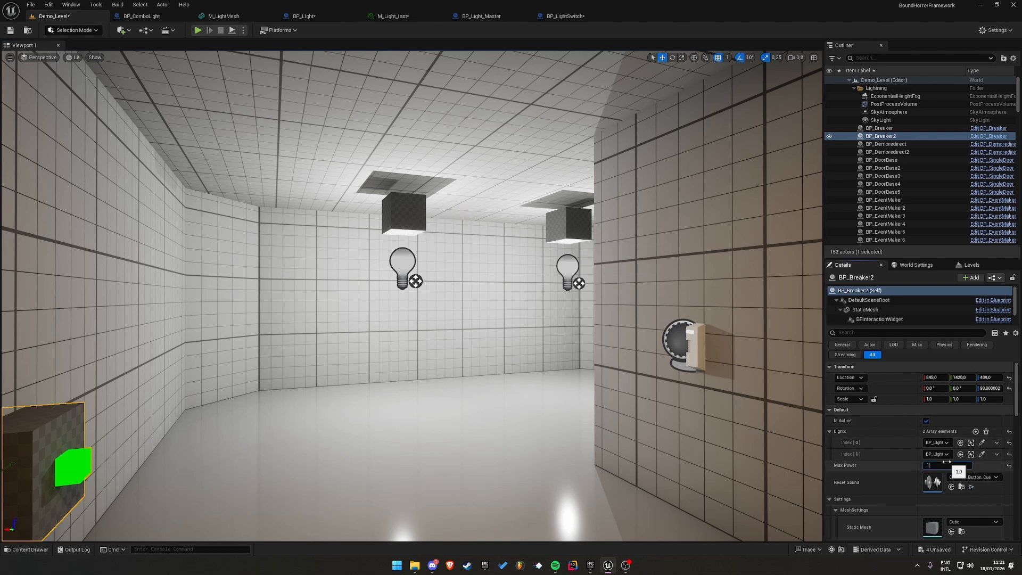
{"action": "left_click", "coordinate": [405, 266]}
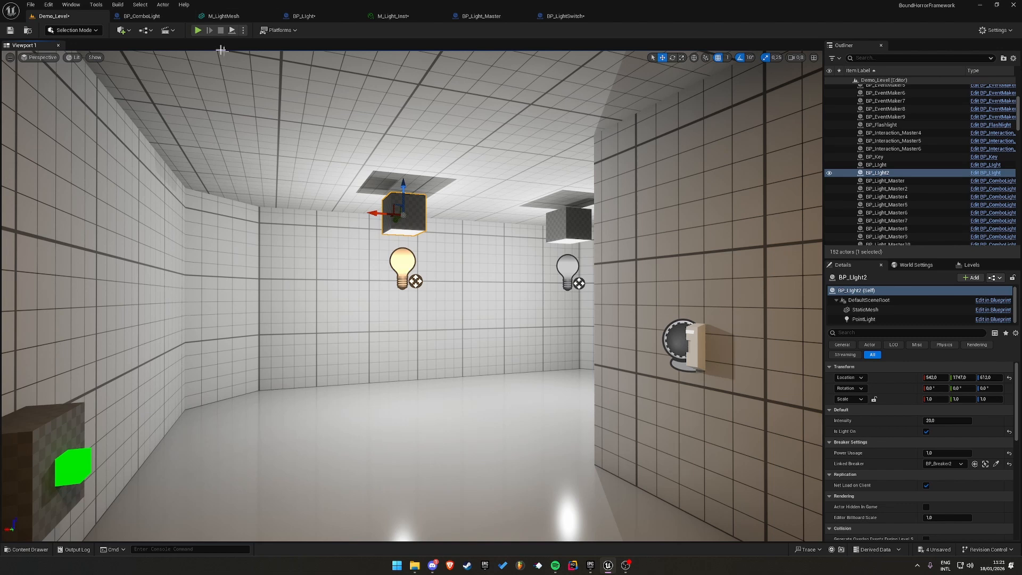
Examine the Check Light State graph that BP_ComboLight runs from Event BeginPlay
{"action": "left_click", "coordinate": [155, 17]}
{"action": "right_click_drag", "start_coordinate": [272, 205], "coordinate": [538, 208]}
{"action": "double_click", "coordinate": [539, 208]}
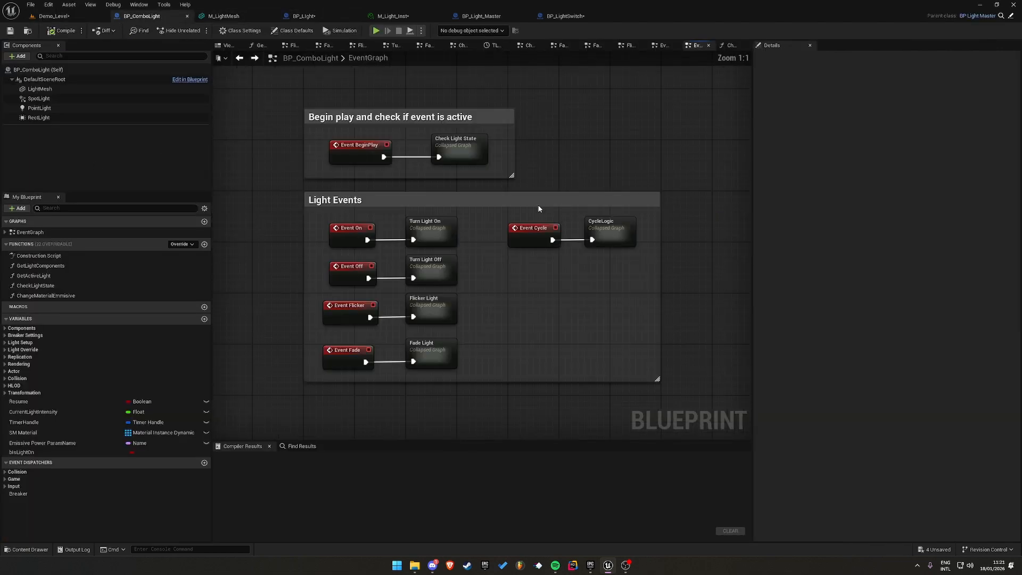
{"action": "double_click", "coordinate": [444, 145]}
{"action": "scroll", "coordinate": [611, 150], "scroll_direction": "up", "scroll_amount": 2}
{"action": "right_click_drag", "start_coordinate": [554, 334], "coordinate": [483, 357]}
{"action": "scroll", "coordinate": [482, 358], "scroll_direction": "down", "scroll_amount": 1}
{"action": "left_click_drag", "start_coordinate": [670, 190], "coordinate": [311, 359]}
{"action": "right_click_drag", "start_coordinate": [313, 361], "coordinate": [451, 334]}
{"action": "scroll", "coordinate": [464, 320], "scroll_direction": "down", "scroll_amount": 1}
{"action": "double_click", "coordinate": [475, 304]}
Play-test Demo_Level by interacting with the breaker and the light switch, and stop the session
{"action": "left_click", "coordinate": [58, 15]}
{"action": "right_click_drag", "start_coordinate": [488, 284], "coordinate": [575, 232]}
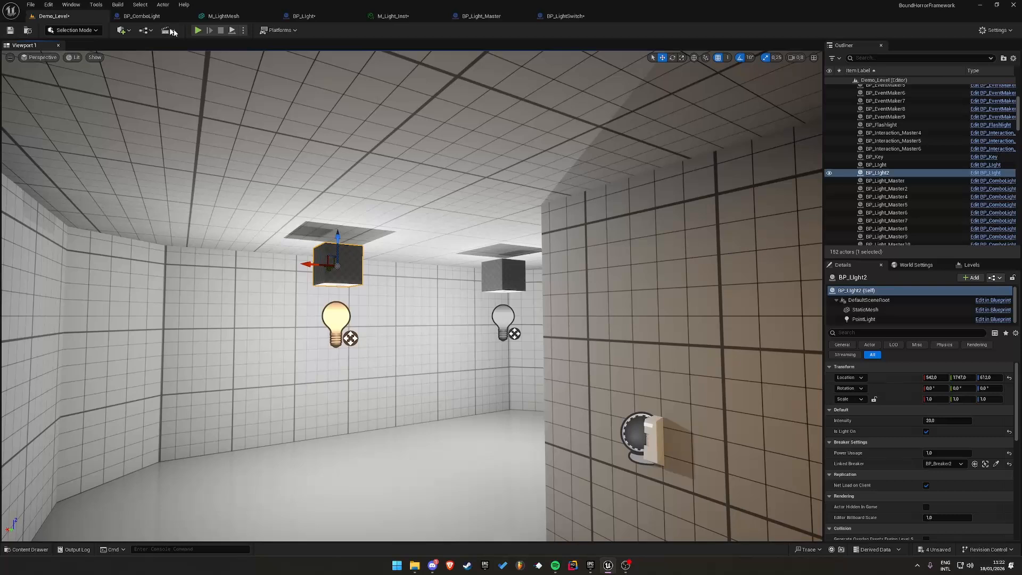
{"action": "left_click", "coordinate": [197, 31]}
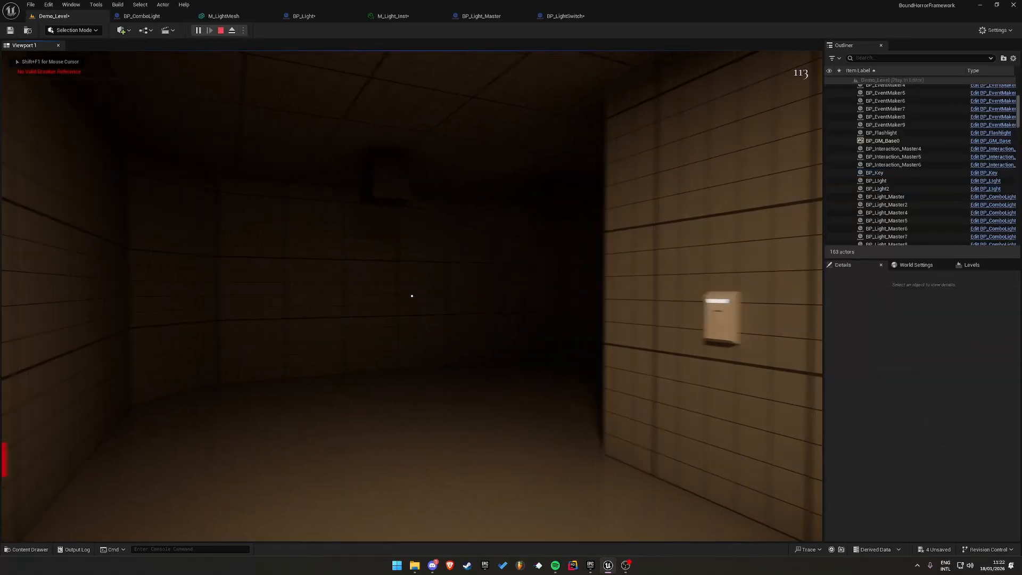
{"action": "key", "text": "w"}
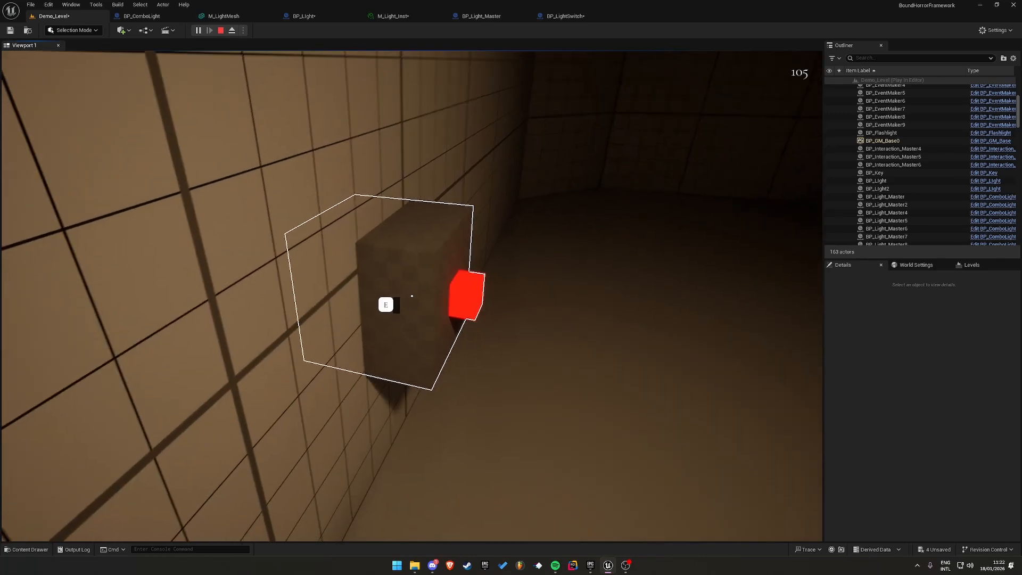
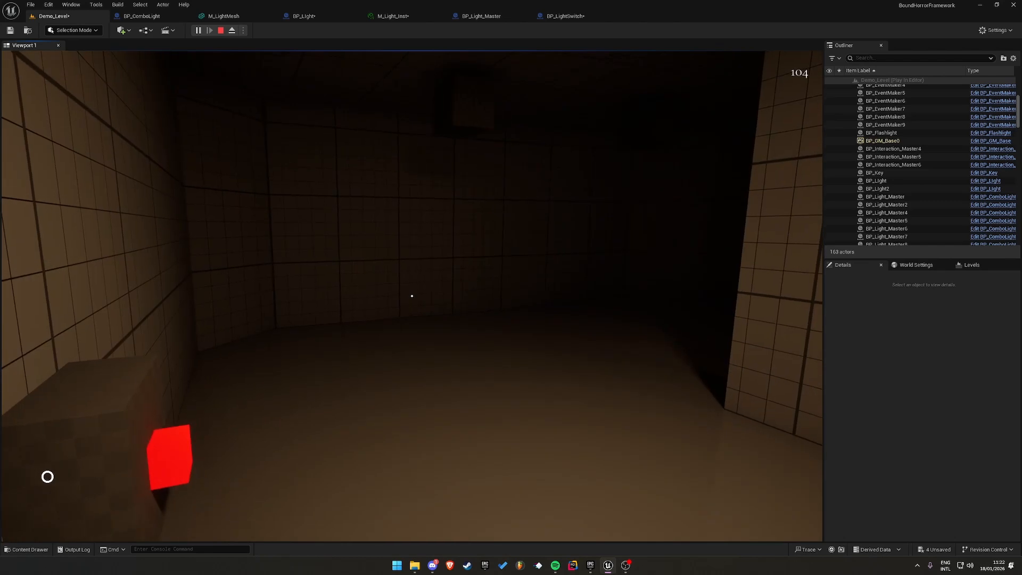
{"action": "key", "text": "e"}
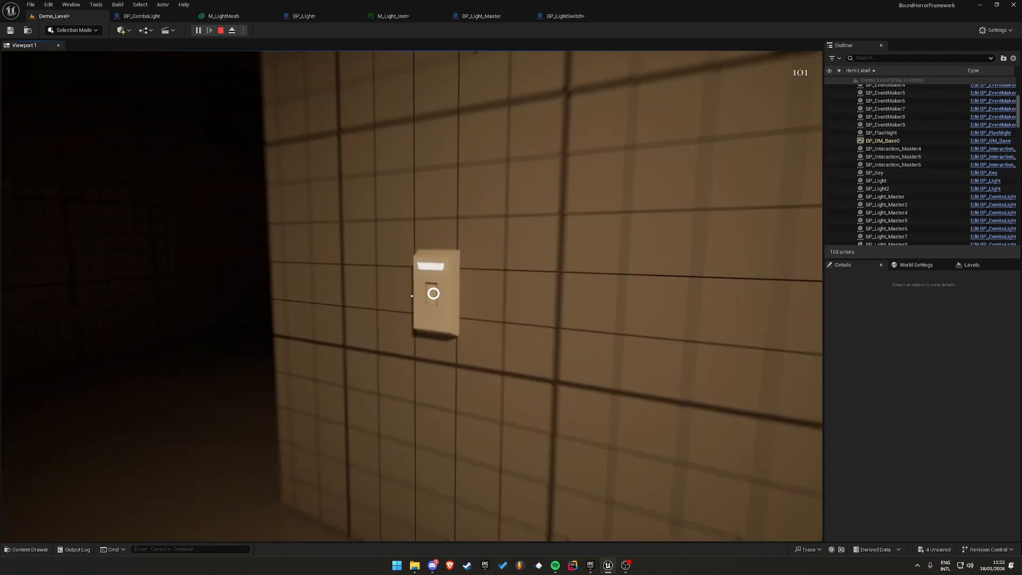
{"action": "key", "text": "e"}
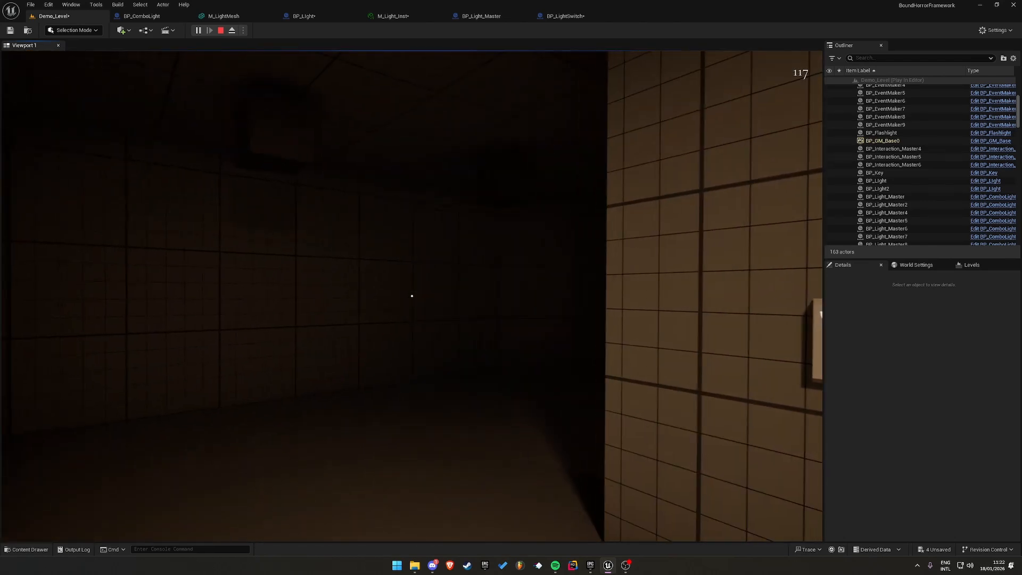
{"action": "key", "text": "Escape"}
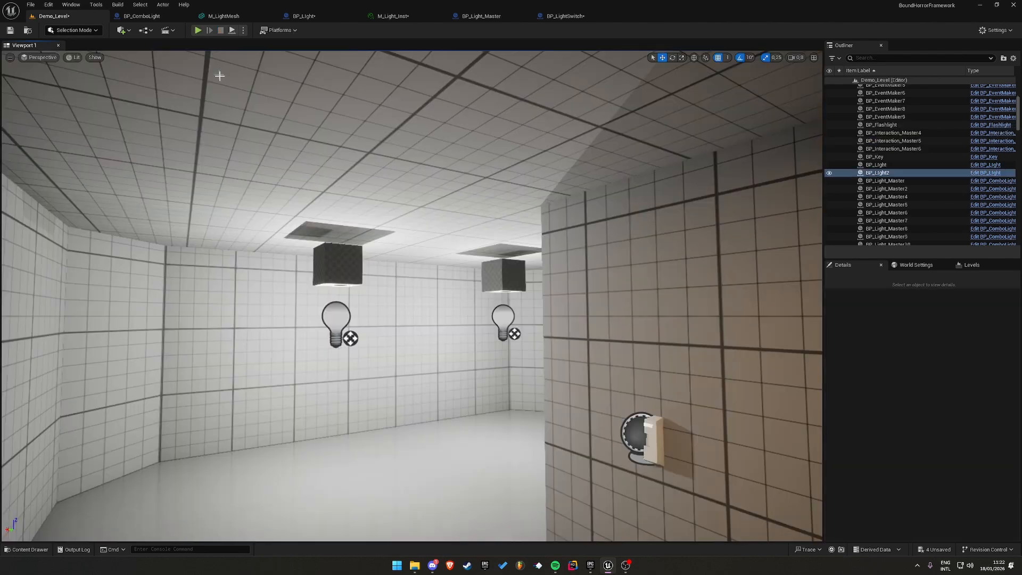
Reduce BP_LightSwitch4's Lights to Interact array to a single light entry
{"action": "mouse_move", "coordinate": [468, 220]}
{"action": "right_mouse_down"}
{"action": "mouse_move", "coordinate": [471, 320]}
{"action": "mouse_move", "coordinate": [468, 221]}
{"action": "right_mouse_up"}
{"action": "left_click", "coordinate": [455, 150]}
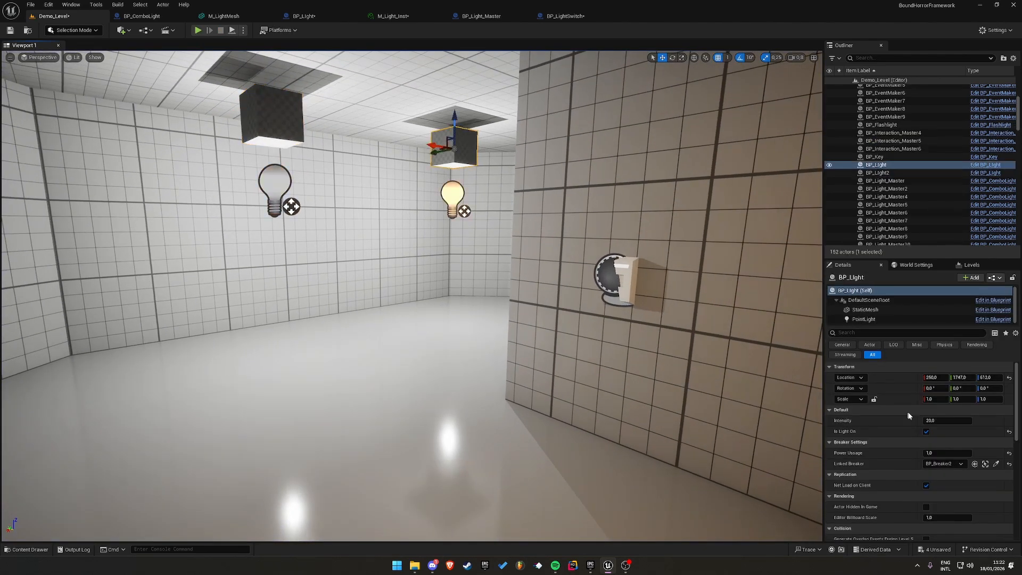
{"action": "left_click", "coordinate": [625, 275]}
{"action": "left_click", "coordinate": [1001, 454]}
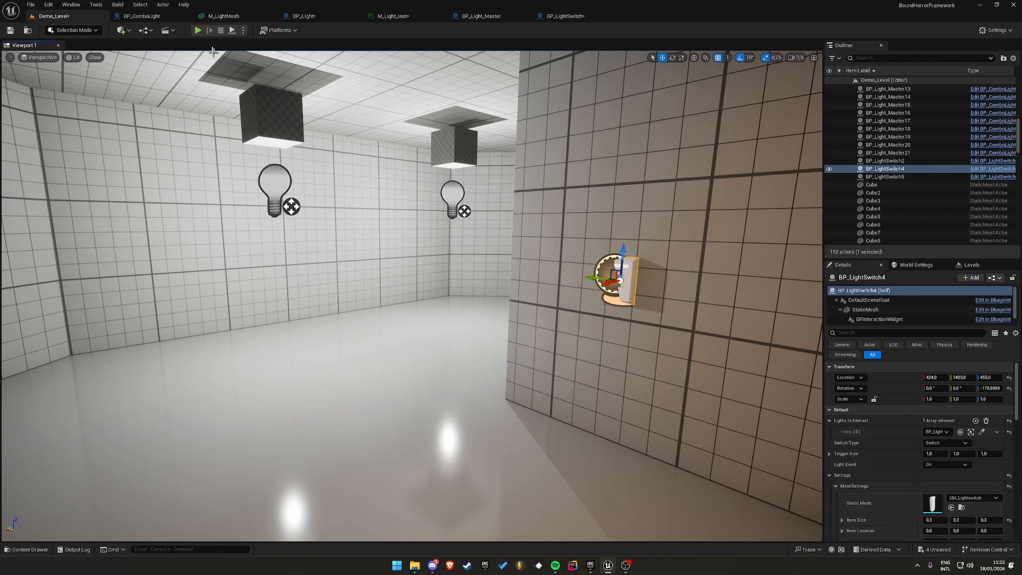
Play Demo_Level again, reset the breaker, toggle the light switch, look over both ceiling lights, and stop the session
{"action": "left_click", "coordinate": [198, 30]}
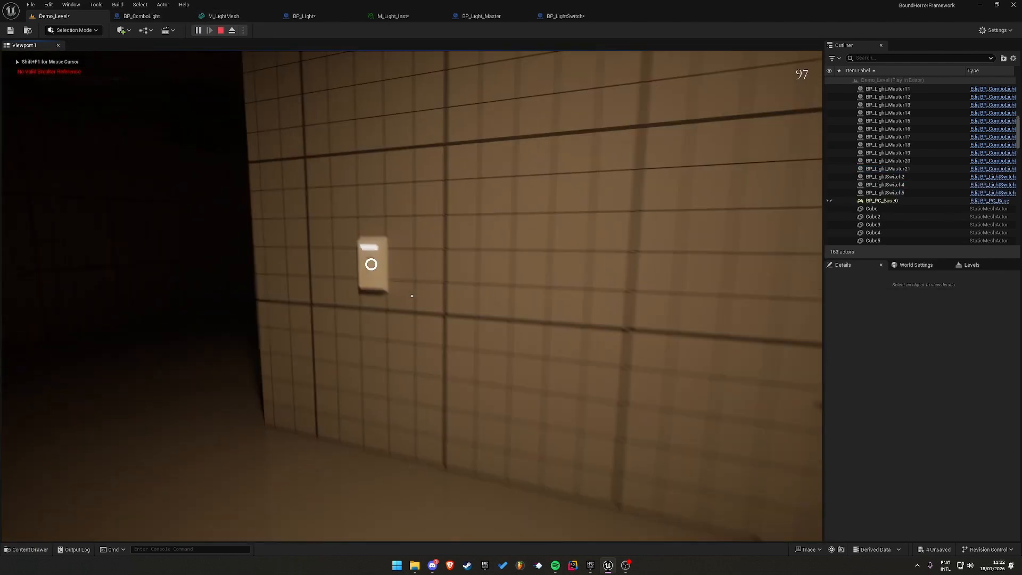
{"action": "key", "text": "w"}
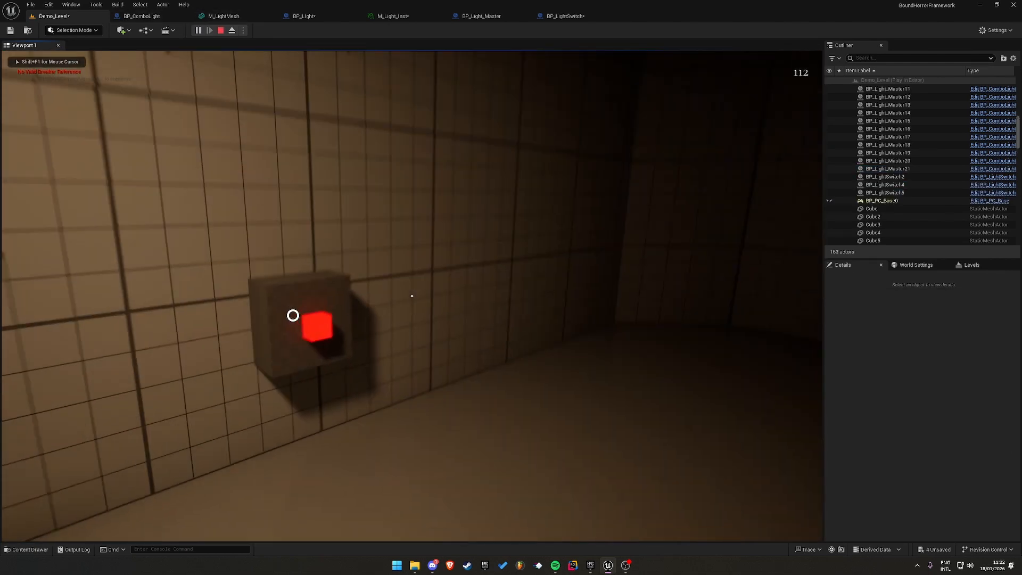
{"action": "key", "text": "e"}
{"action": "key", "text": "w"}
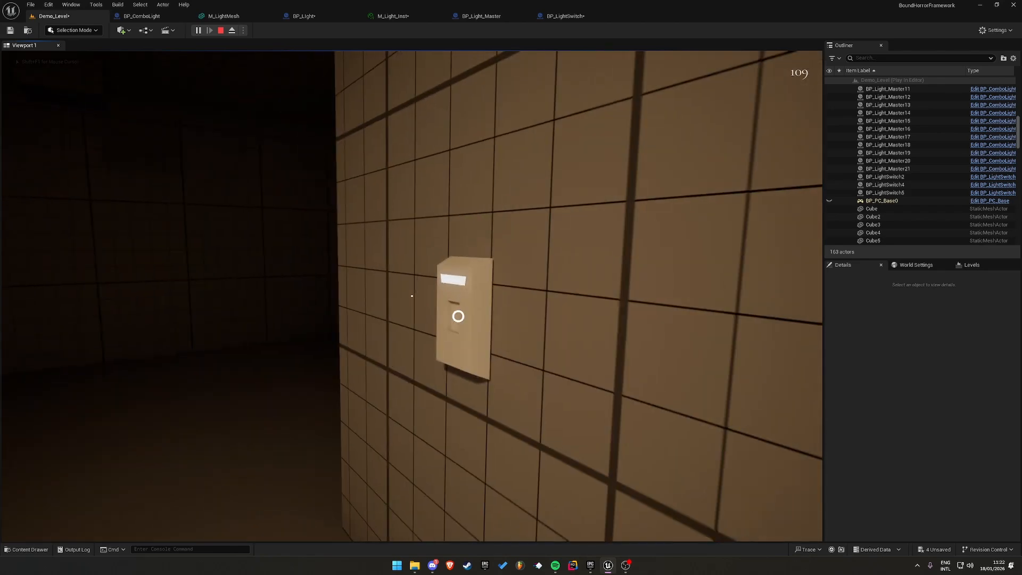
{"action": "key", "text": "e"}
{"action": "key", "text": "e"}
{"action": "key", "text": "e"}
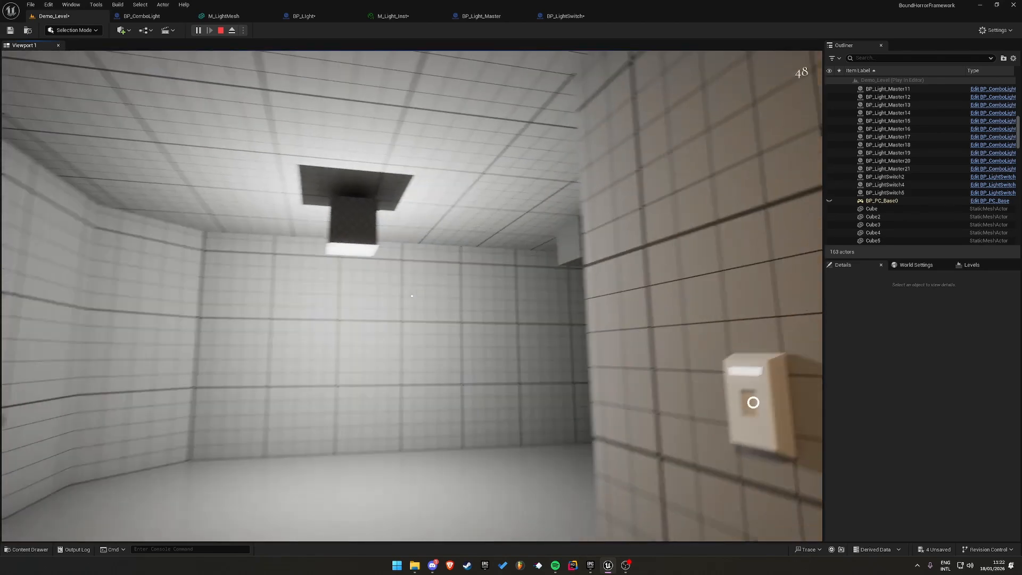
{"action": "key", "text": "w"}
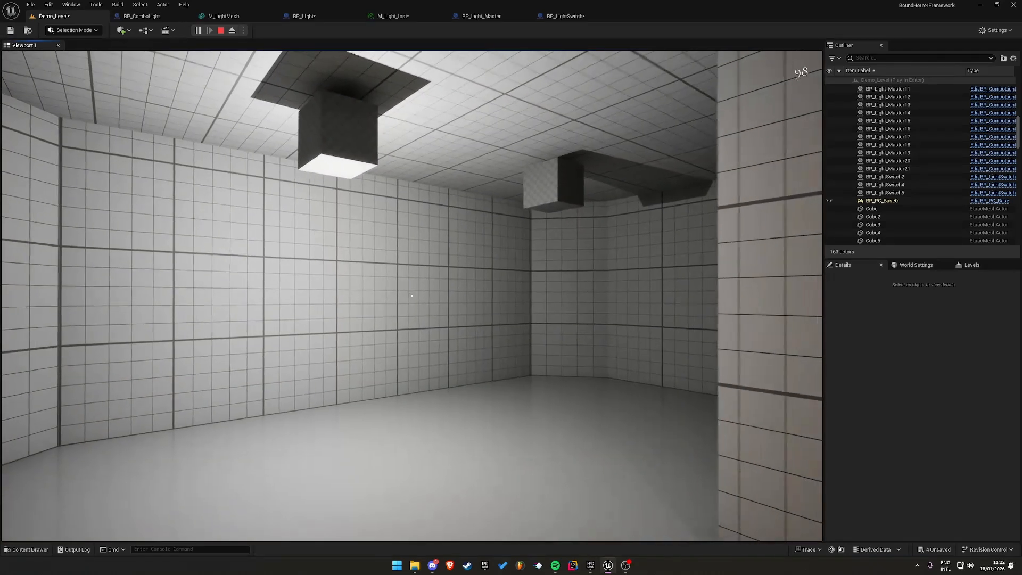
{"action": "key", "text": "s"}
{"action": "key", "text": "Escape"}
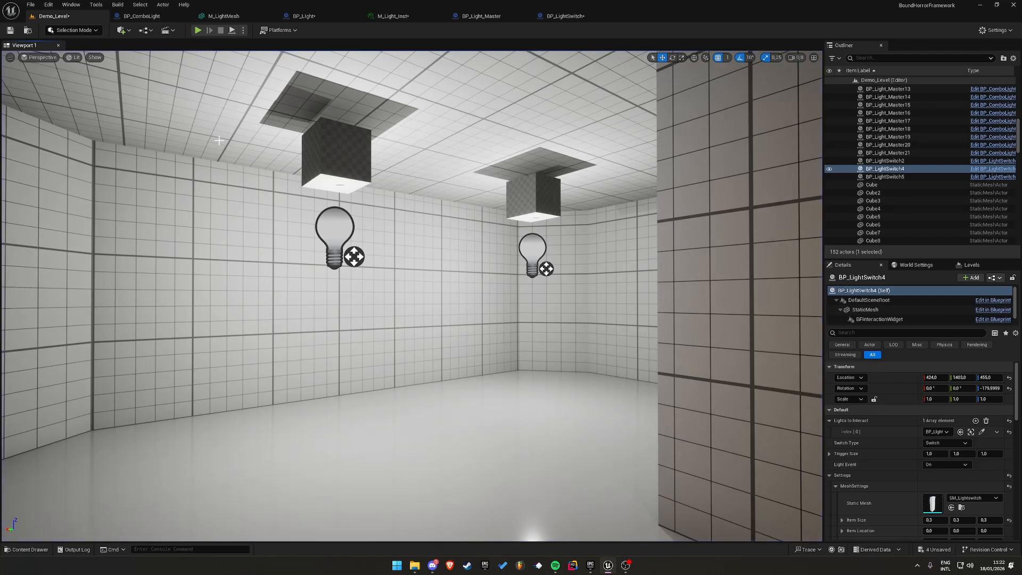
{"action": "right_click_drag", "start_coordinate": [245, 268], "coordinate": [419, 301]}
{"action": "left_click", "coordinate": [439, 260]}
{"action": "right_click_drag", "start_coordinate": [439, 260], "coordinate": [532, 237]}
{"action": "right_click_drag", "start_coordinate": [460, 266], "coordinate": [338, 256]}
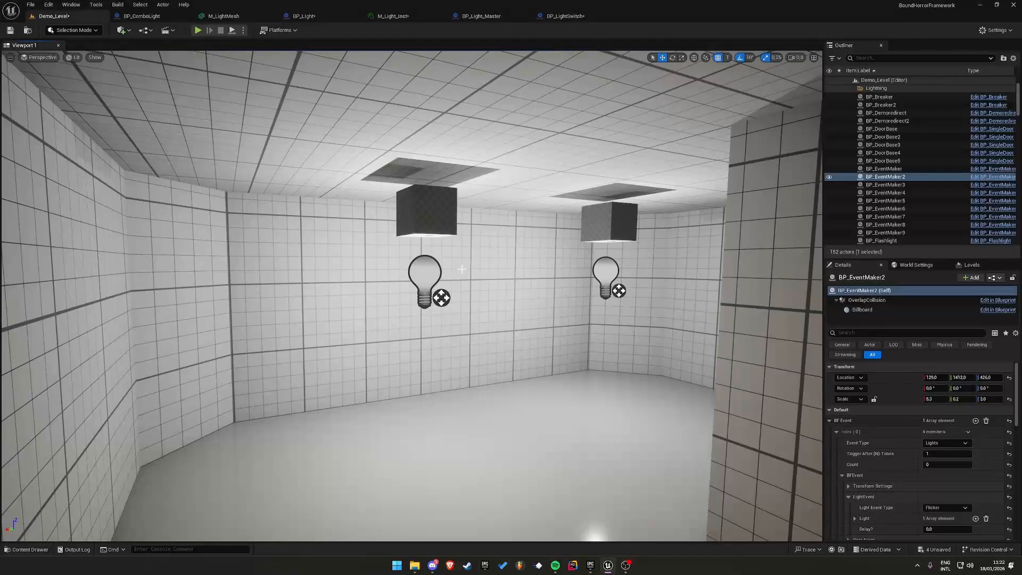
{"action": "right_click_drag", "start_coordinate": [472, 298], "coordinate": [464, 319]}
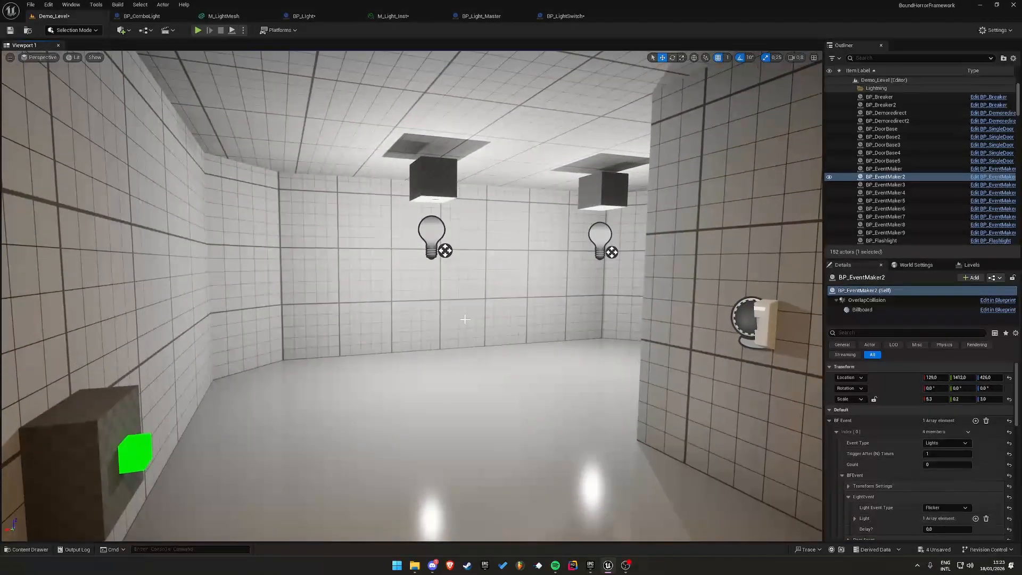